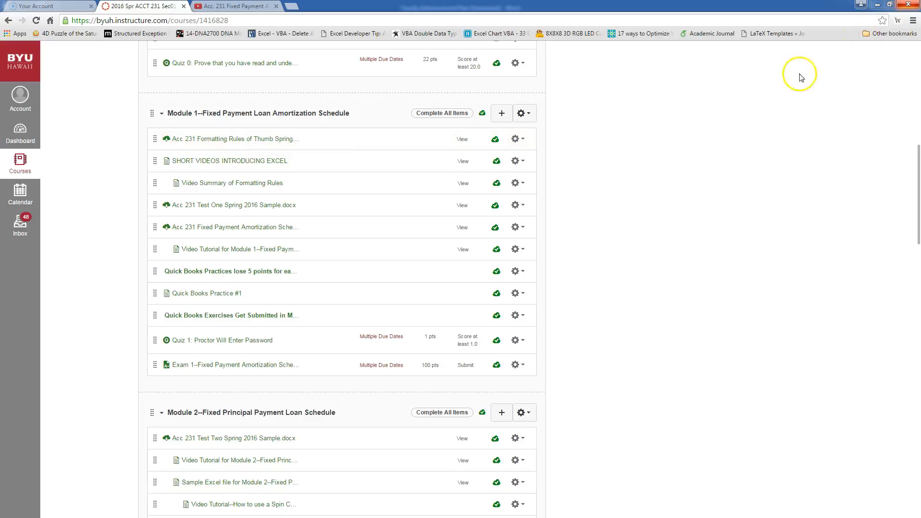
Step: Review the Acc 231 Formatting Rules of Thumb Spring 2016 document in Word, from the opening page through the section bar rules
drag(920, 0, 434, 71)
scroll(533, 242, down, 2)
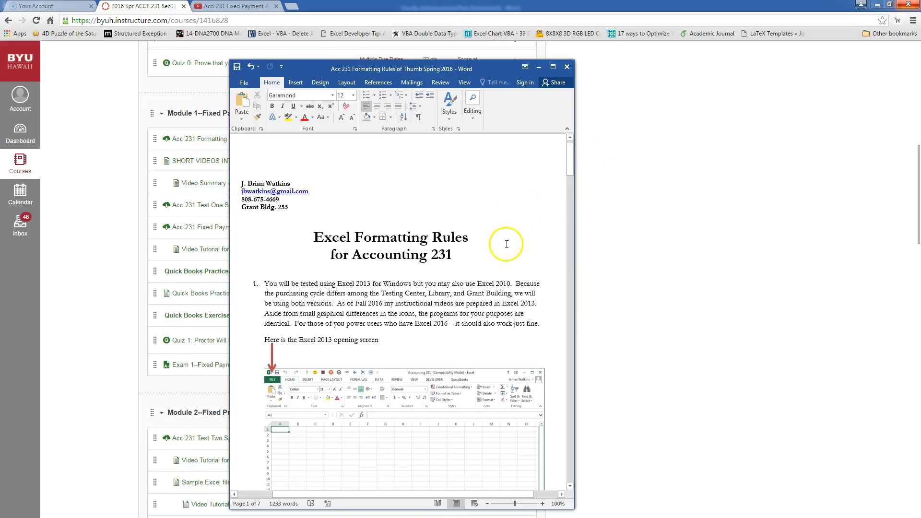
scroll(499, 270, down, 10)
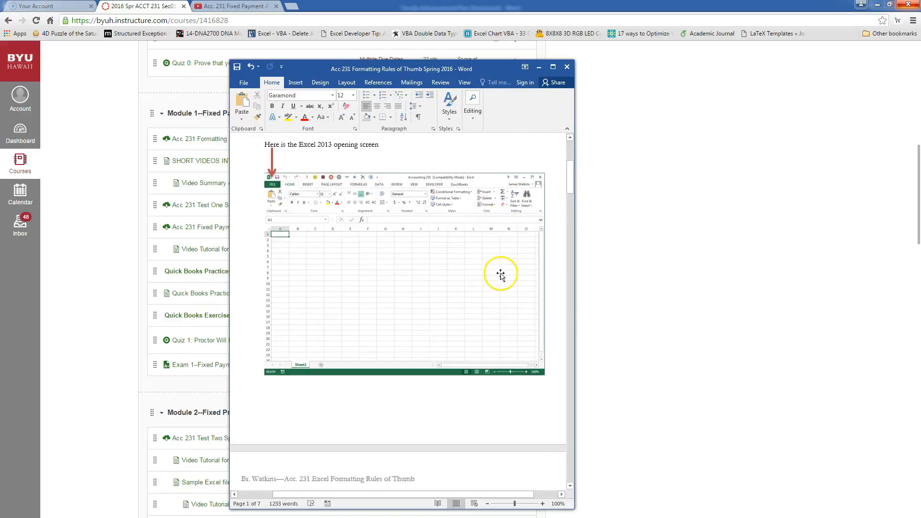
scroll(502, 277, down, 5)
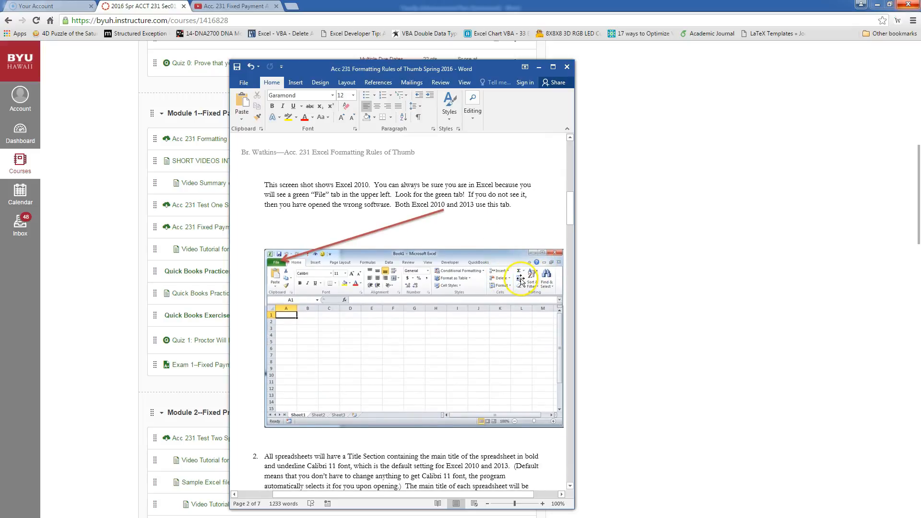
scroll(520, 280, down, 2)
scroll(523, 276, down, 4)
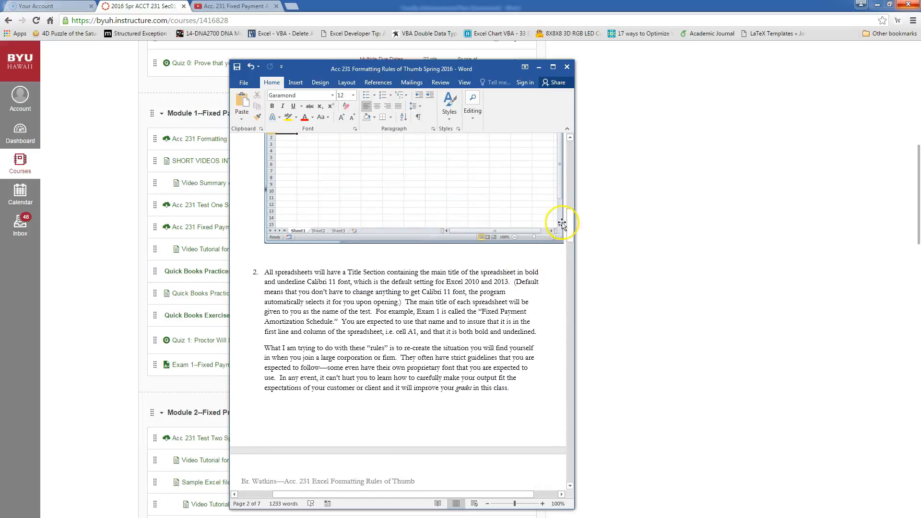
drag(573, 220, 566, 258)
scroll(532, 266, down, 10)
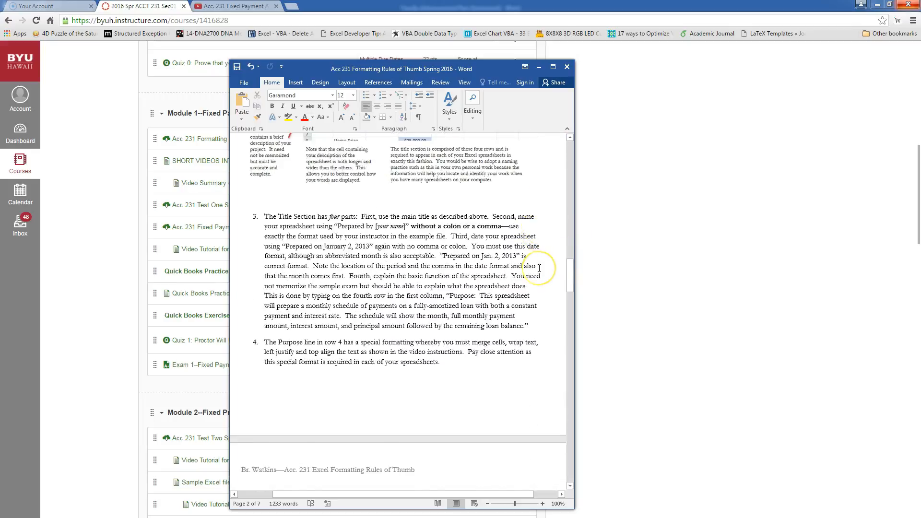
scroll(540, 270, down, 3)
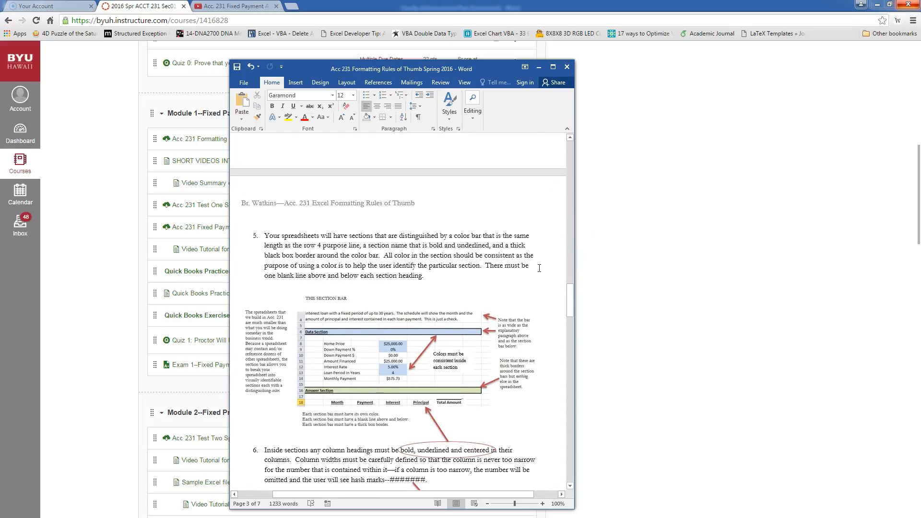
click(531, 216)
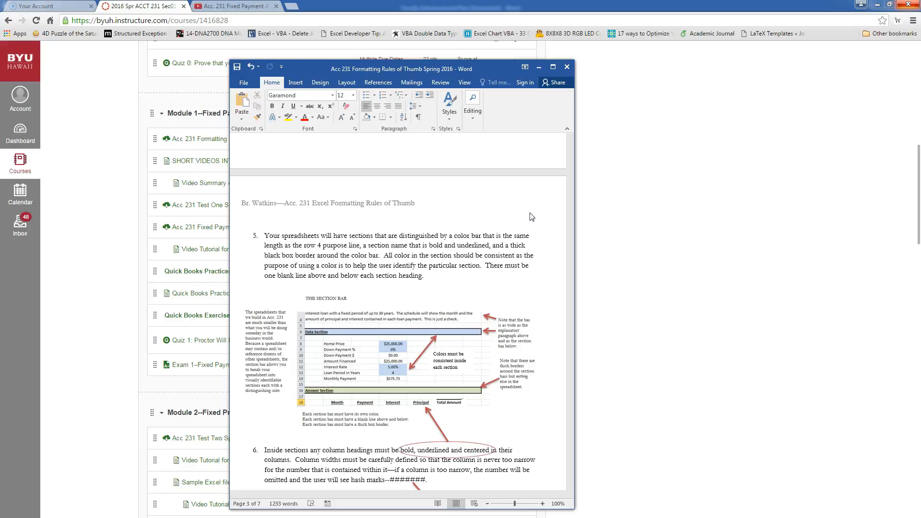
click(569, 66)
click(460, 304)
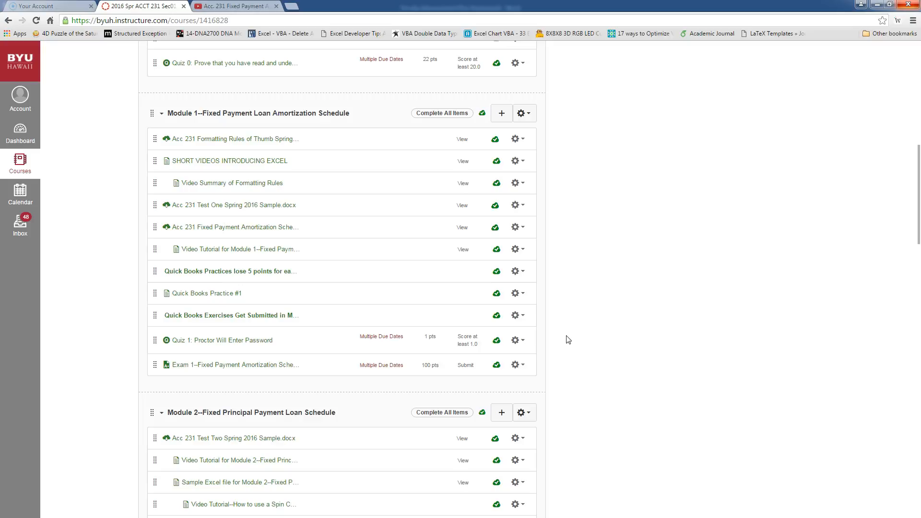
Step: Review the loan data and key requirements in the Acc 231 Test One Spring 2016 Sample document, then move it away
click(743, 168)
drag(920, 1, 342, 41)
click(557, 53)
click(559, 37)
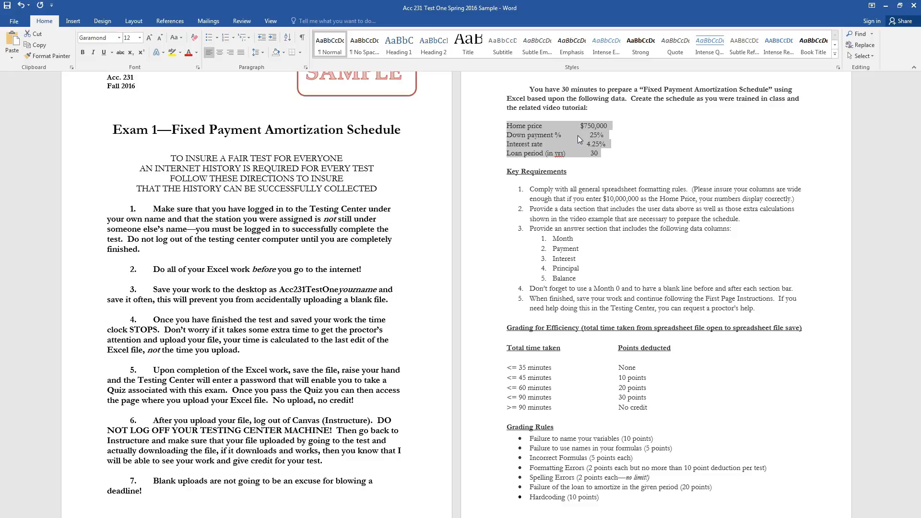
drag(572, 15, 920, 118)
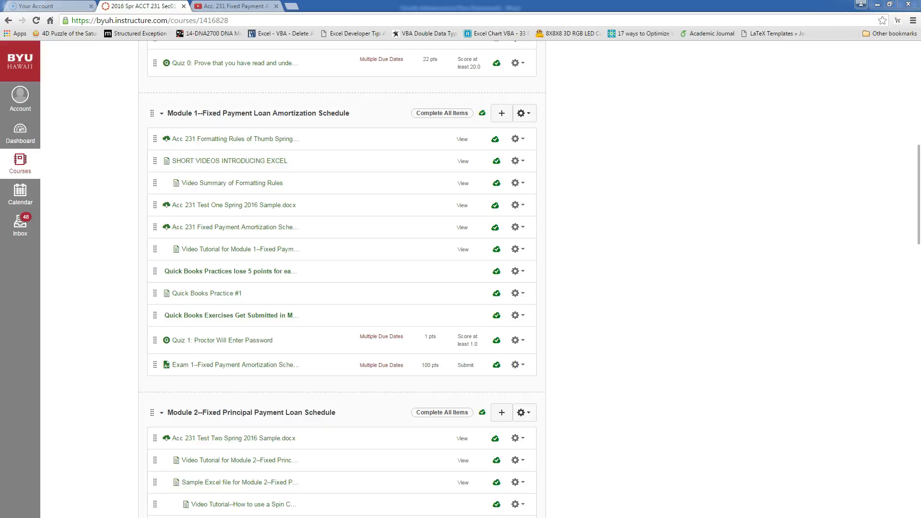
Step: Launch Excel 2016 and create a blank workbook
key(super)
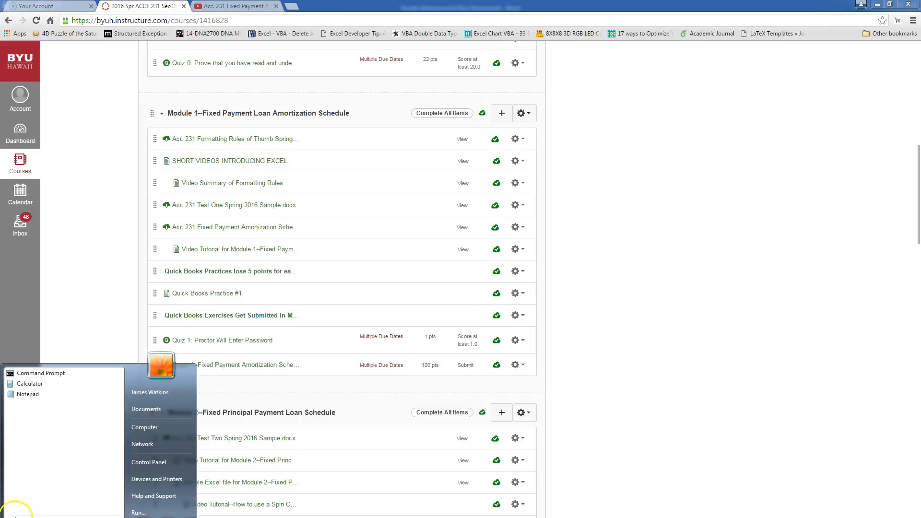
click(27, 517)
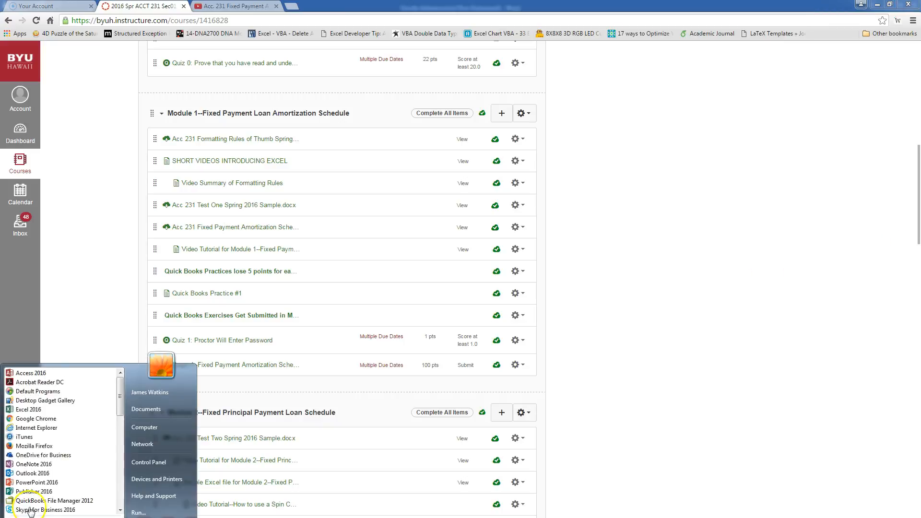
click(41, 409)
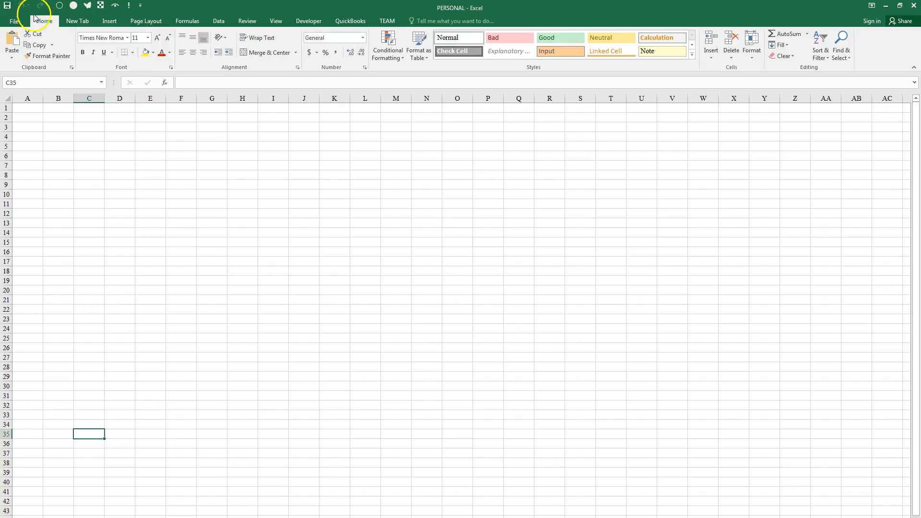
click(15, 21)
click(18, 66)
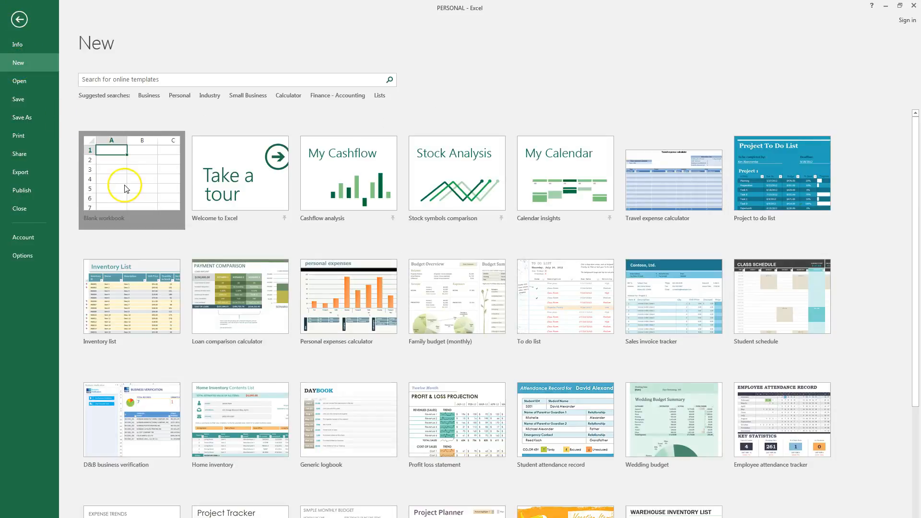
click(124, 185)
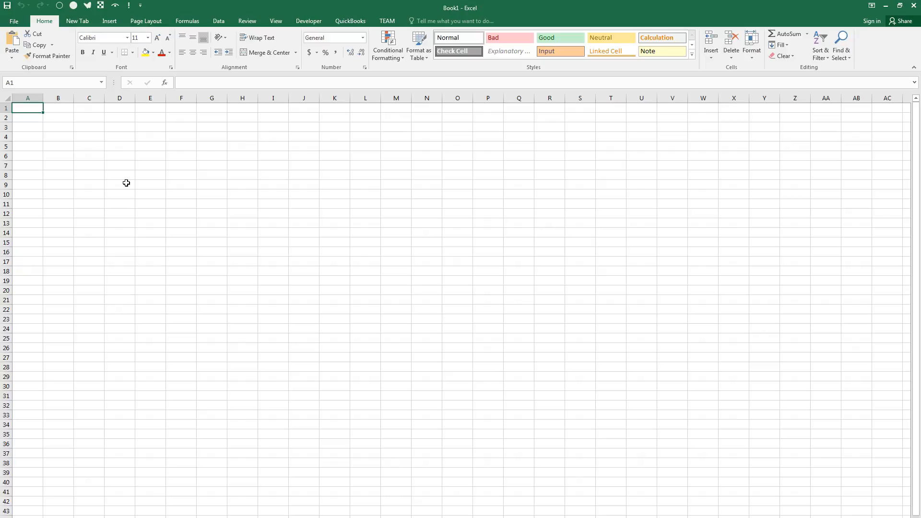
Step: Save the workbook as "Acc. 231 Fixed Payment Amortization Schedule" in the Accounting 231 Samples and Videos folder of the Documents library
click(14, 20)
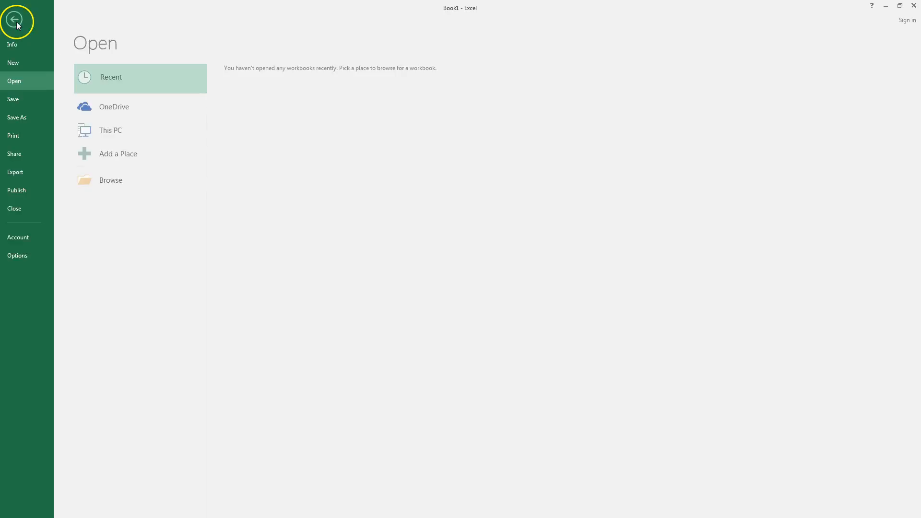
click(21, 118)
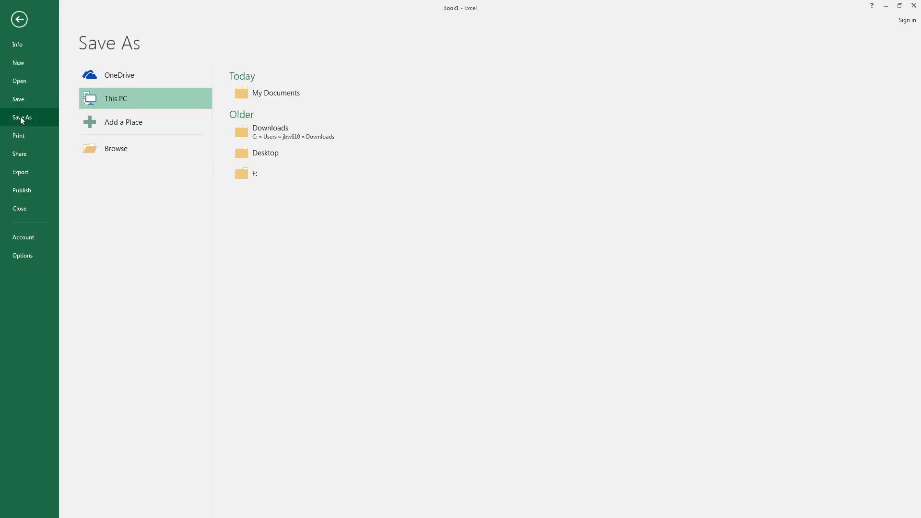
click(152, 152)
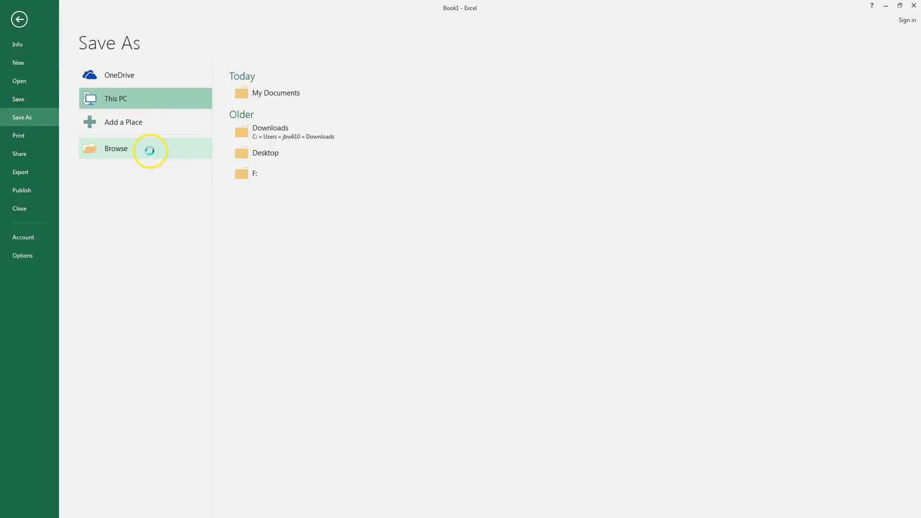
click(187, 93)
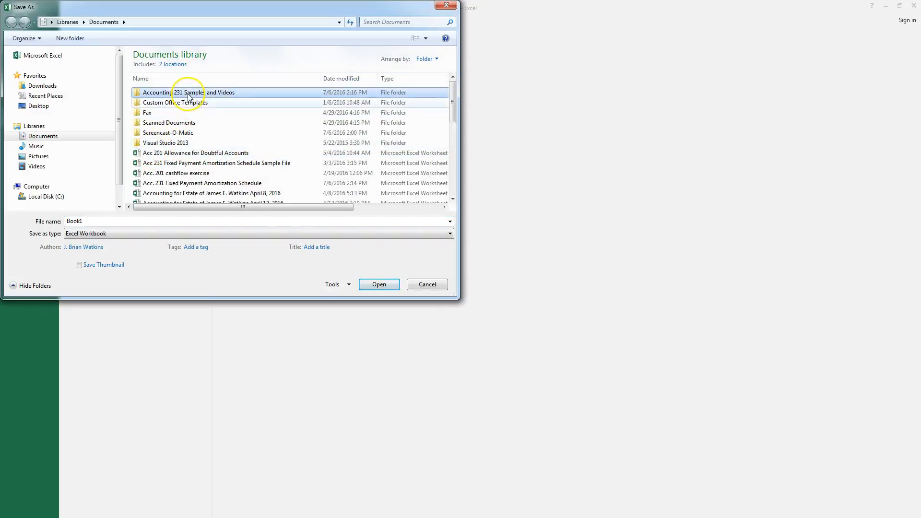
double_click(255, 98)
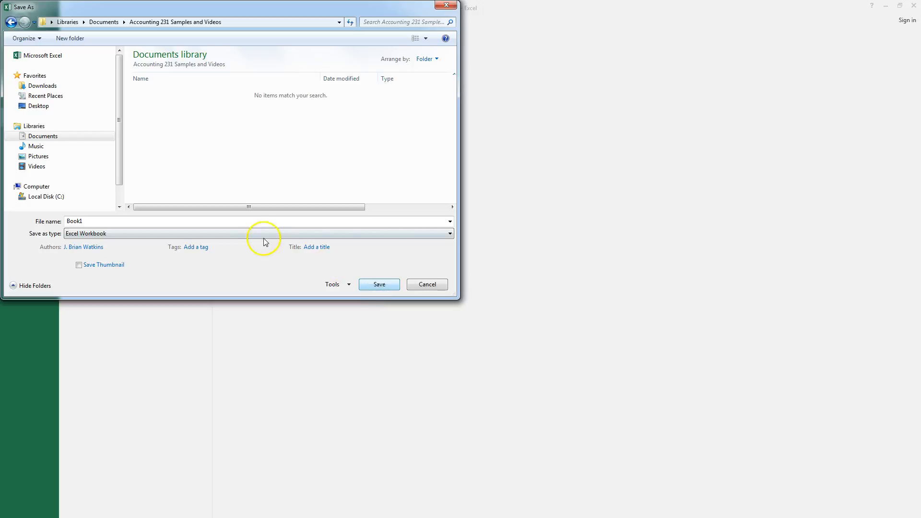
click(236, 218)
text(Acc. 231 Fixed Payme)
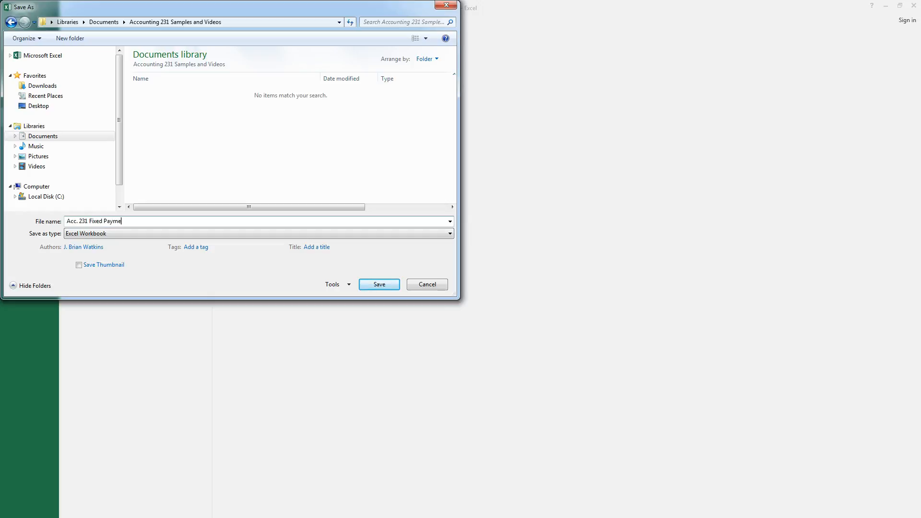
text(nt Amortization Sche)
key(BackSpace)
key(BackSpace)
text(chedule)
click(380, 284)
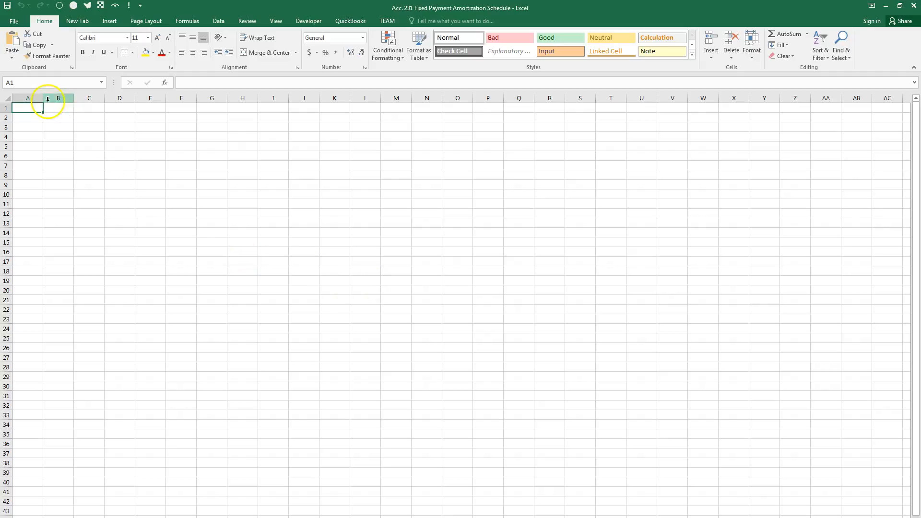
click(32, 99)
drag(32, 99, 209, 93)
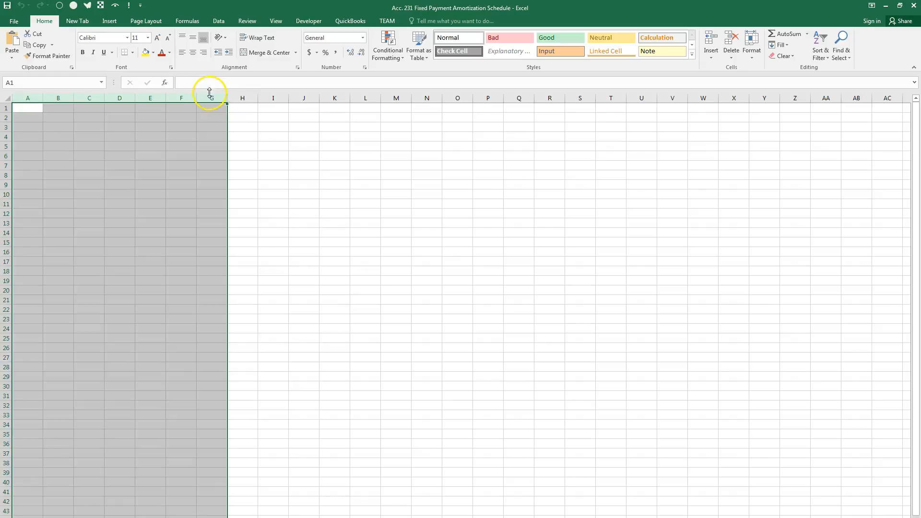
right_click(119, 163)
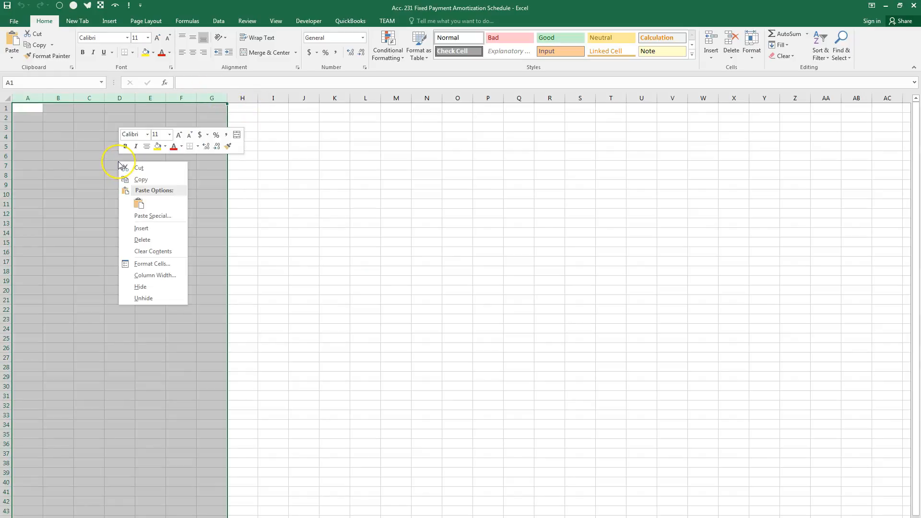
click(181, 275)
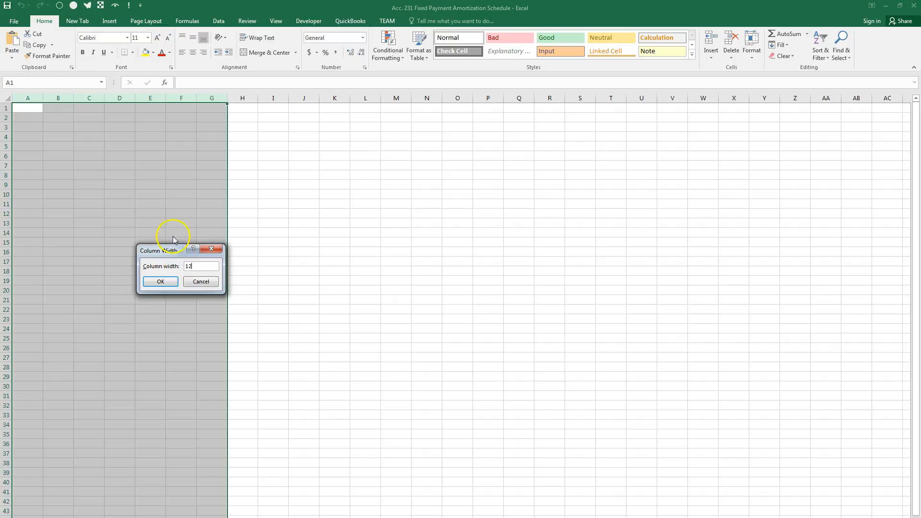
click(211, 248)
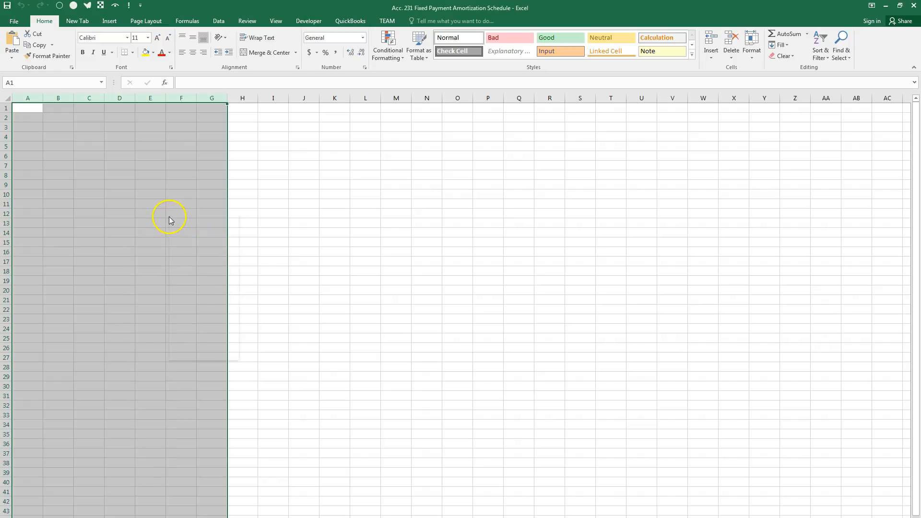
right_click(169, 216)
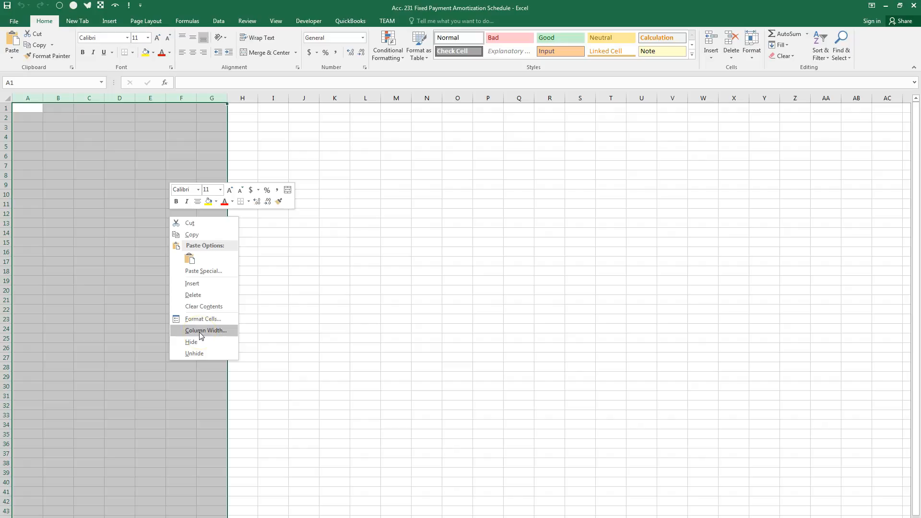
key(Escape)
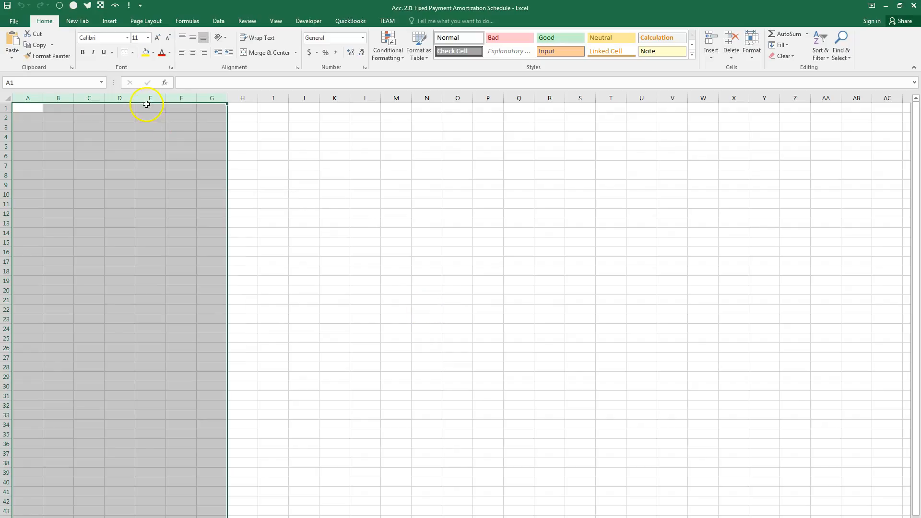
click(242, 117)
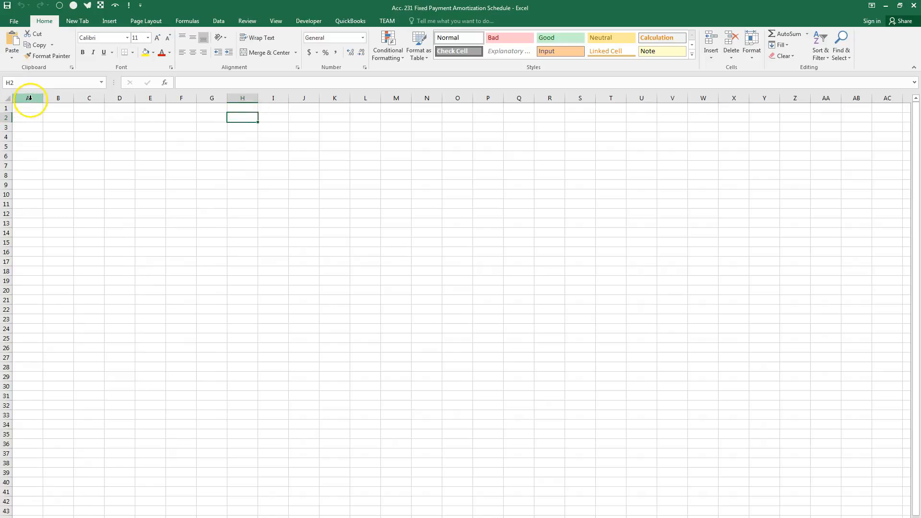
drag(27, 115, 235, 420)
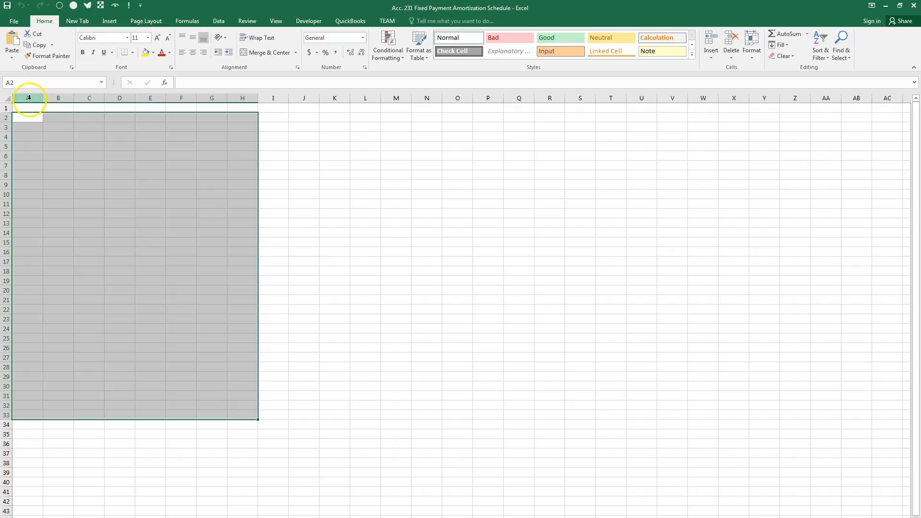
Step: Set the column width of columns A through G to 12
drag(29, 97, 213, 92)
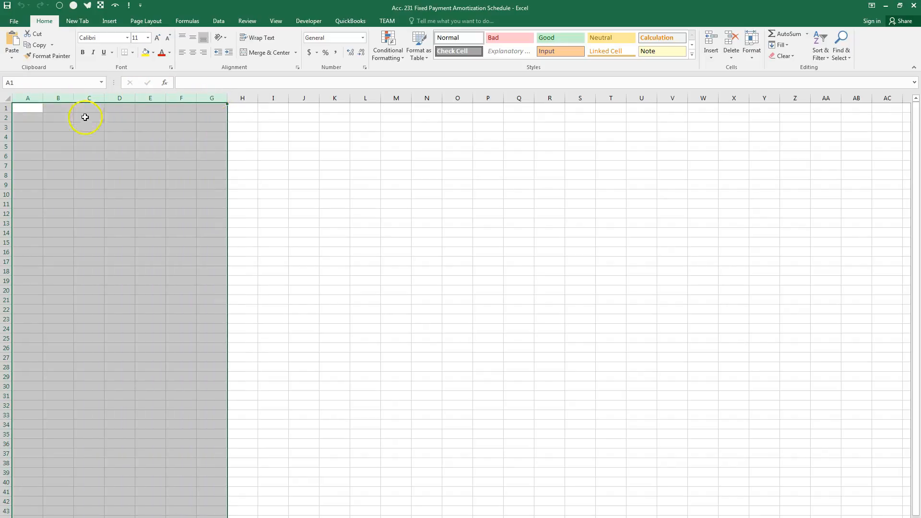
right_click(108, 151)
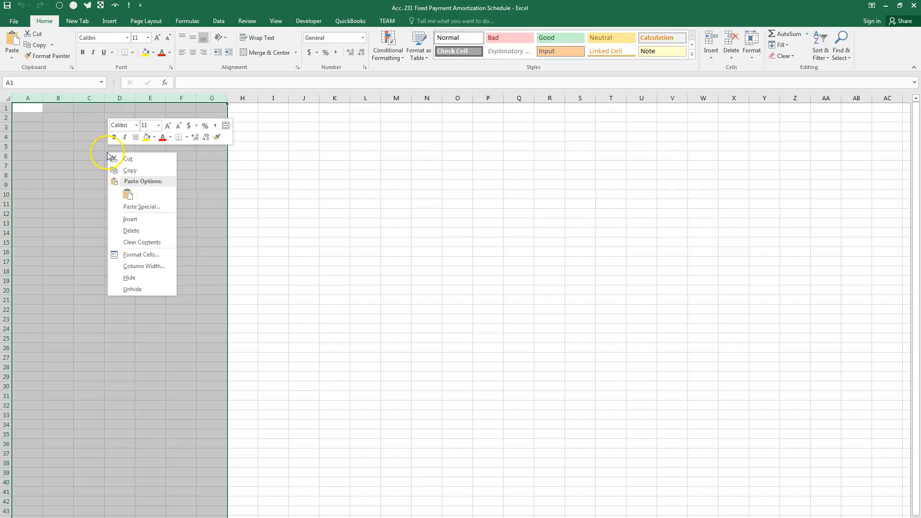
click(141, 266)
text(12)
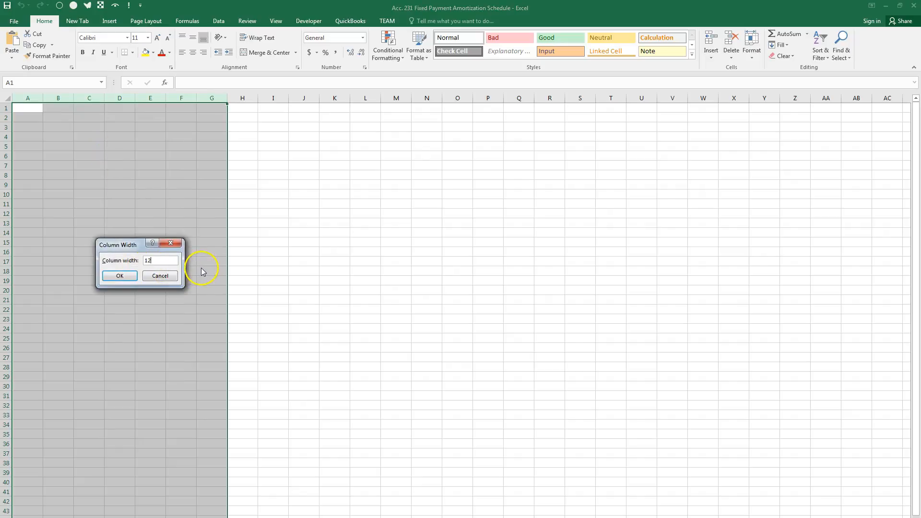
click(121, 276)
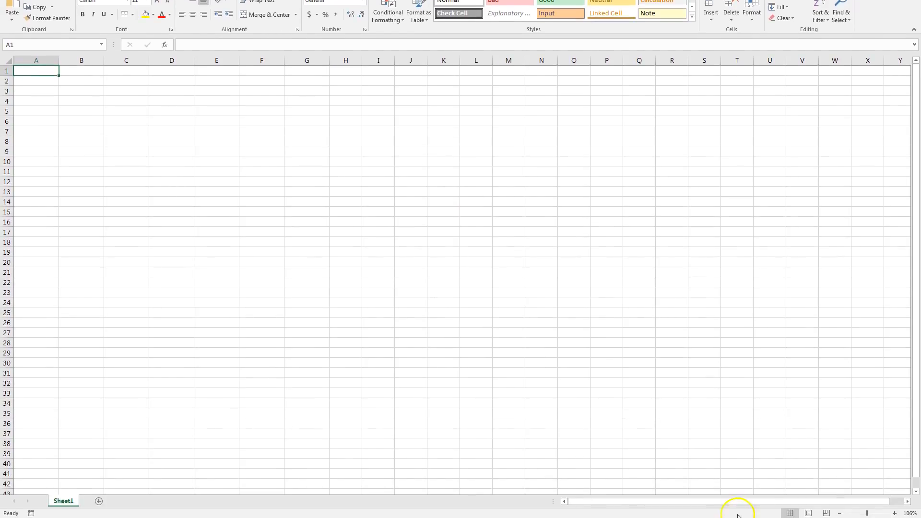
Step: Zoom in on the worksheet until columns A to K and about the first twenty rows fill the window
click(894, 513)
click(894, 513)
click(895, 513)
click(894, 513)
click(894, 513)
click(894, 513)
click(894, 513)
click(894, 513)
click(894, 513)
click(894, 514)
click(894, 513)
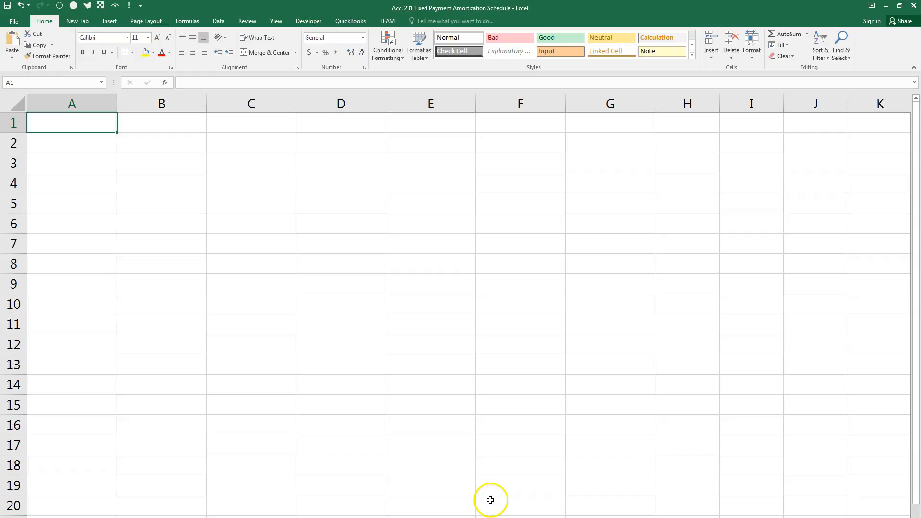
Step: Check the sample exam requirements in Word, and enter the bold, underlined title "Fixed Payment Amortization Schedule" in A1 of the Excel sheet
drag(920, 0, 644, 16)
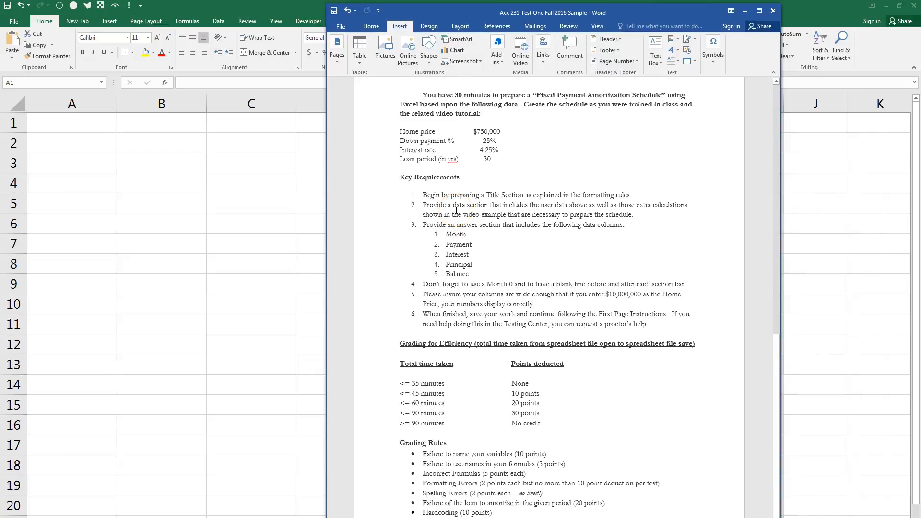
drag(510, 11, 920, 28)
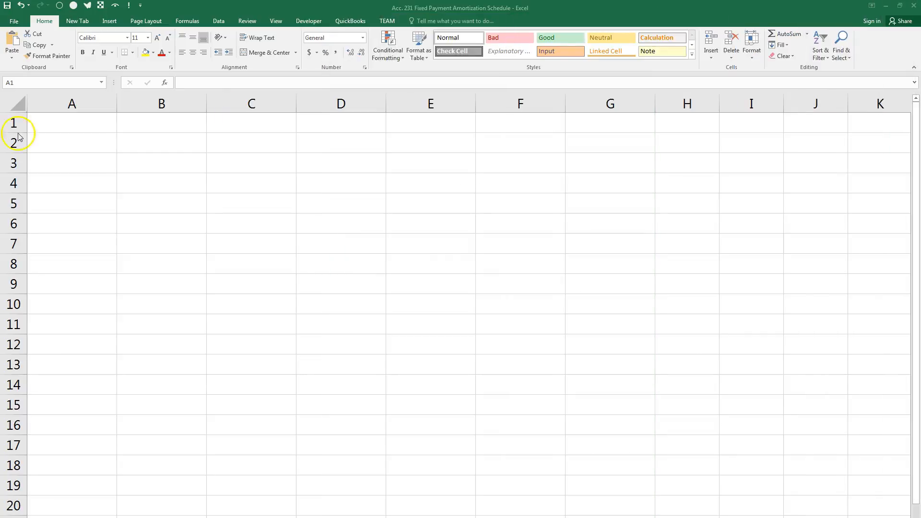
click(40, 124)
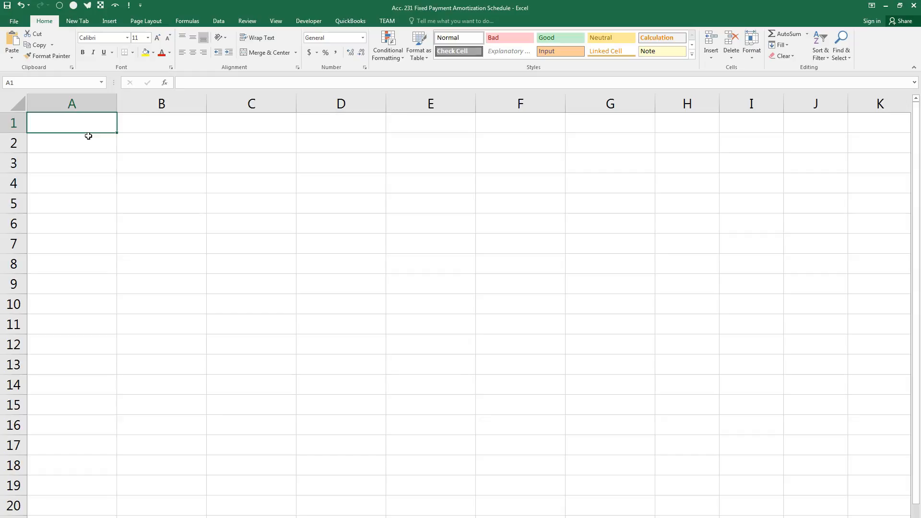
key(ctrl+b)
key(ctrl+u)
text(Fixed)
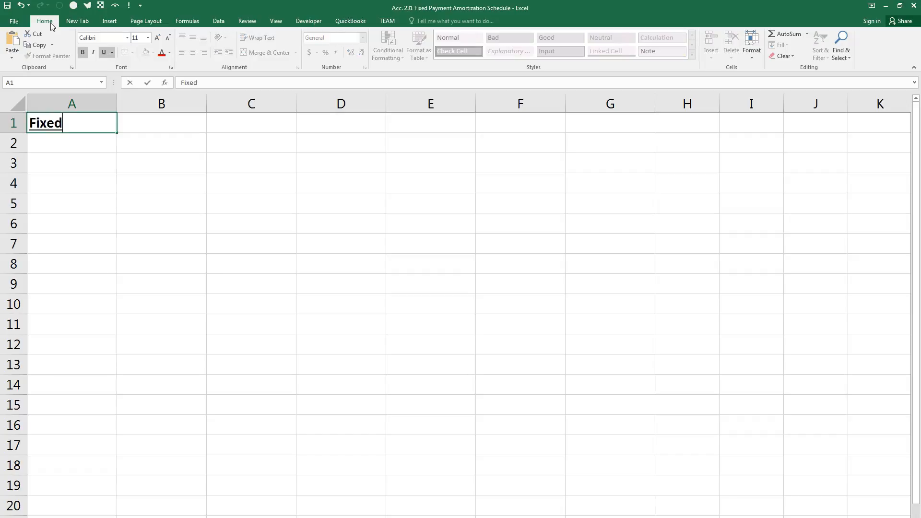
text( Payment Amor)
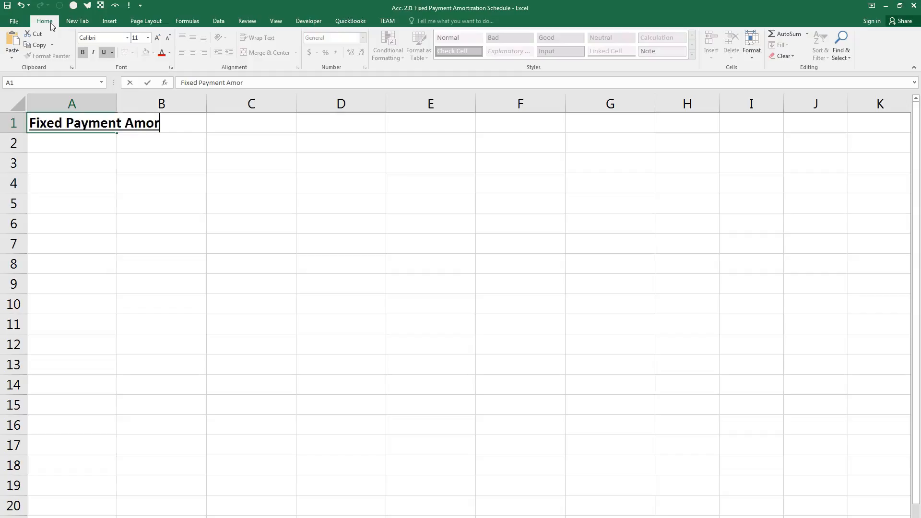
text(tization Schedule)
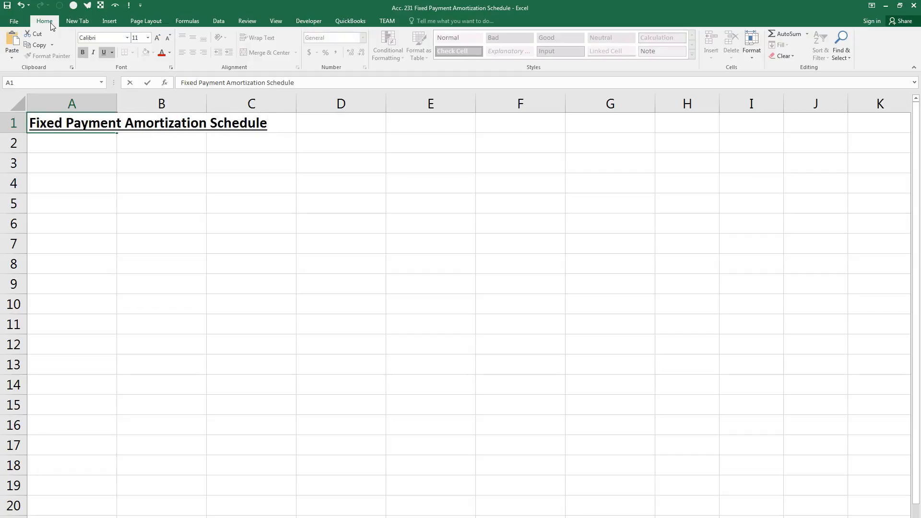
key(Return)
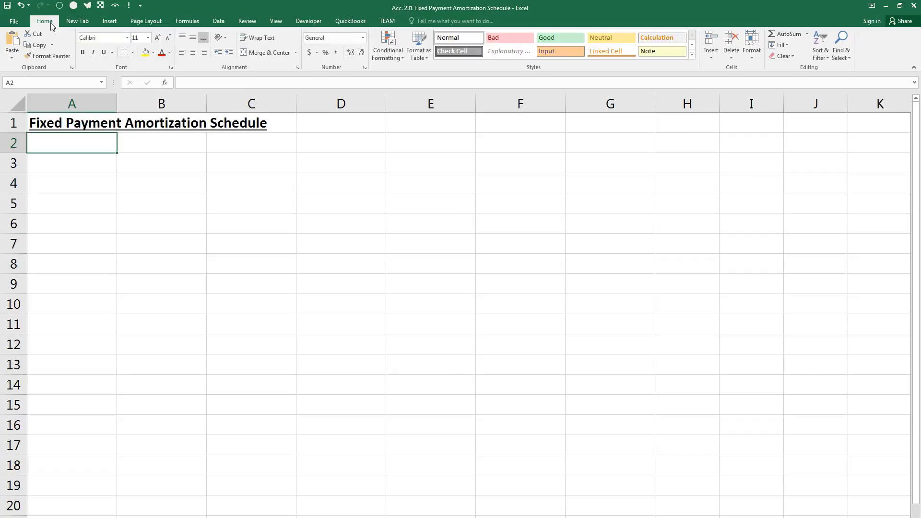
Step: Test how the A1 title overflows by entering 3 in B1, and clear B1 again
click(60, 121)
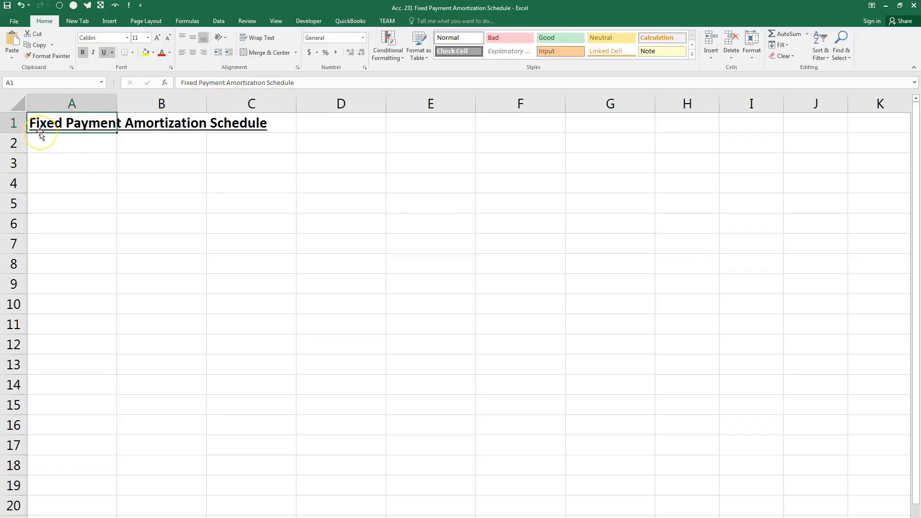
click(151, 121)
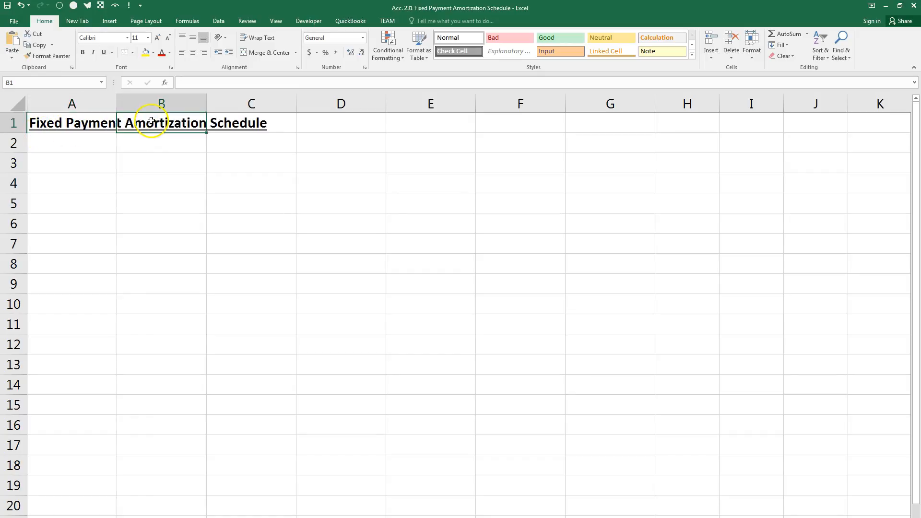
text(3)
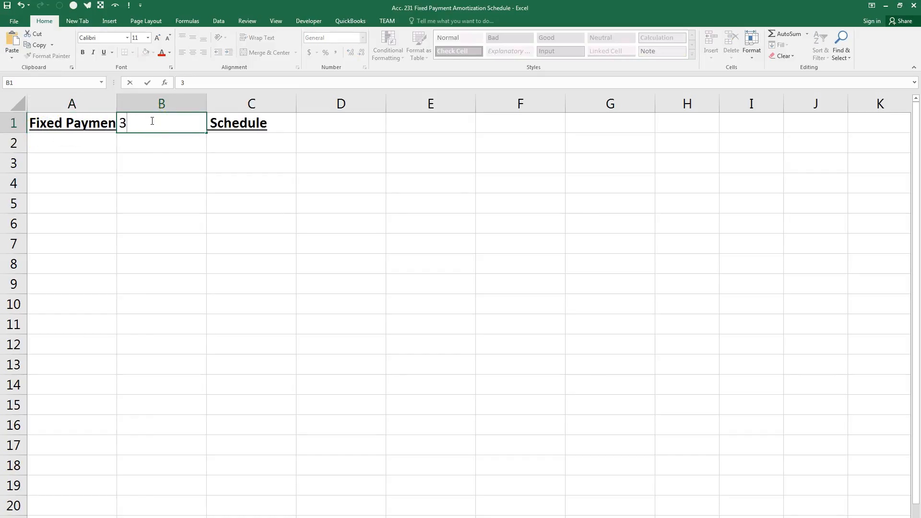
key(Return)
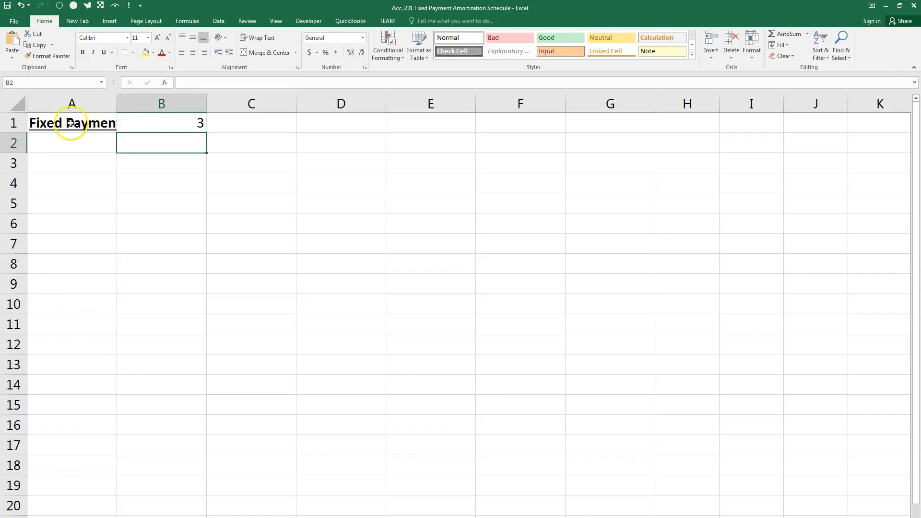
click(170, 121)
key(BackSpace)
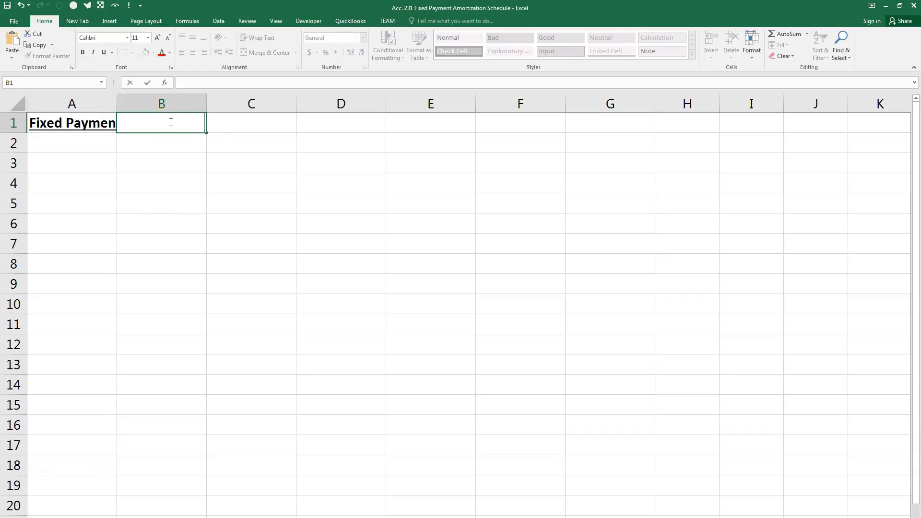
key(Return)
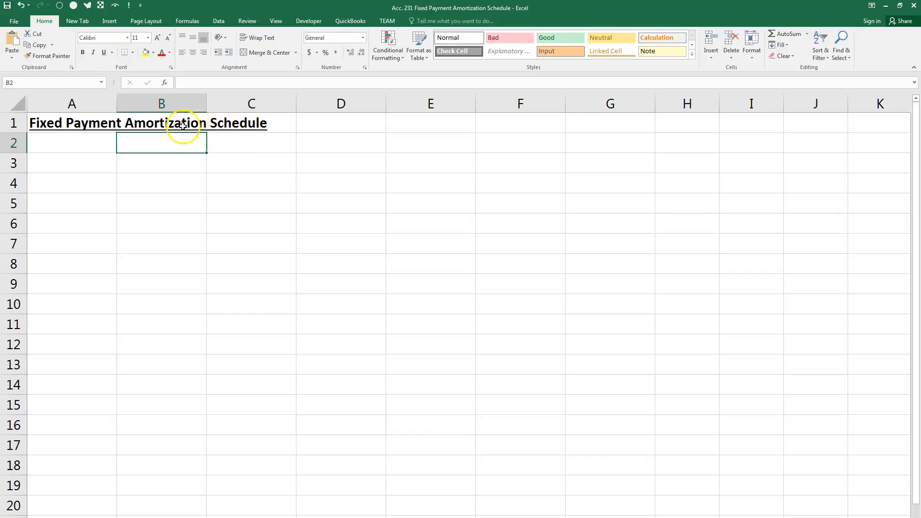
Step: Enter "Prepared by" with the preparer's name in A2 and "Prepared on July 6, 2016" in A3
click(68, 140)
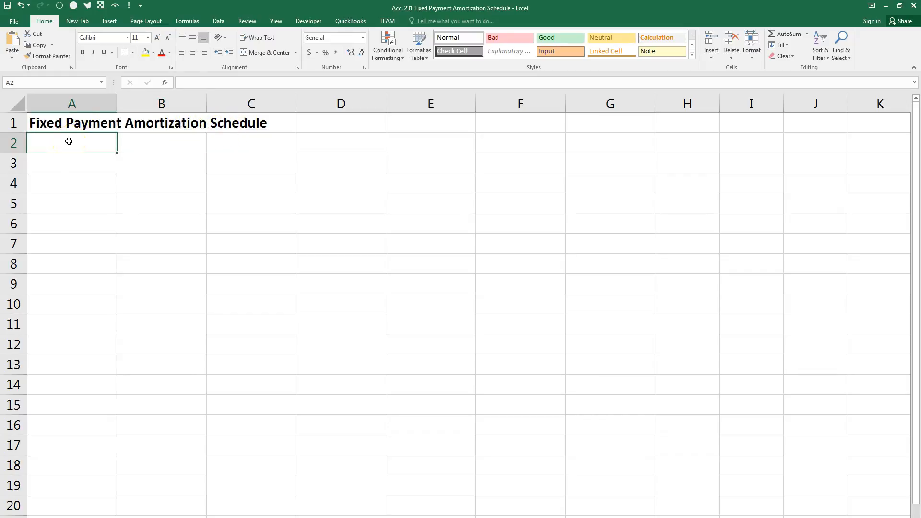
text(P)
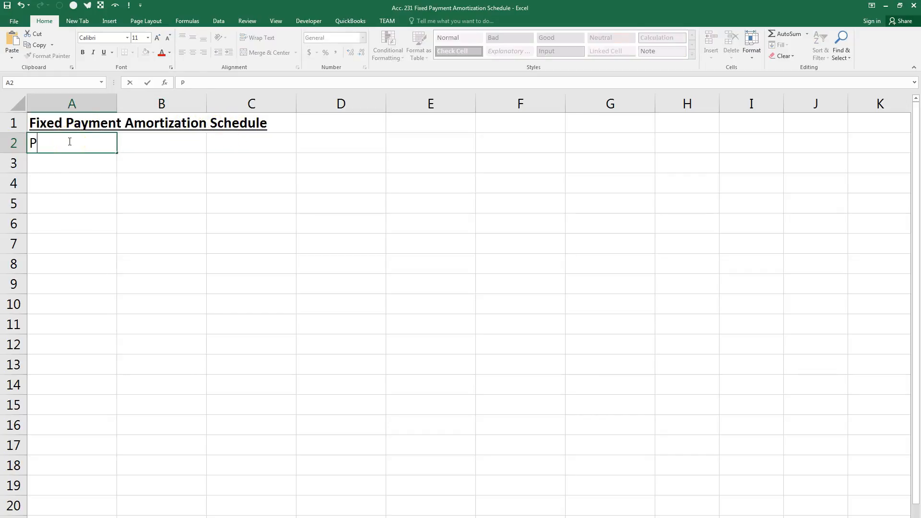
text(repared by J. Watkins)
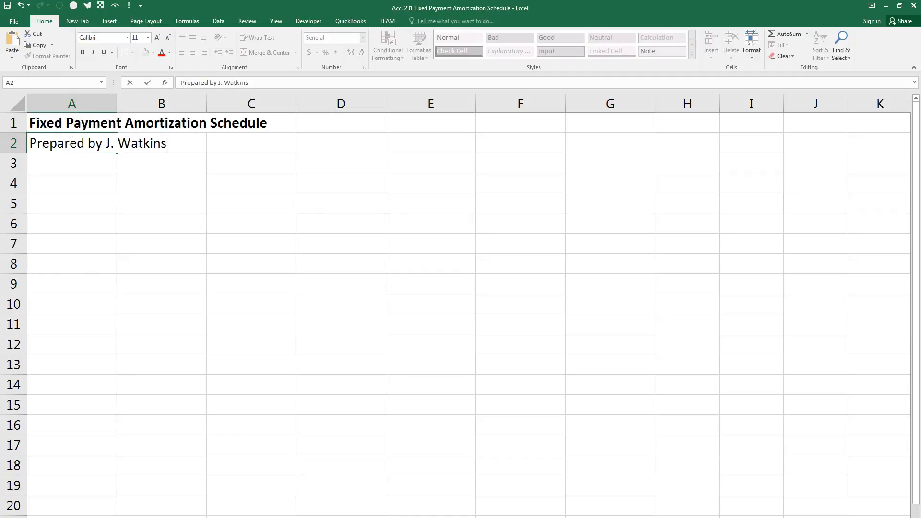
key(Return)
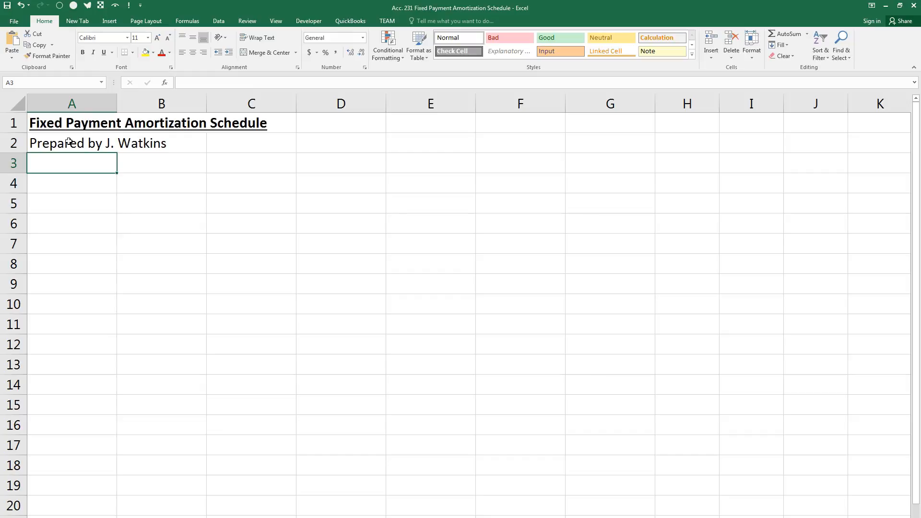
click(72, 163)
text(Prepared on)
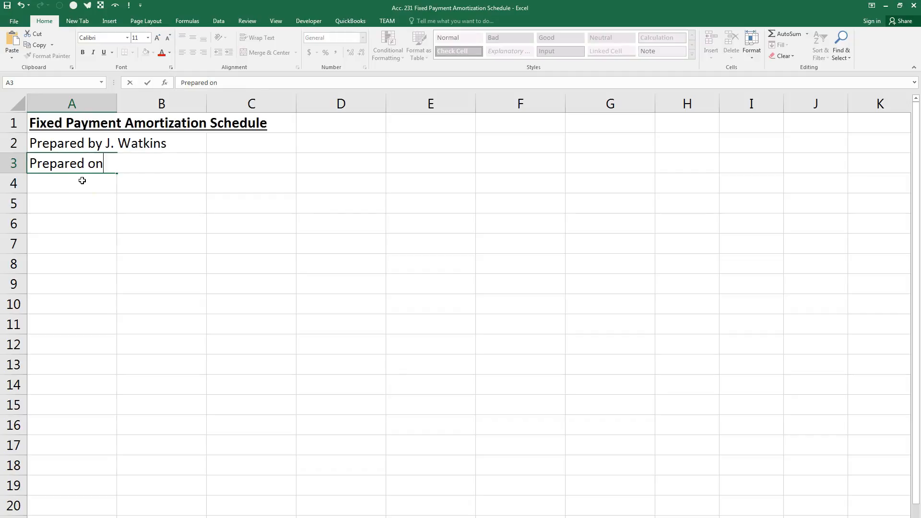
text( July 6, 2016)
key(Return)
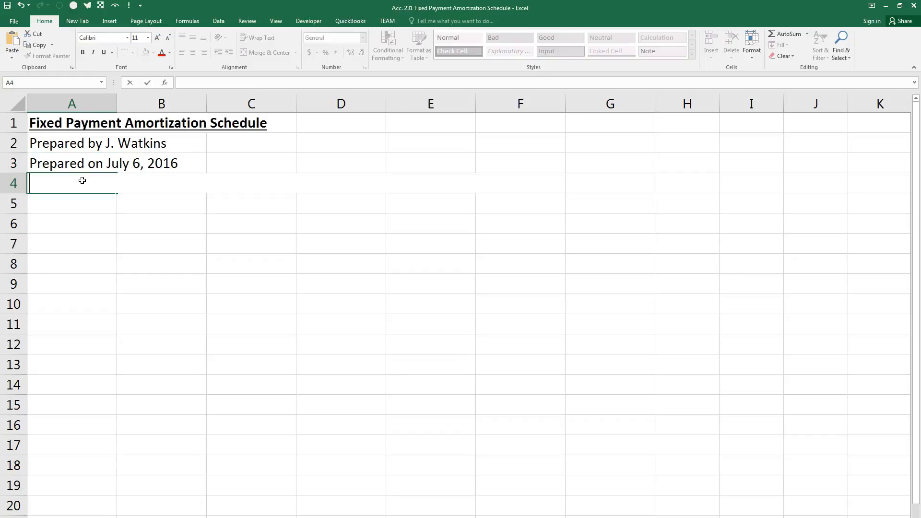
Step: Enter in A4 "Purpose: This spreadsheet prepares a loan schedule showing the monthly payments on a fixed interest loan with a fixed period of up to 30 years."
text(Purpose:)
text(Thi)
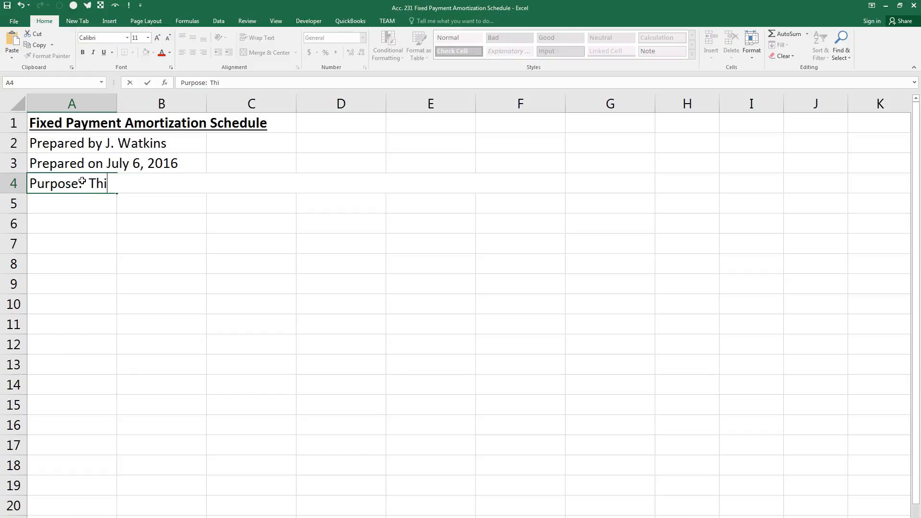
text(s spreadsheet prepares a loan scheduled)
key(BackSpace)
text(showing the monthly payments on a fixed interest loan with a fixed period of)
text(up)
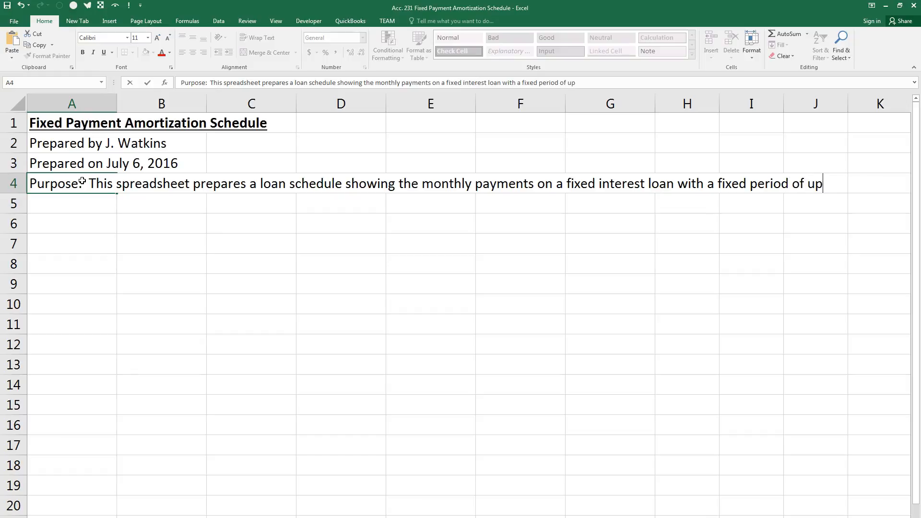
text( to 30 years.  The s)
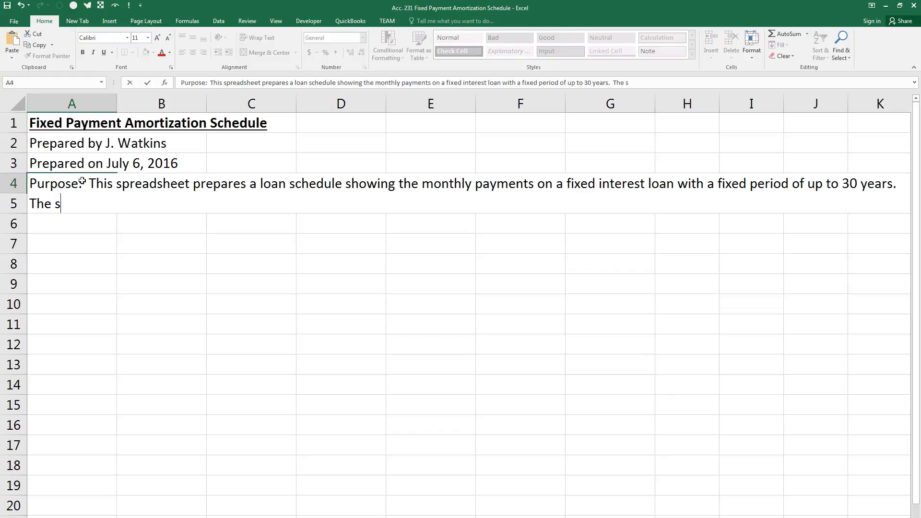
Step: Finish the A4 purpose text with "The schedule will show the month and the amount of principal and interest paid in that month."
text(chedule will show )
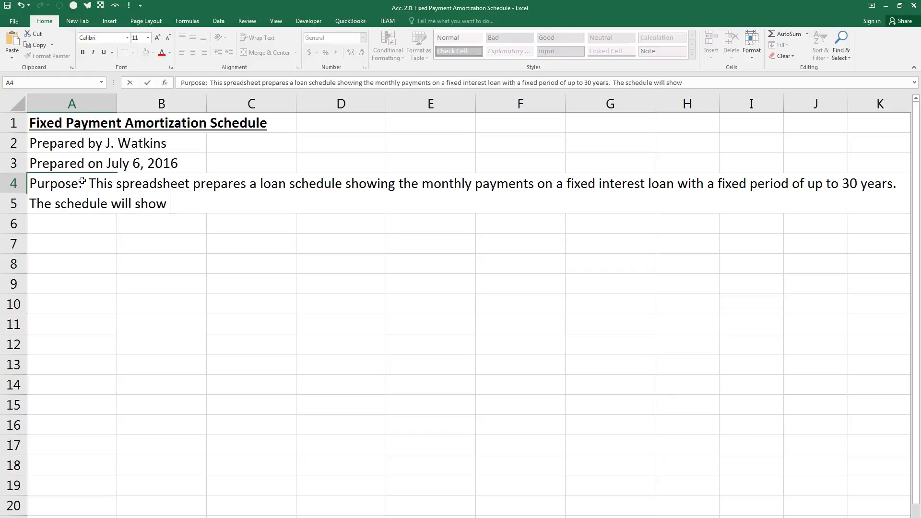
text(the month and the )
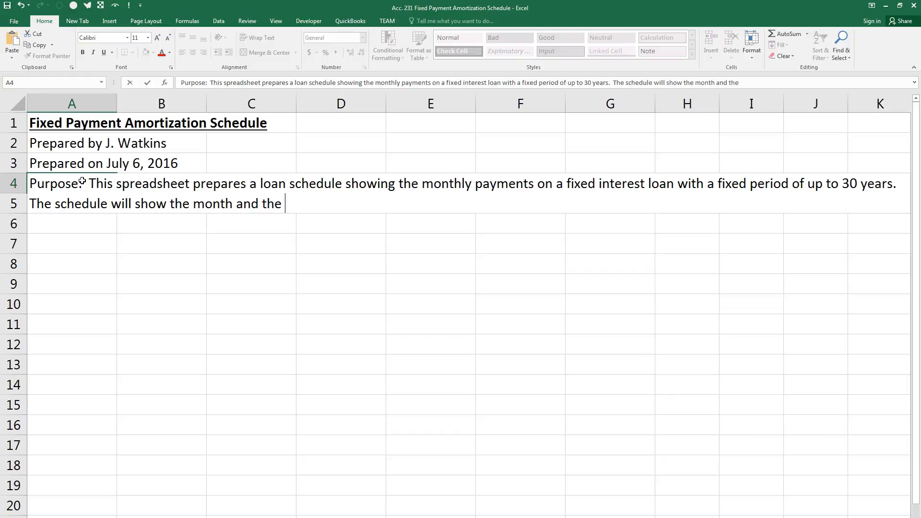
text(amount of princip)
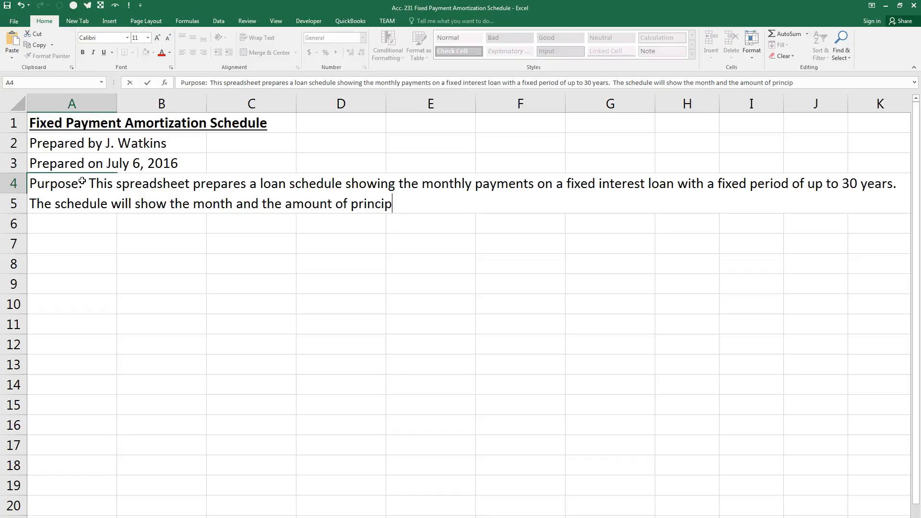
text(al and interest paid )
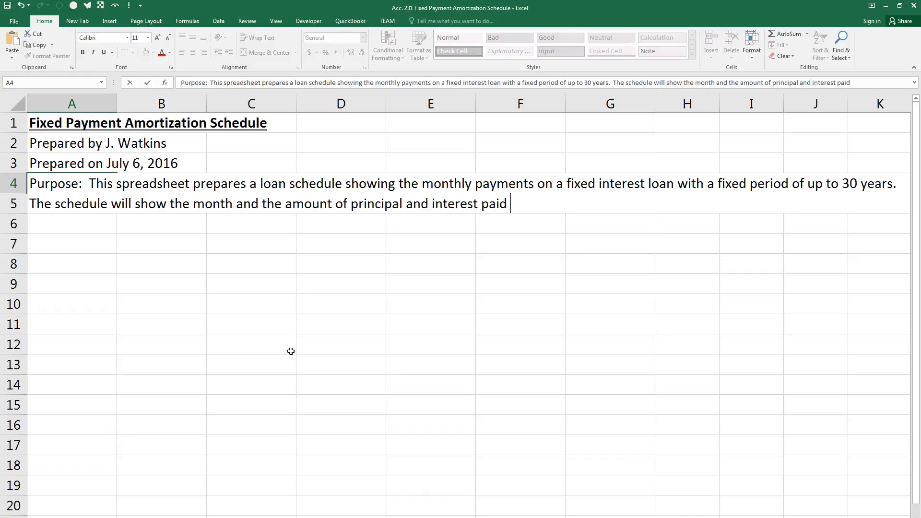
text(in that month)
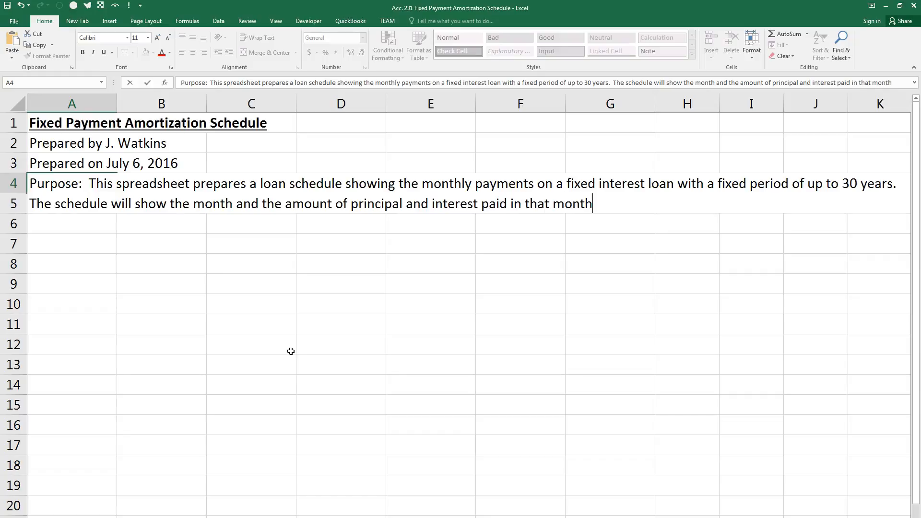
text(.)
drag(314, 98, 314, 105)
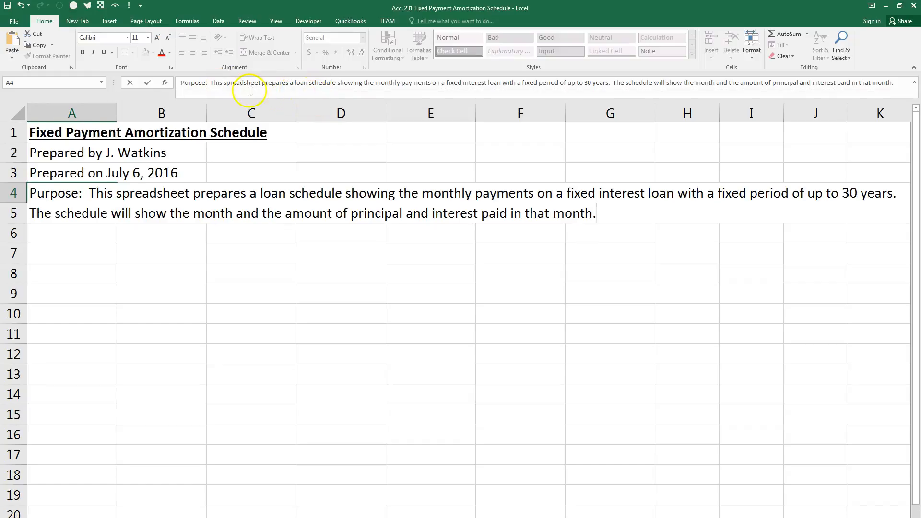
drag(322, 99, 323, 90)
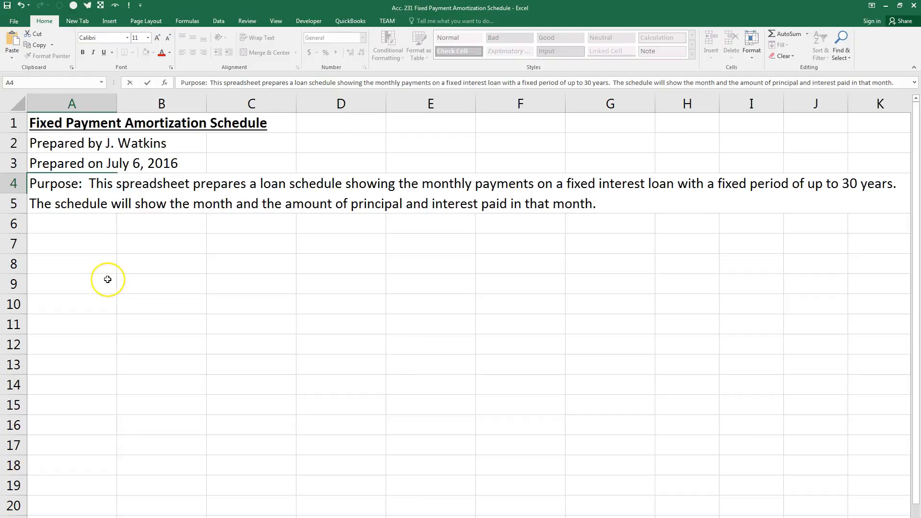
key(Right)
key(Right)
key(Return)
key(Up)
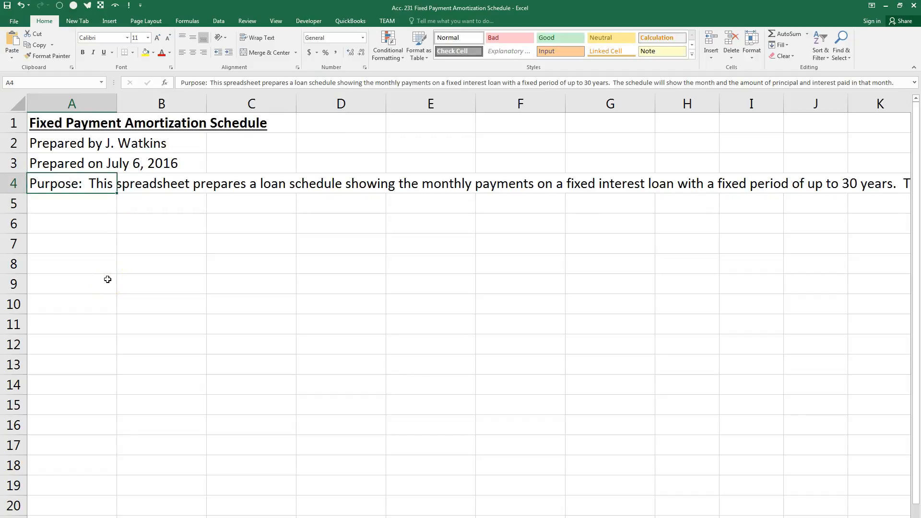
Step: Examine how far the purpose text in A4 extends across row 4
key(Right)
key(Right)
key(Right)
key(Right)
key(Right)
key(Right)
key(Right)
key(Right)
key(Right)
key(Right)
key(Right)
key(Right)
key(Right)
key(Right)
key(Right)
key(Right)
key(Left)
key(Left)
key(Left)
key(Left)
key(Left)
key(Left)
key(Left)
key(Left)
key(Left)
key(Left)
key(Left)
key(Left)
key(Left)
key(Left)
key(Left)
key(Left)
Step: Merge and center cells A4 through G4, and wrap the purpose text within the merged cell
key(shift+Right)
key(shift+Right)
key(shift+Right)
key(shift+Right)
key(shift+Right)
key(shift+Right)
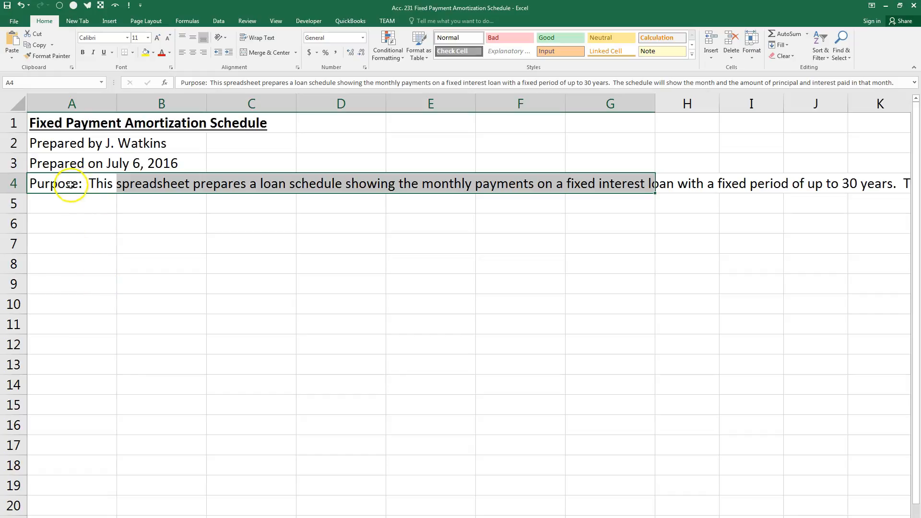
click(72, 204)
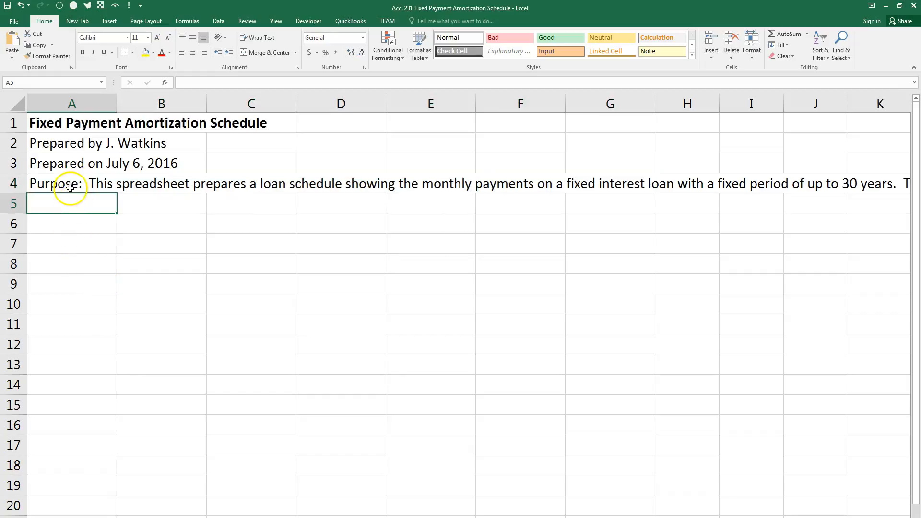
click(71, 185)
drag(91, 184, 585, 189)
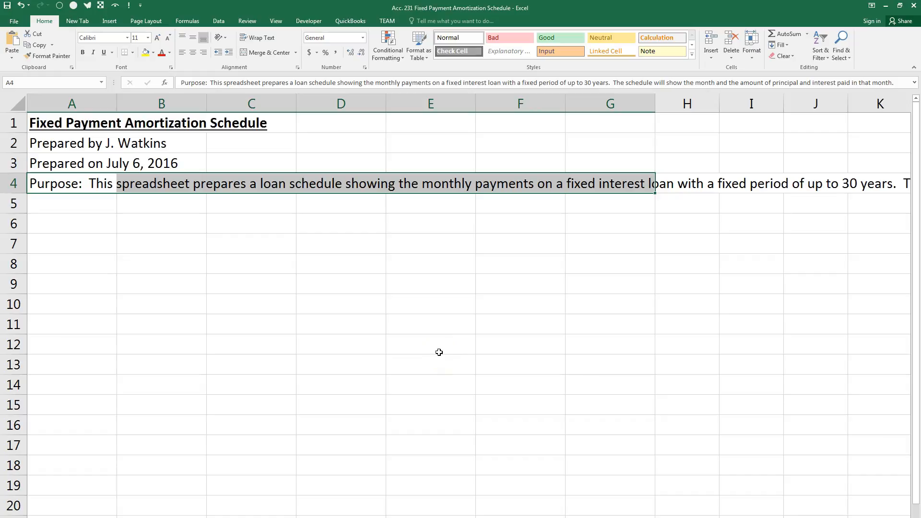
click(258, 56)
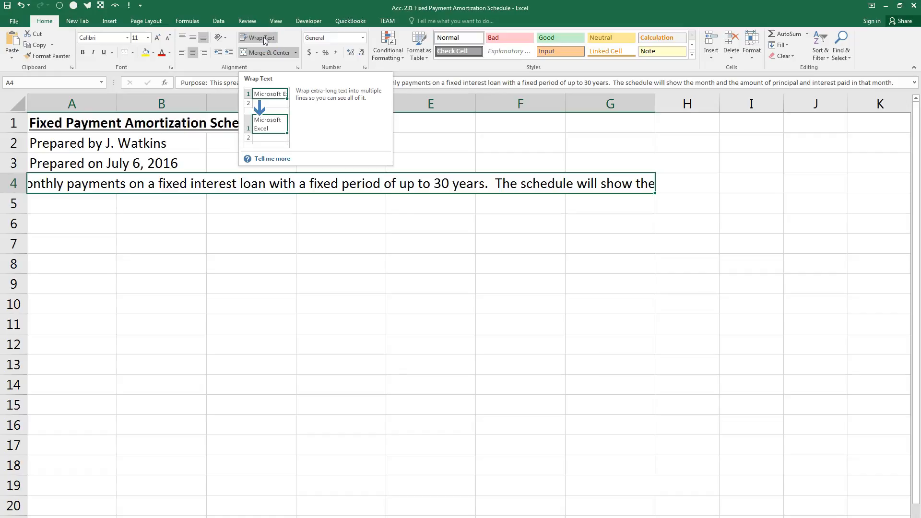
click(263, 39)
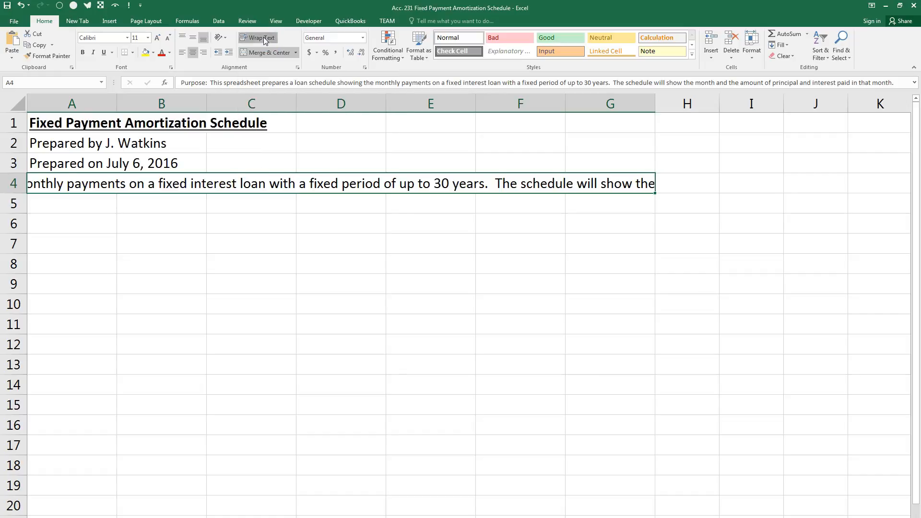
Step: Align the merged purpose text in A4 to the top and left, and increase row 4's height to fit its three wrapped lines
click(184, 40)
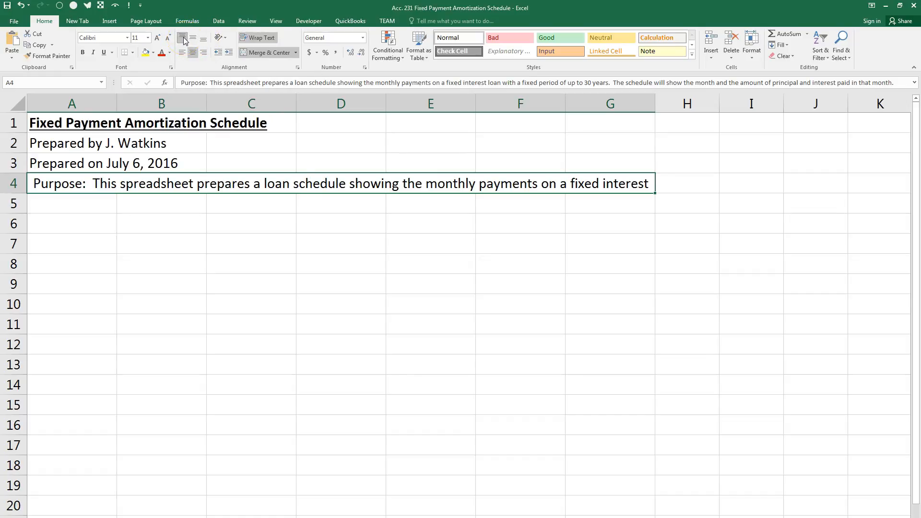
click(182, 54)
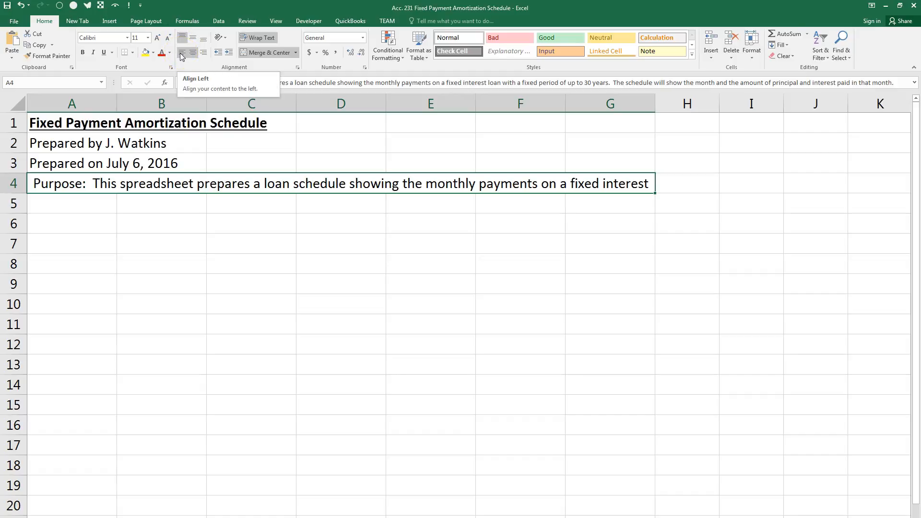
click(181, 56)
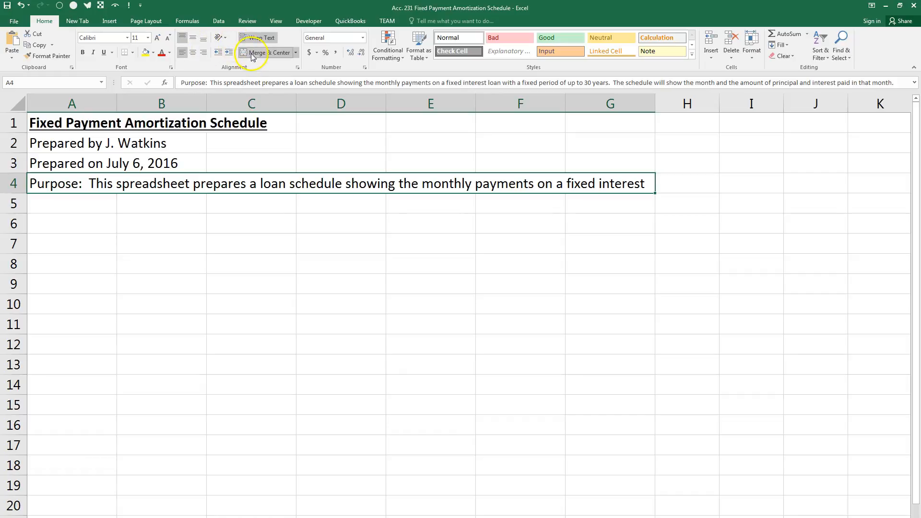
click(255, 42)
drag(21, 193, 13, 245)
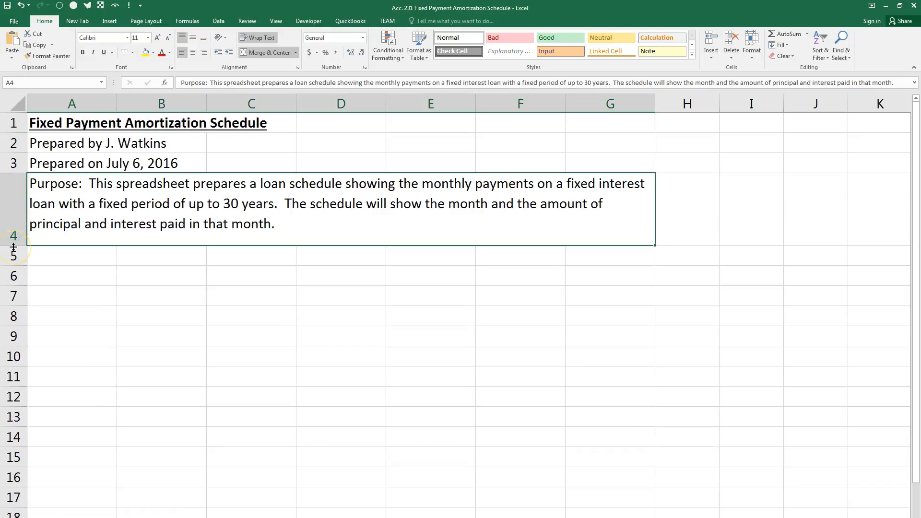
drag(16, 246, 16, 234)
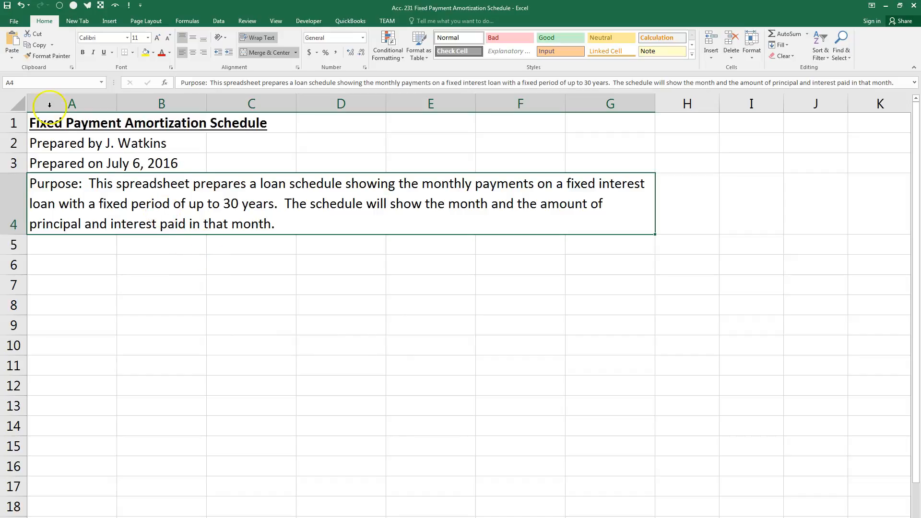
Step: Turn text wrapping off and back on for the merged purpose cell A4
click(22, 80)
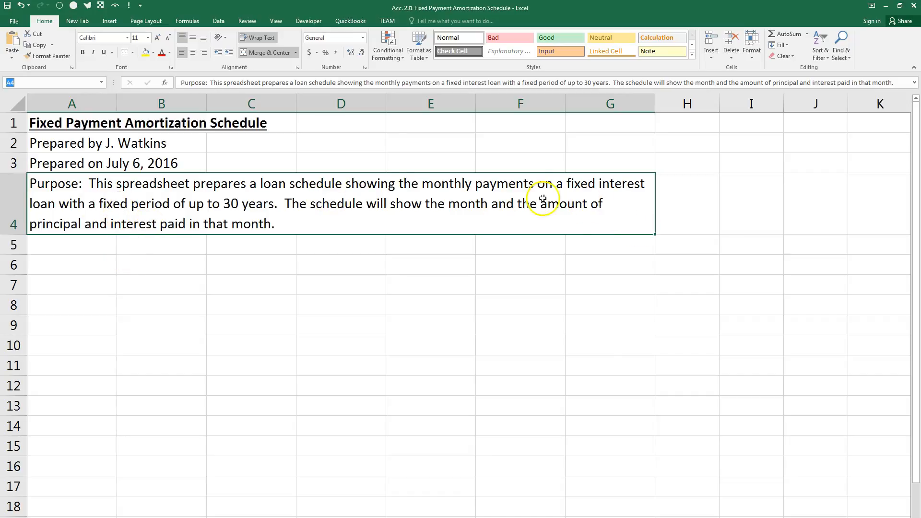
click(258, 37)
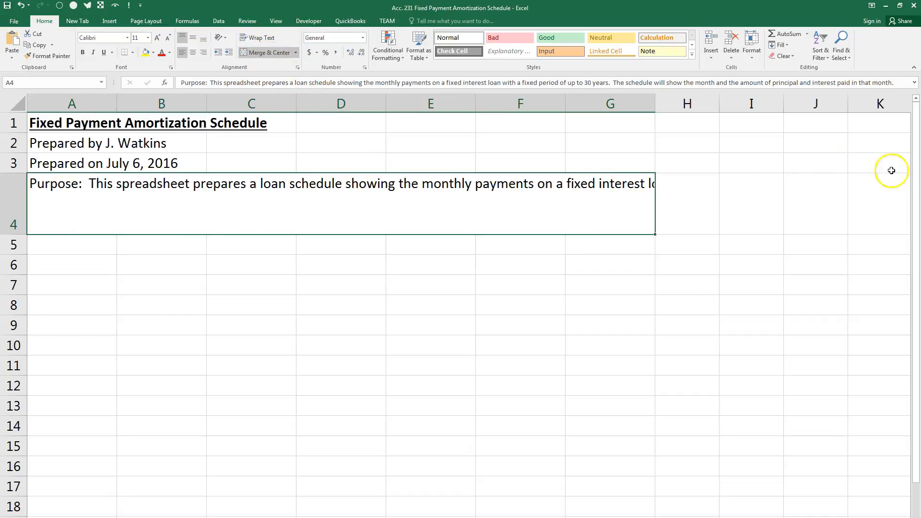
click(271, 39)
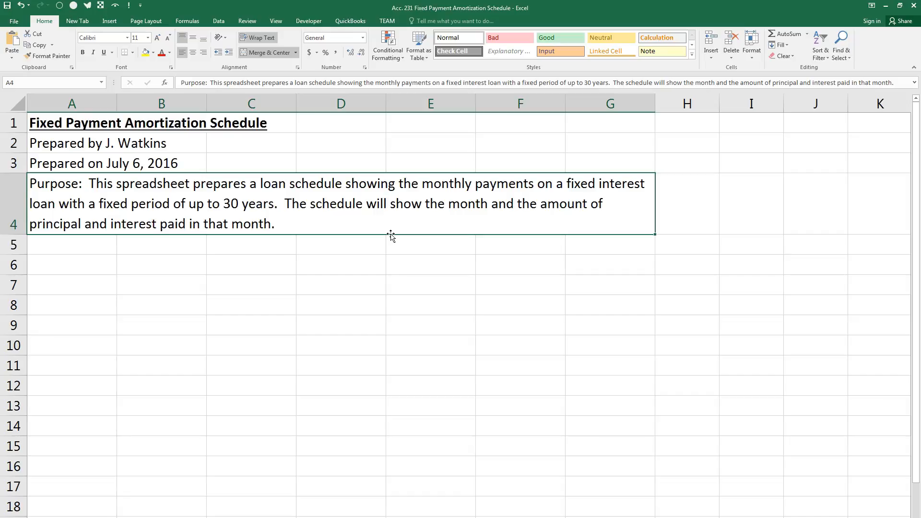
Step: Consult the key requirements in the Acc 231 sample test Word document and return to the Excel worksheet
drag(920, 2, 602, 36)
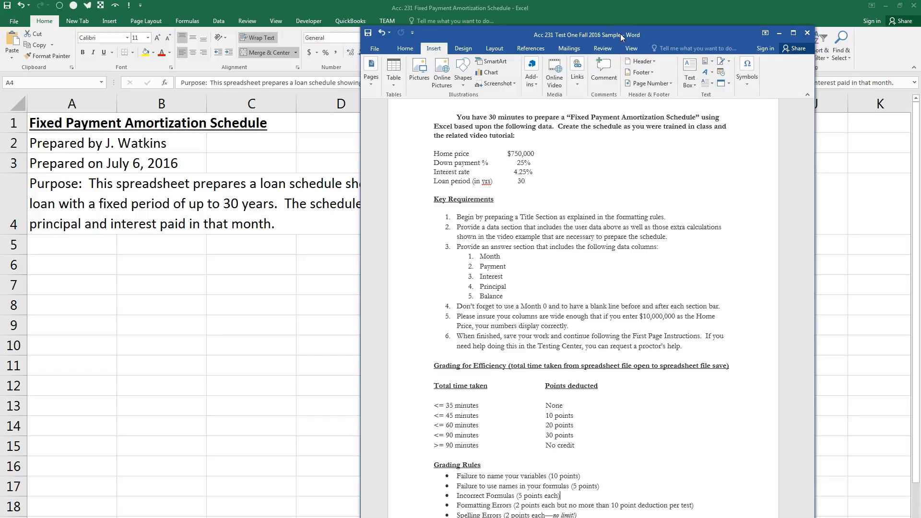
drag(622, 38, 920, 43)
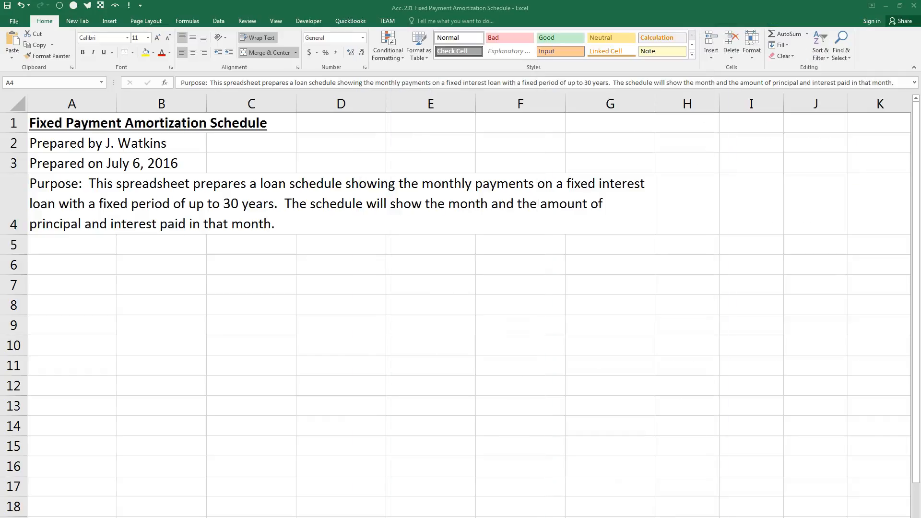
click(120, 201)
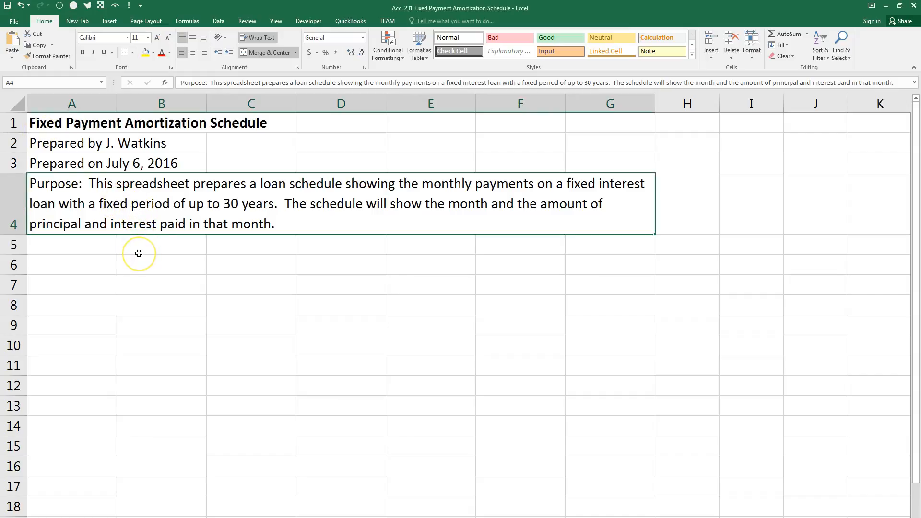
click(180, 205)
Step: Enter the heading "Data Section" in A6 in bold and underlined
click(77, 264)
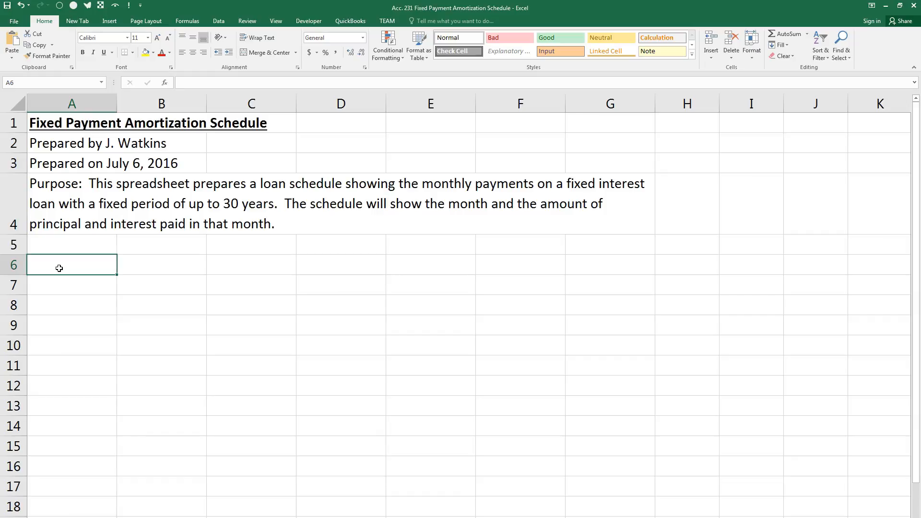
key(ctrl+b)
key(ctrl+u)
text(Data Section)
key(Return)
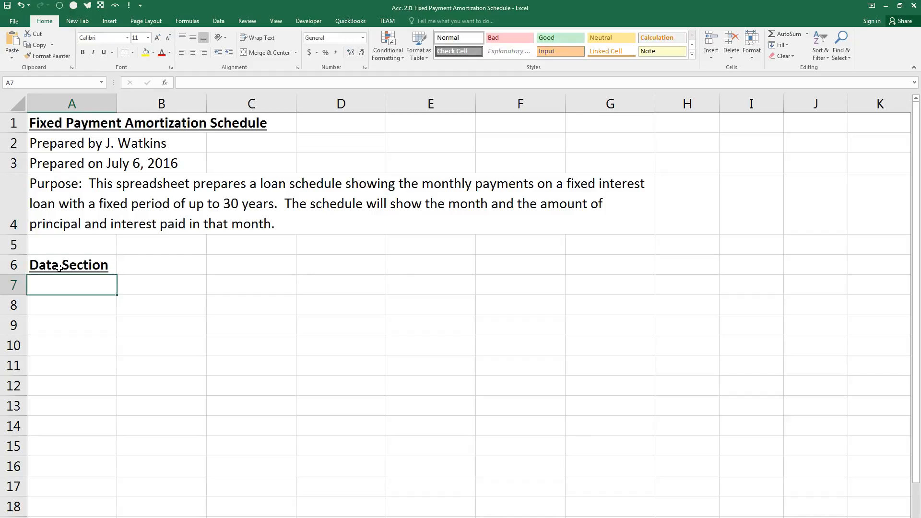
Step: Shade cells A6 through G6 with a light green theme fill to form the Data Section bar
click(59, 267)
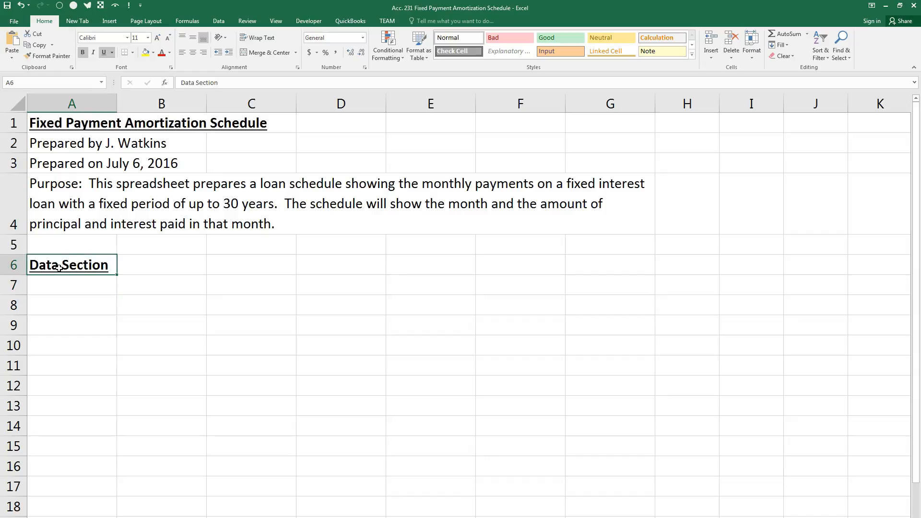
key(shift+Right)
key(shift+Right)
key(shift+Right)
key(shift+Right)
key(shift+Right)
key(shift+Right)
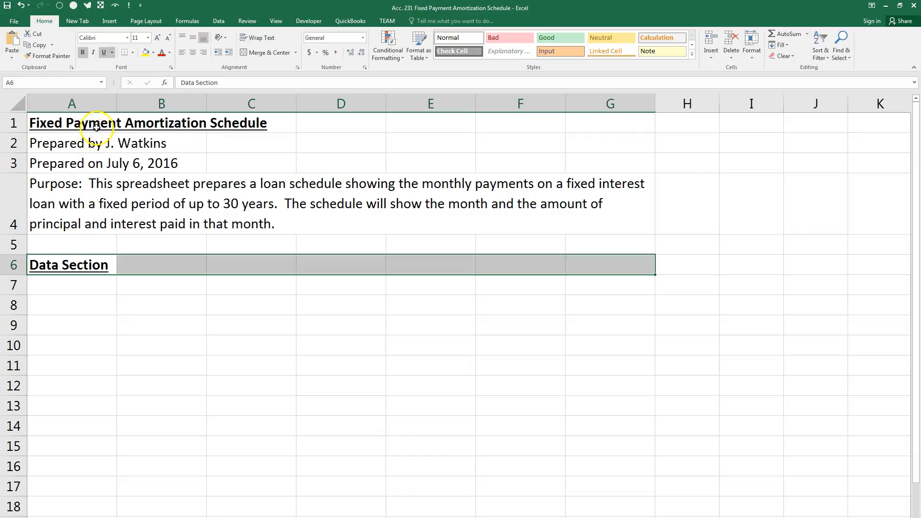
click(154, 53)
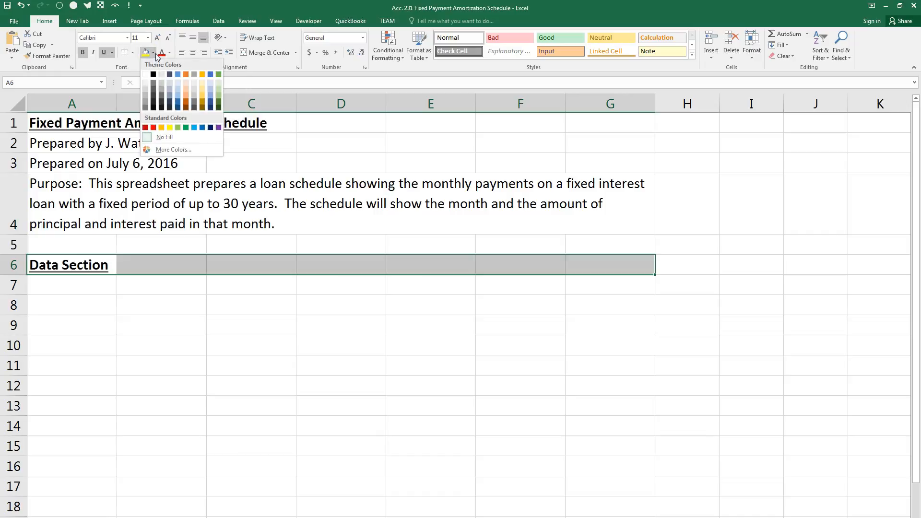
click(218, 89)
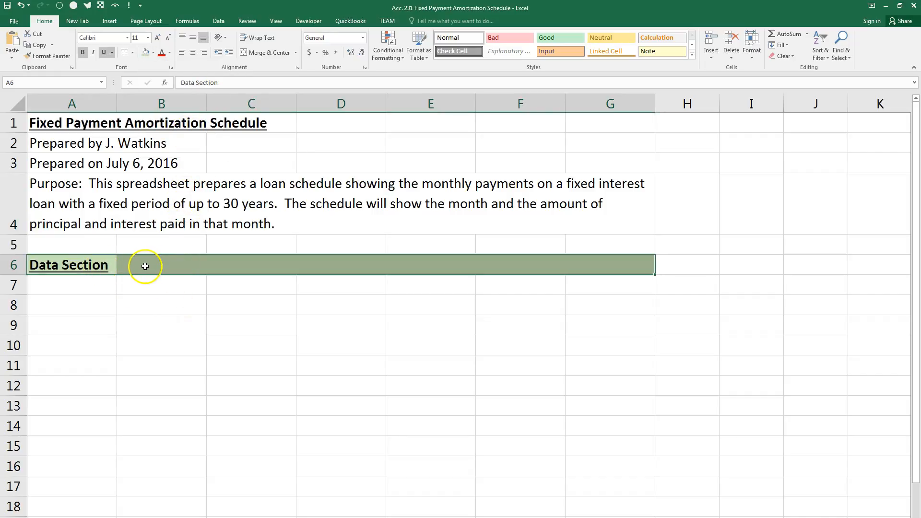
Step: Apply Thick Outside Borders around the Data Section bar from A6 to G6
click(132, 53)
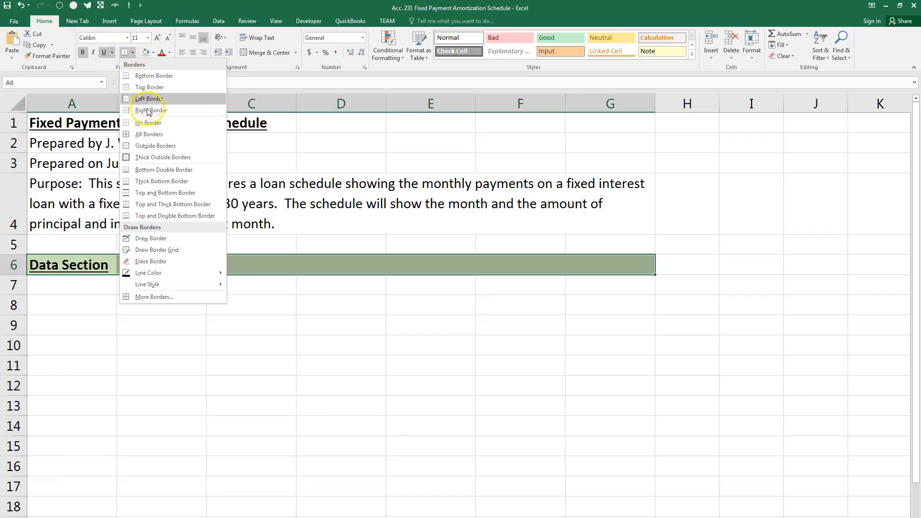
click(165, 163)
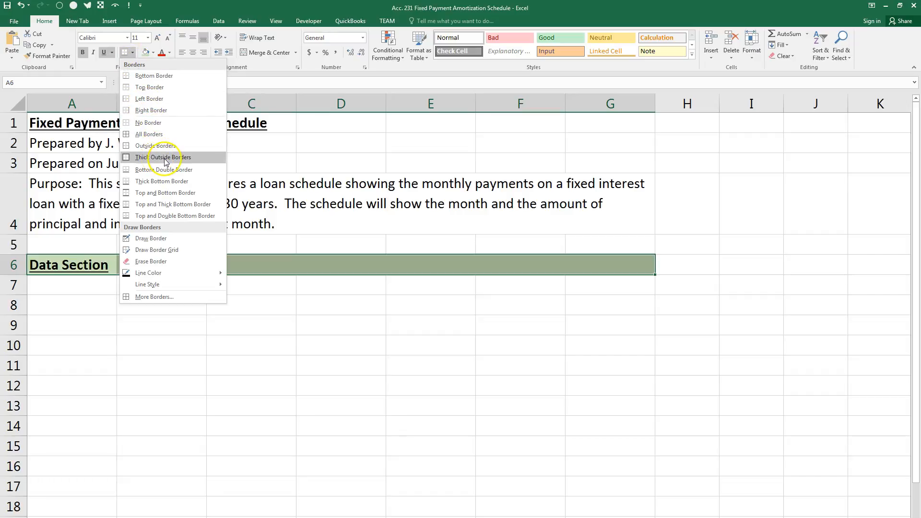
click(165, 162)
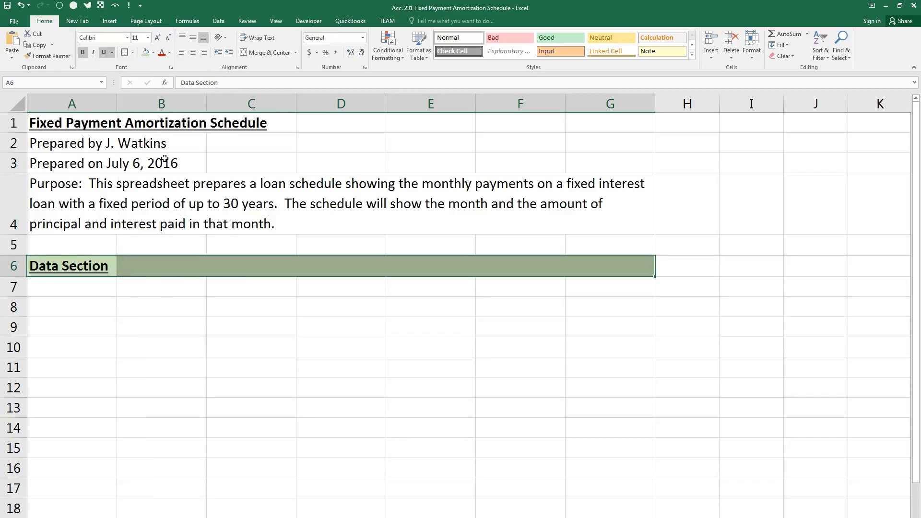
drag(206, 327, 208, 329)
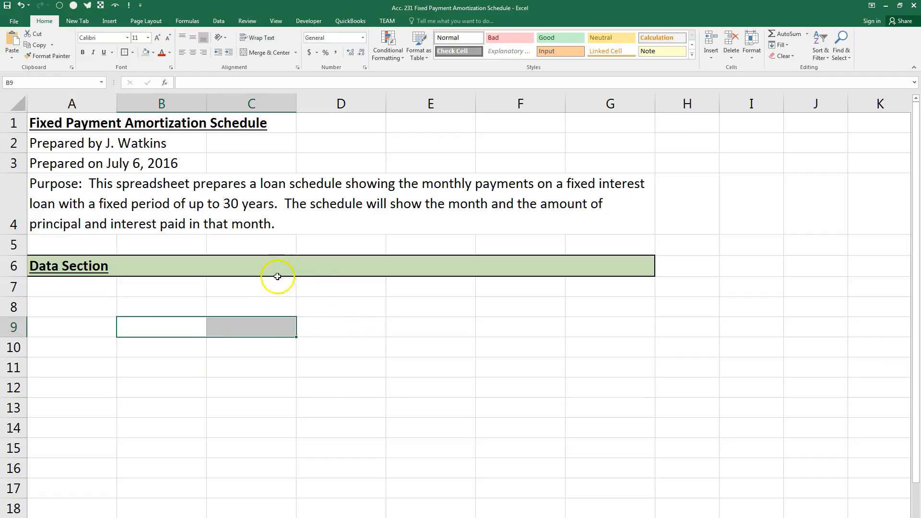
Step: Put a thick outside border on cell C6 alone, and remove all borders from that cell
click(239, 266)
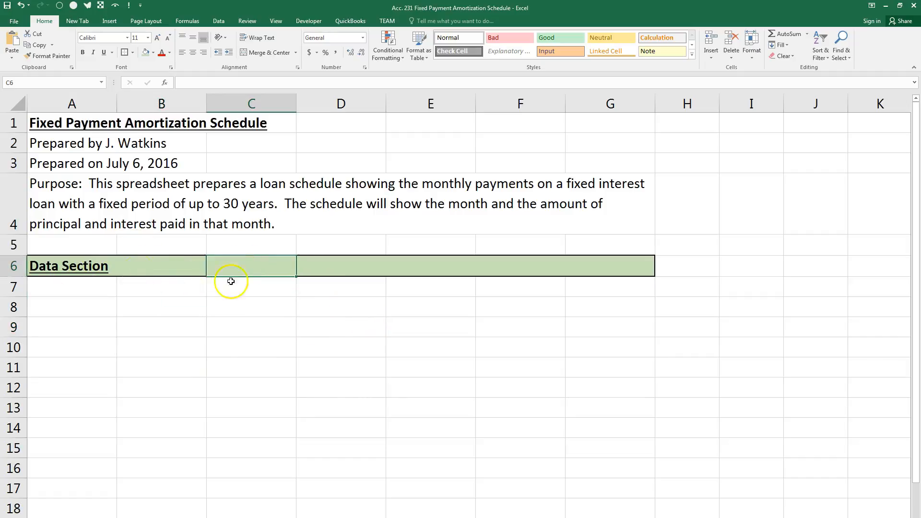
click(125, 53)
click(264, 328)
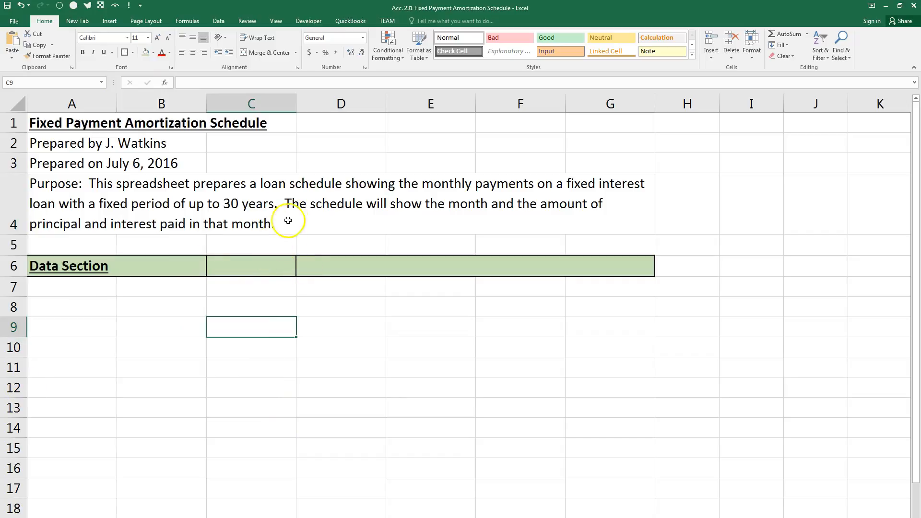
click(253, 266)
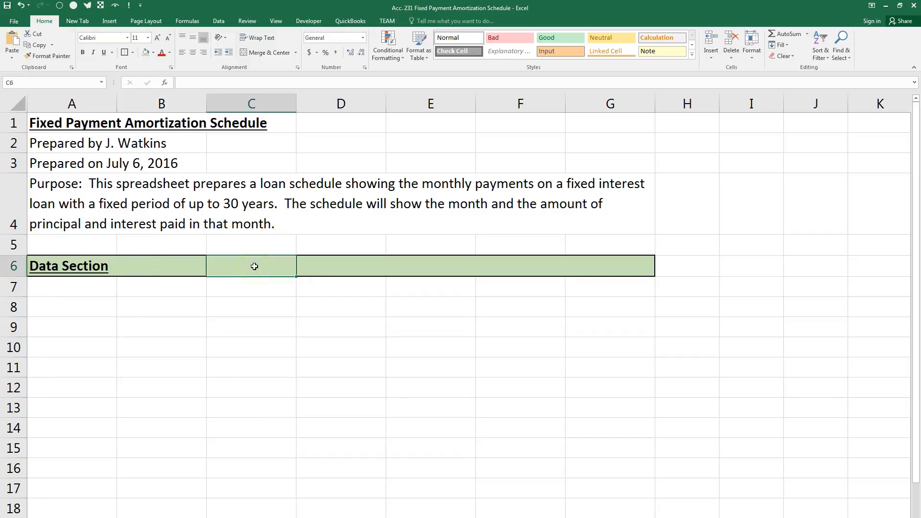
click(132, 53)
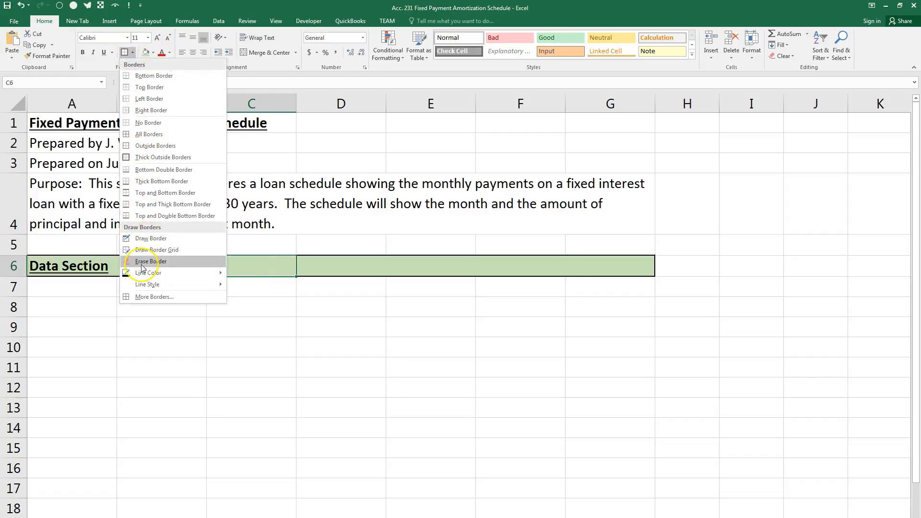
click(154, 126)
Step: Restore the Thick Outside Borders around the whole Data Section bar, A6 through G6
drag(45, 280, 621, 263)
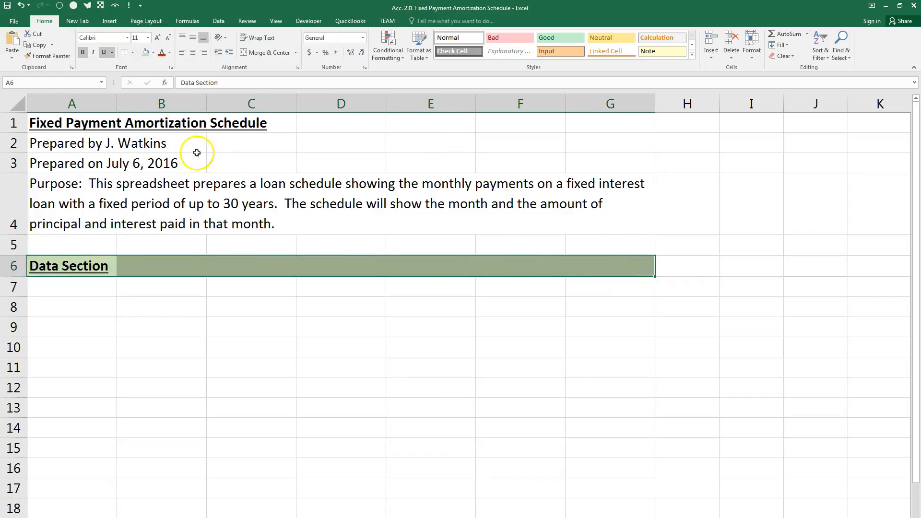
click(132, 52)
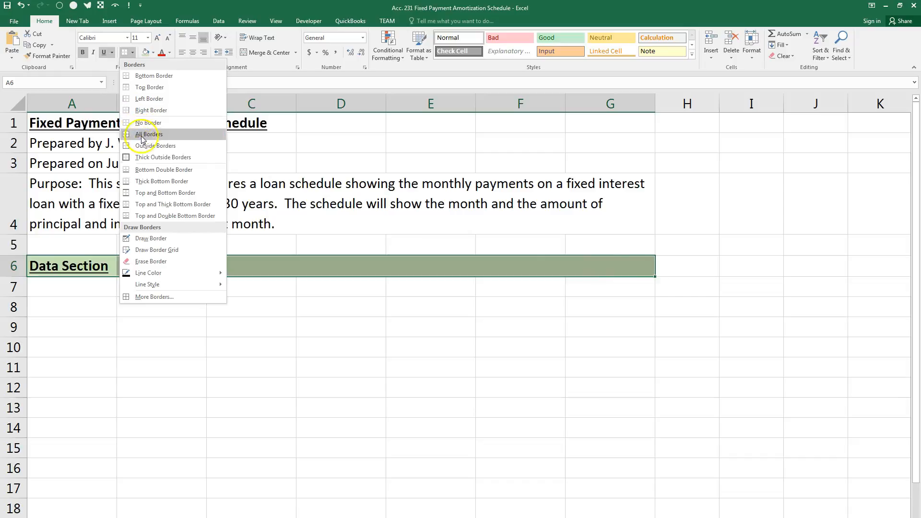
click(146, 160)
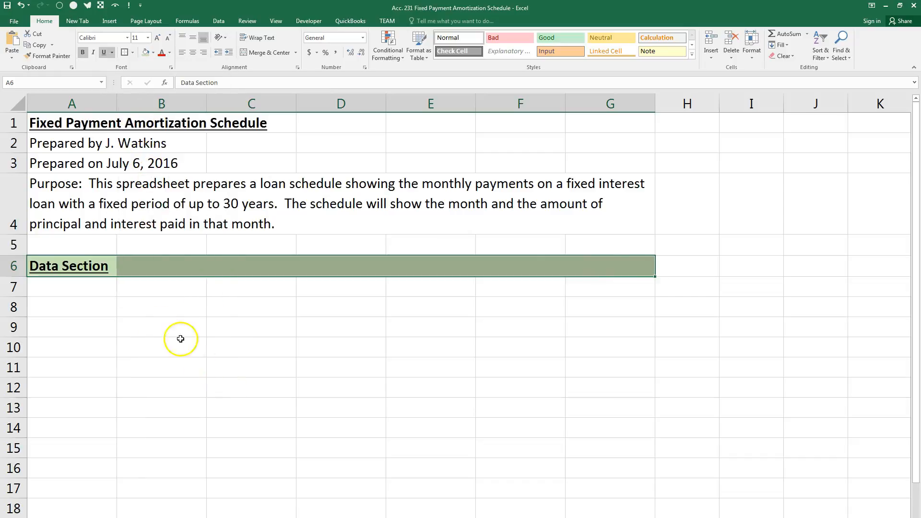
Step: Enter the label "Home Price" in B8, leaving row 7 blank below the section bar
click(154, 313)
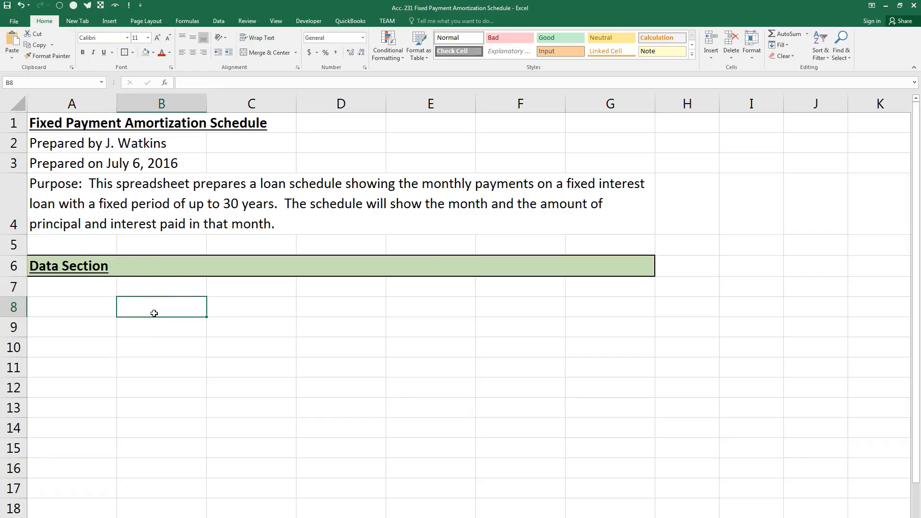
text(Home Prtic)
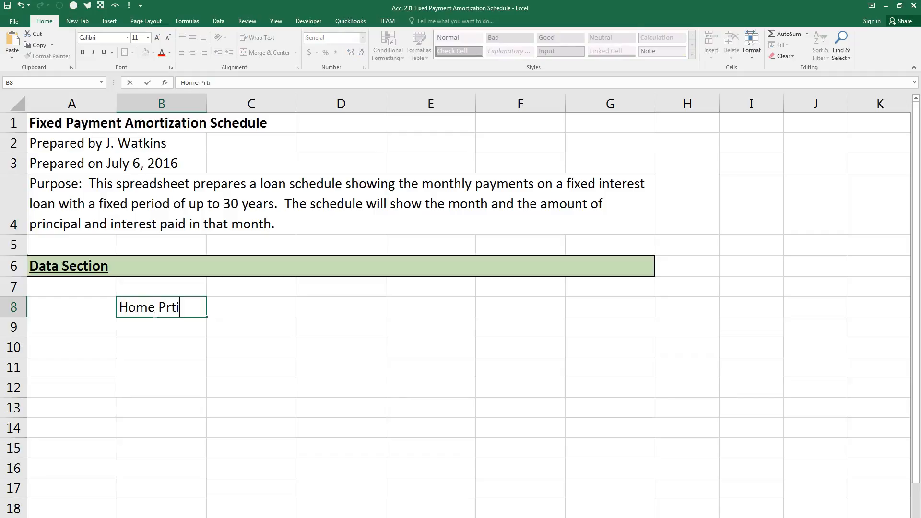
key(BackSpace)
key(BackSpace)
key(BackSpace)
text(ice)
key(Return)
Step: Enter the labels "Down Payment Percentage" in B9 and "Down Payment Amount" in B10
text(D)
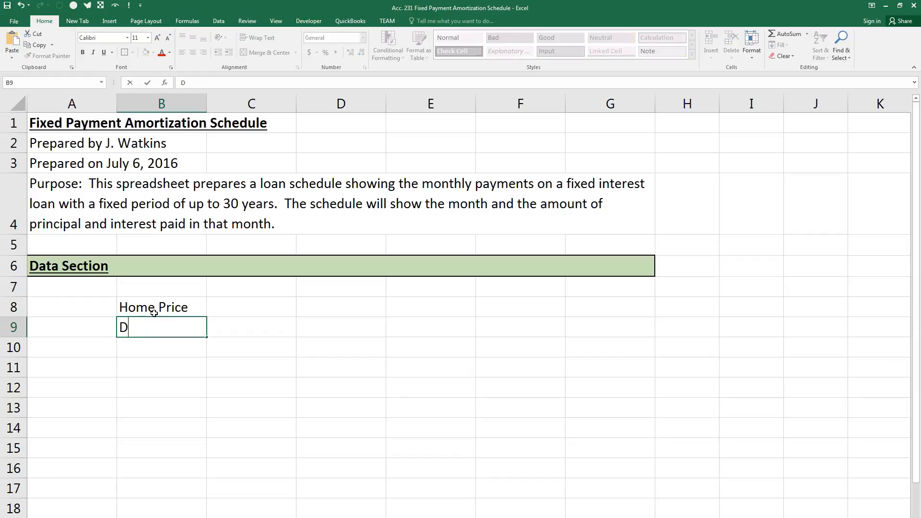
text(own Payme)
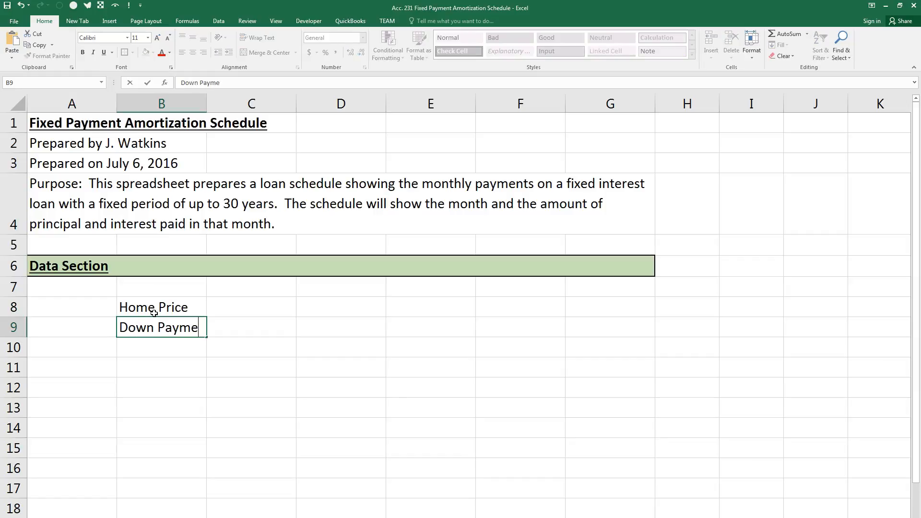
text(nt Percentage)
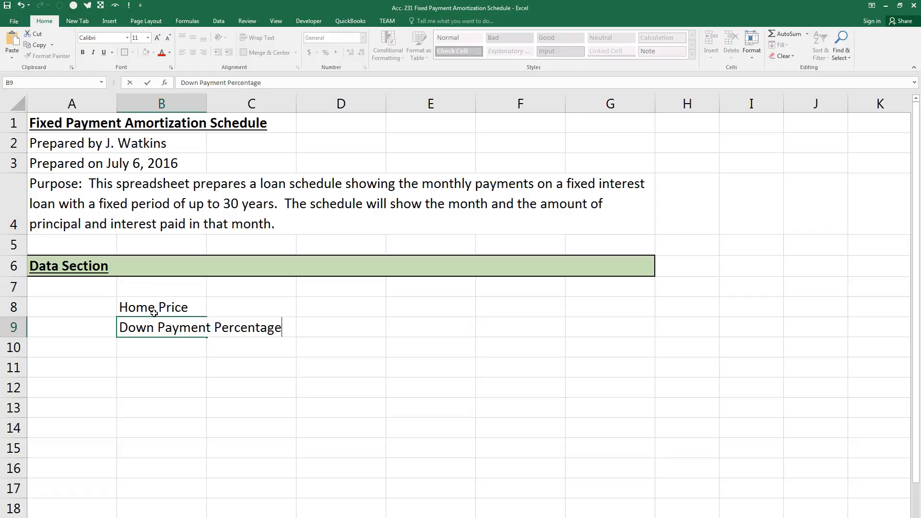
key(Return)
text(Down Payment )
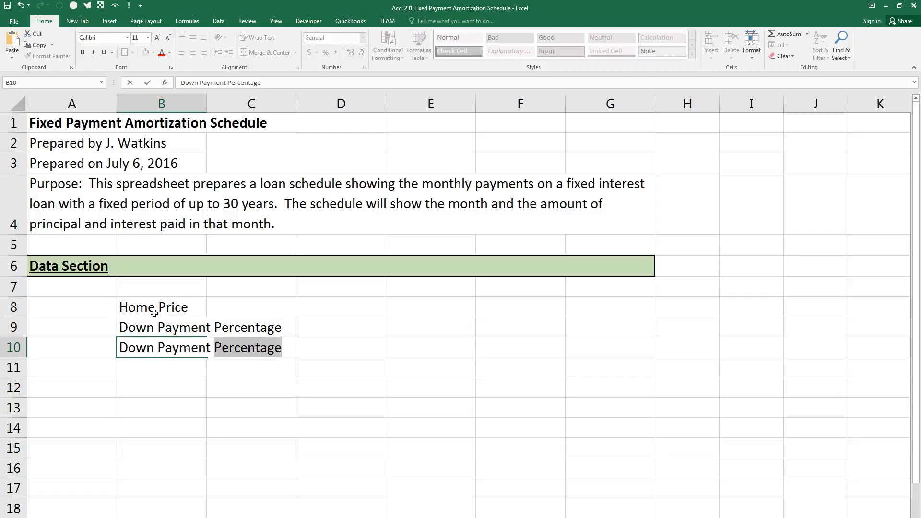
text(Amount)
key(Return)
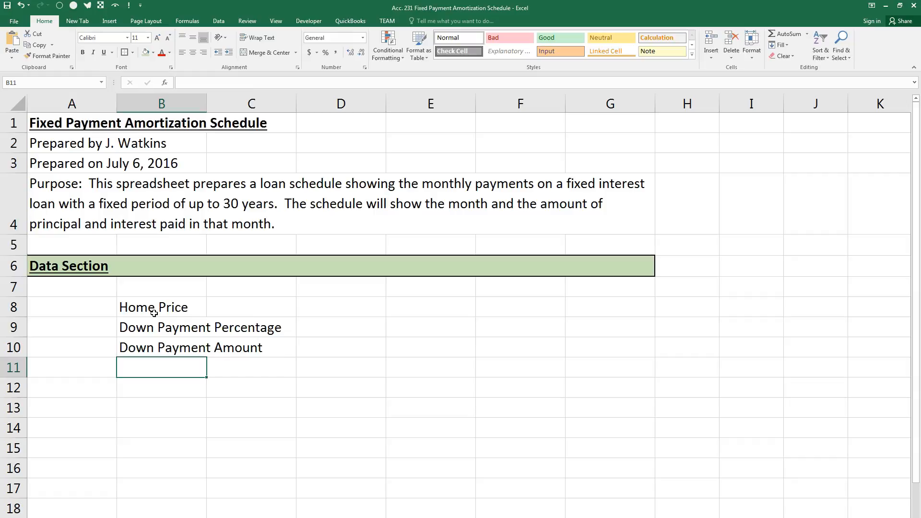
Step: Enter the labels "Amount Financed" in B11 and "Interest Rate" in B12
text(Amount Financed)
key(Return)
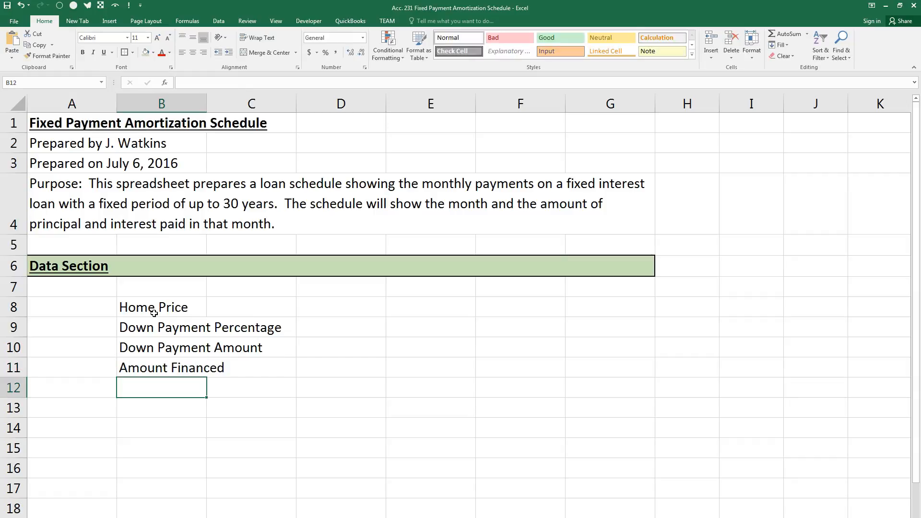
text(Interest Rate)
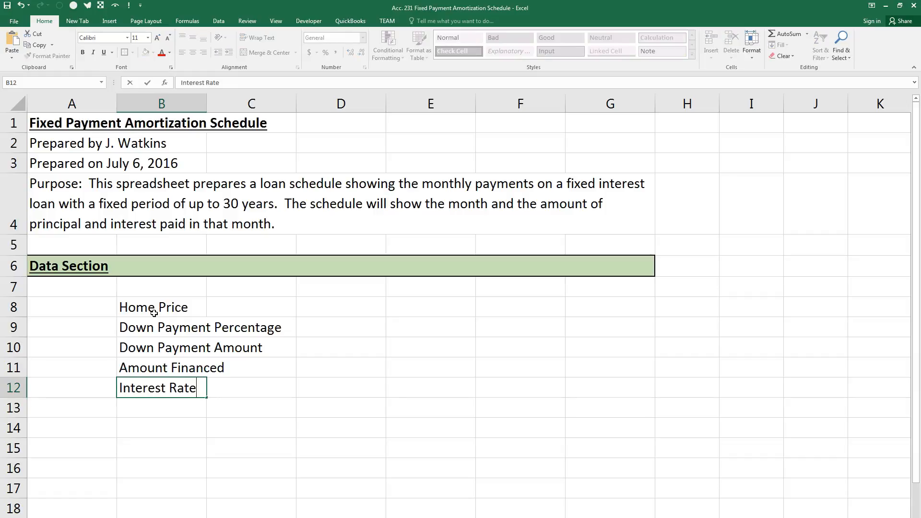
key(Return)
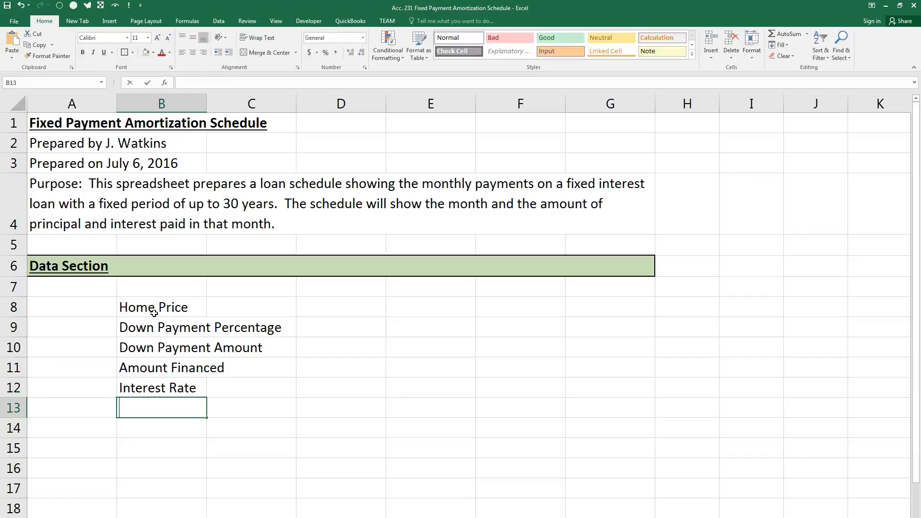
Step: Enter the labels "Loan Period in Years" in B13 and "Monthly Payment" in B14
text(Loan Period in Years)
key(Return)
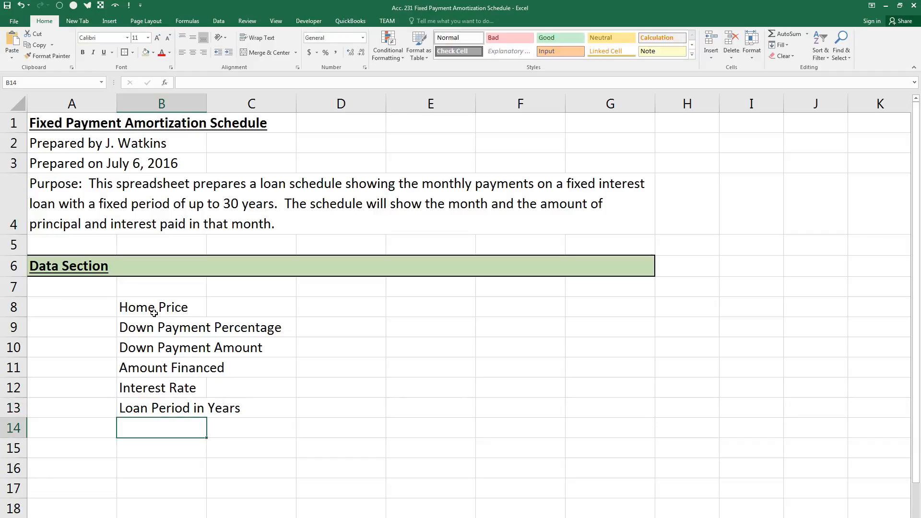
text(Monthly Pa)
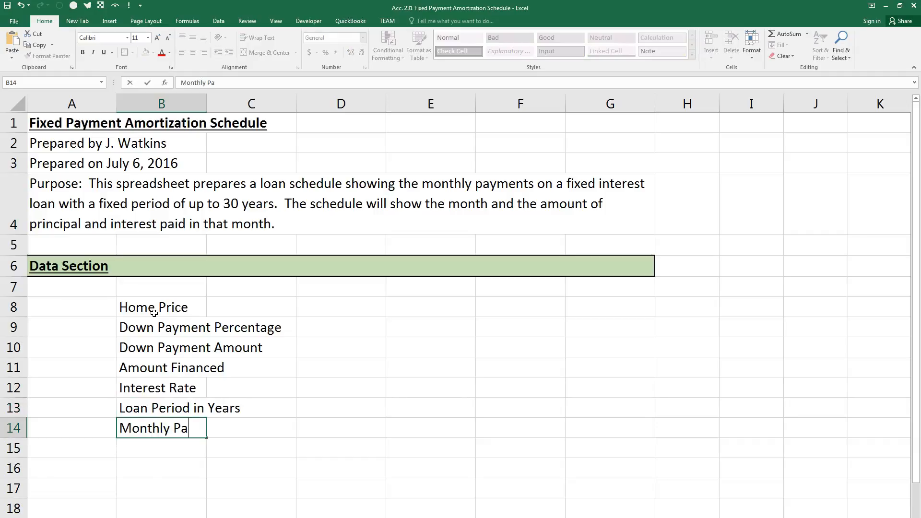
text(yment)
click(169, 466)
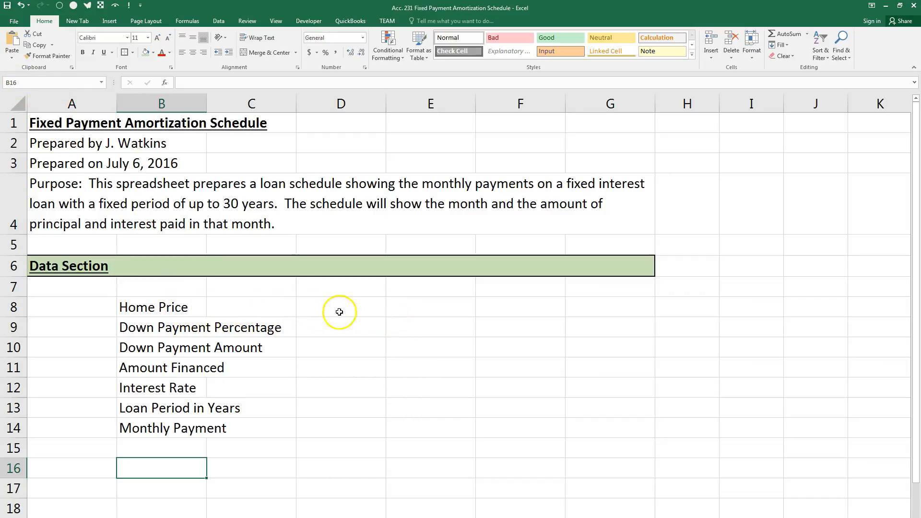
Step: Name cell E8 Home_Price and enter 250000 in it
click(426, 313)
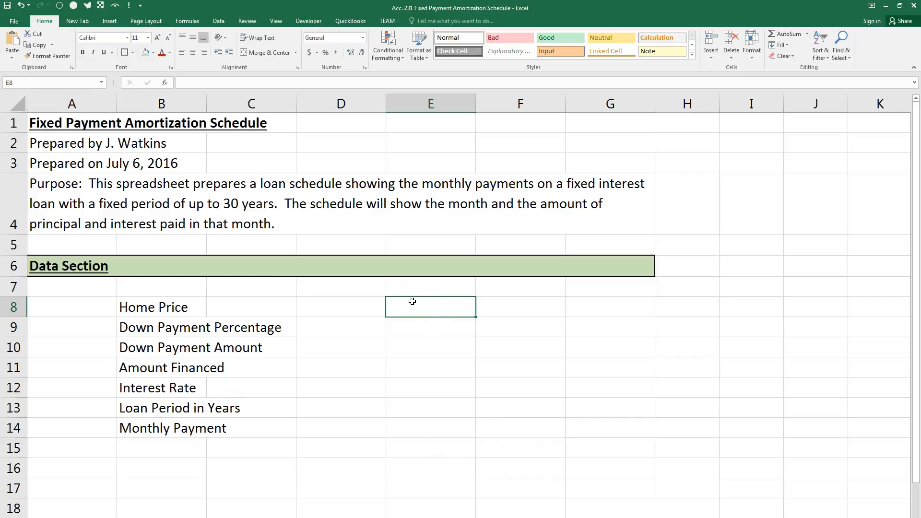
click(10, 82)
text(Home_Price)
key(Return)
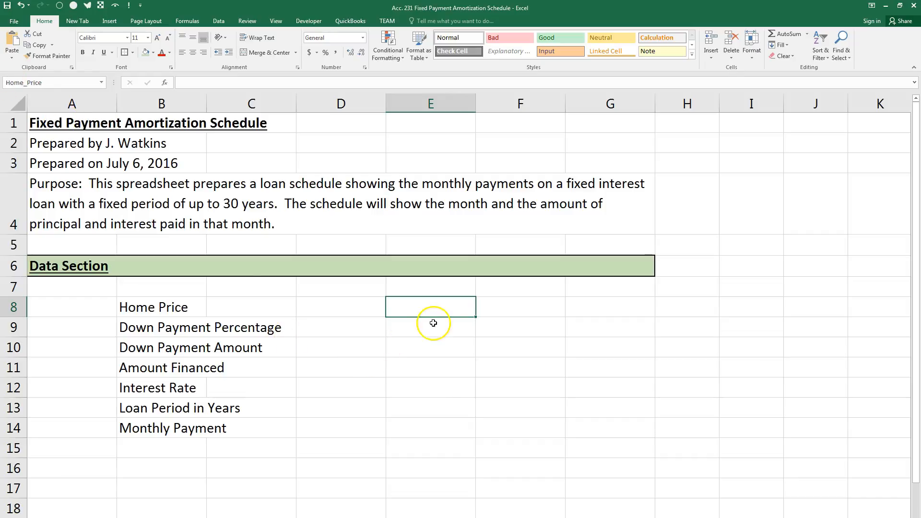
text(250000)
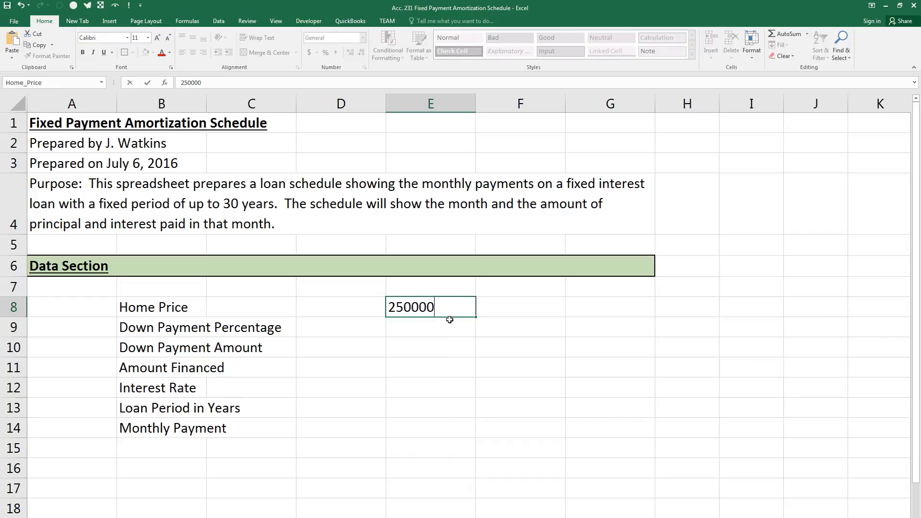
key(Return)
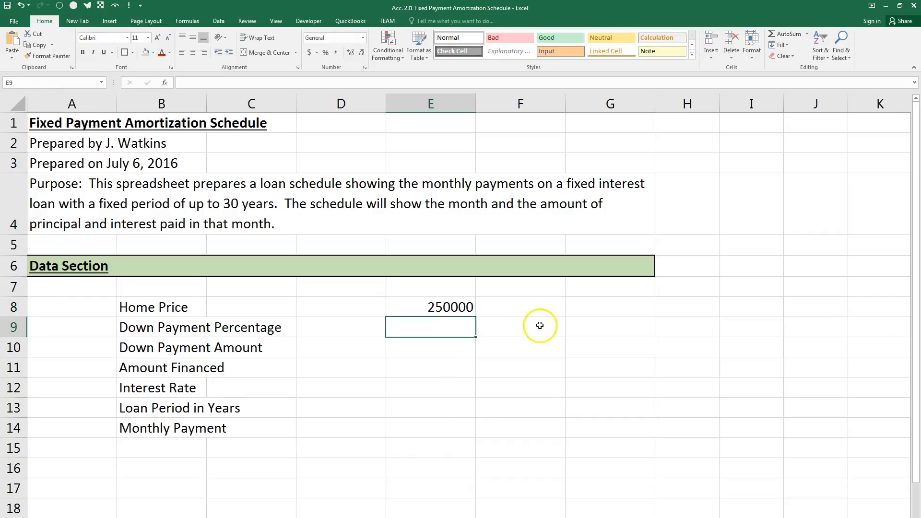
Step: Enter the formula =Home_Price in F10 to reference the home price cell by its name
click(519, 351)
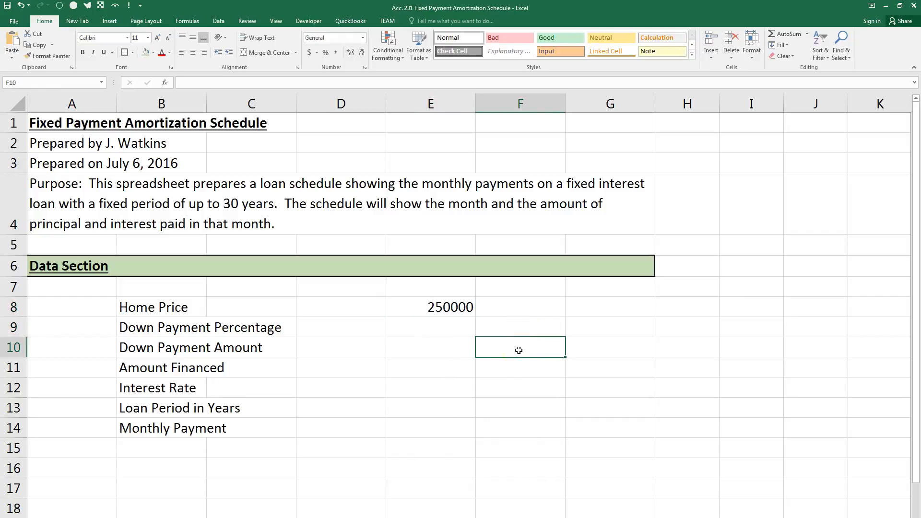
text(=h)
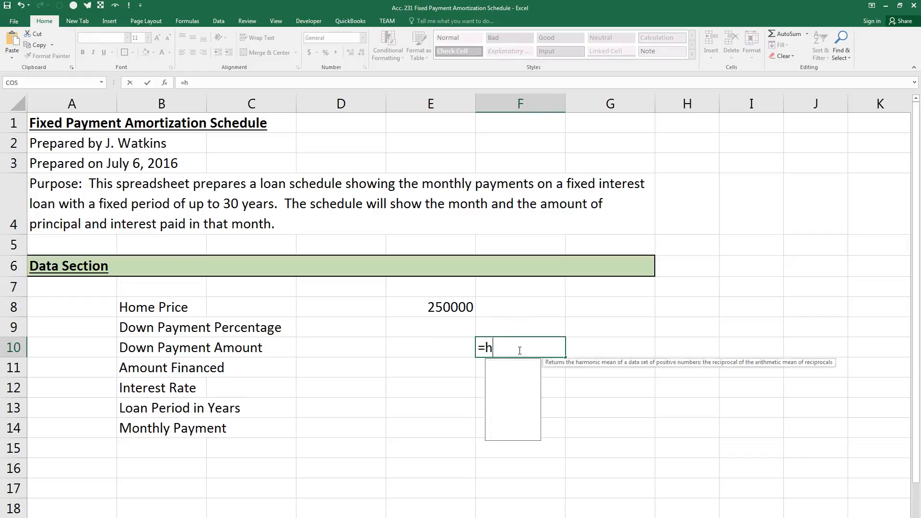
text(ome_)
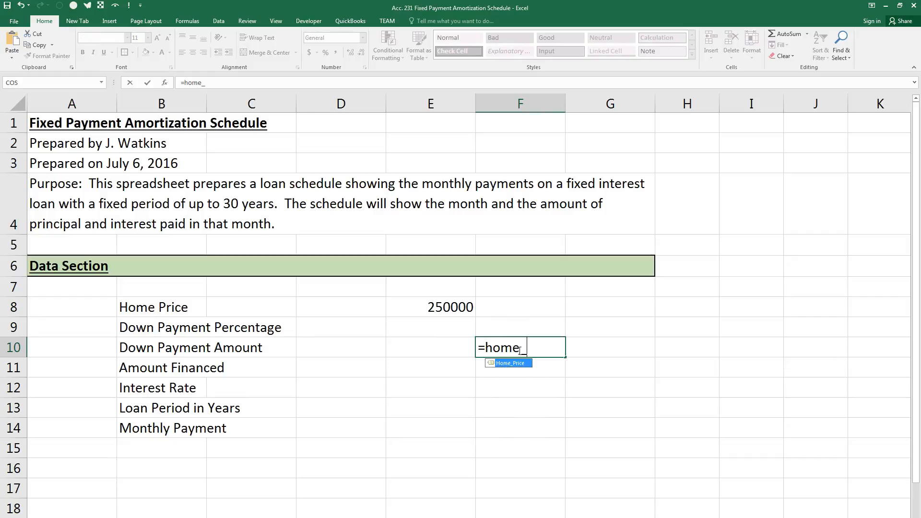
text(price)
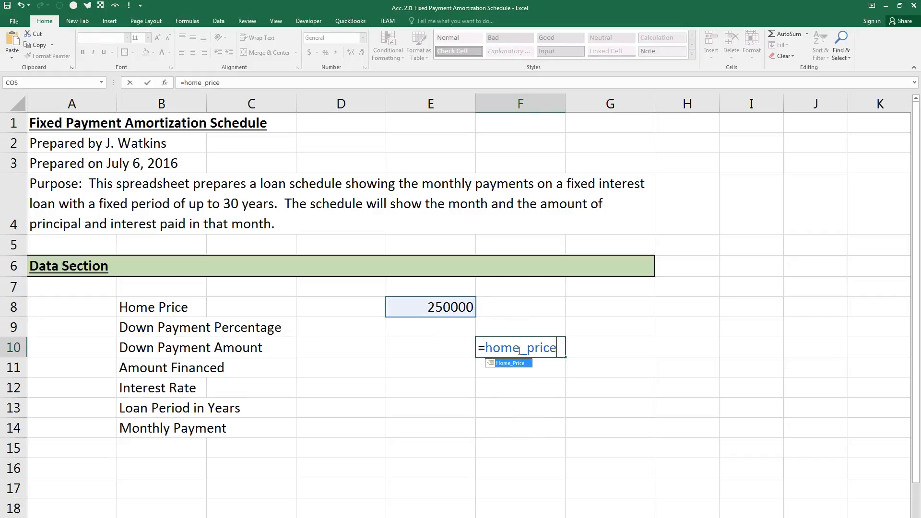
key(Return)
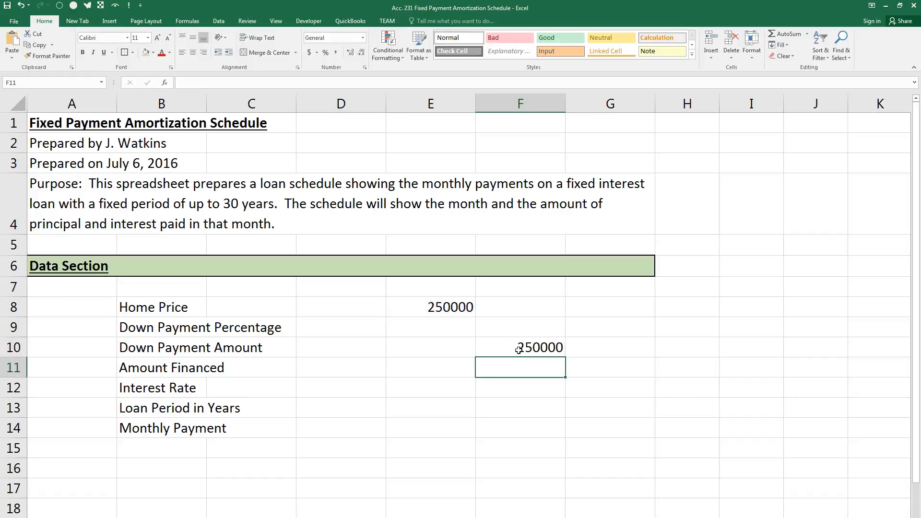
click(519, 349)
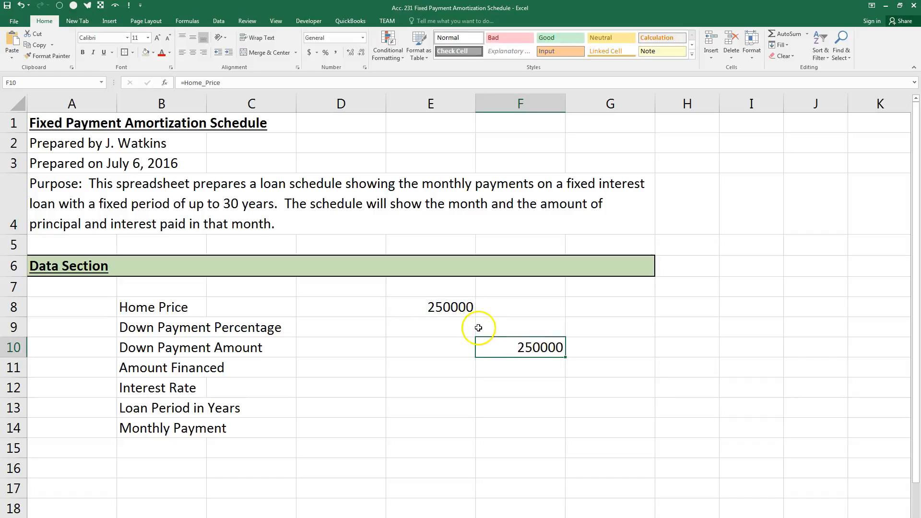
click(505, 353)
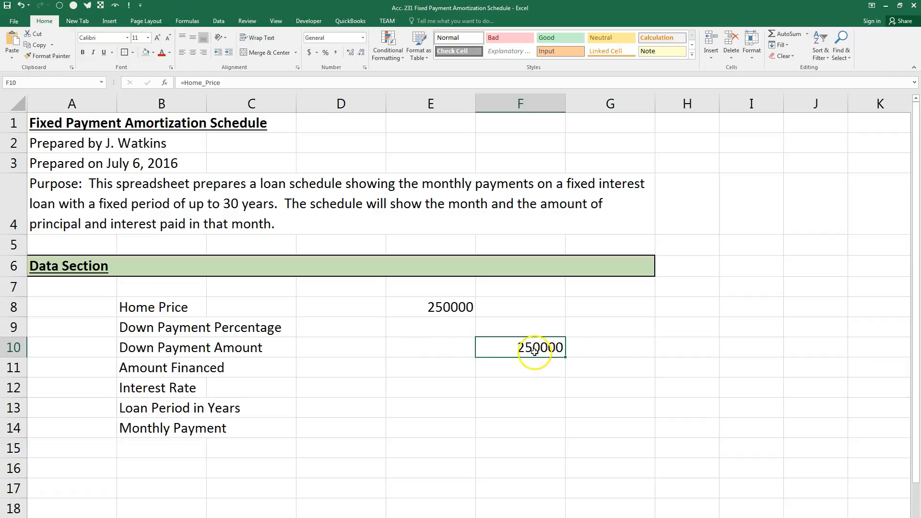
Step: Clear the test formula from F10 and the home price value from E8
click(527, 381)
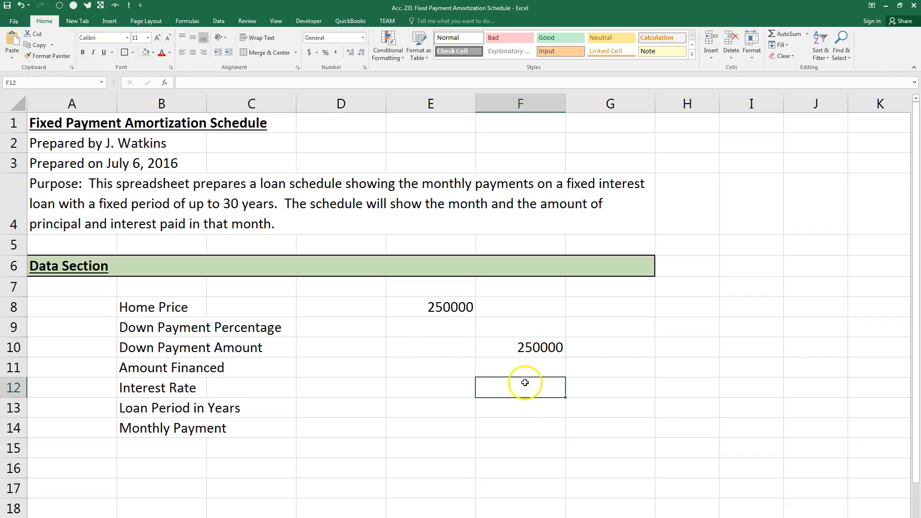
click(531, 346)
key(F2)
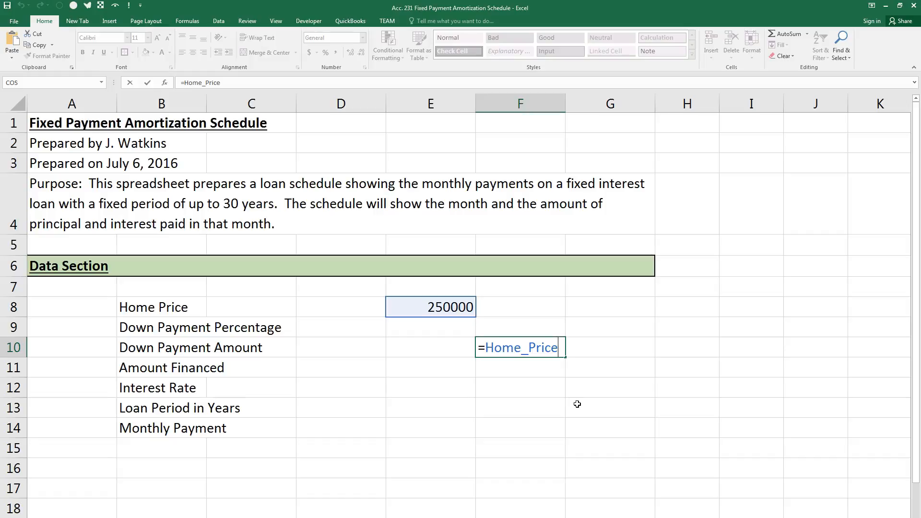
key(BackSpace)
key(BackSpace)
key(BackSpace)
key(BackSpace)
key(BackSpace)
key(BackSpace)
key(BackSpace)
key(BackSpace)
key(BackSpace)
key(BackSpace)
key(BackSpace)
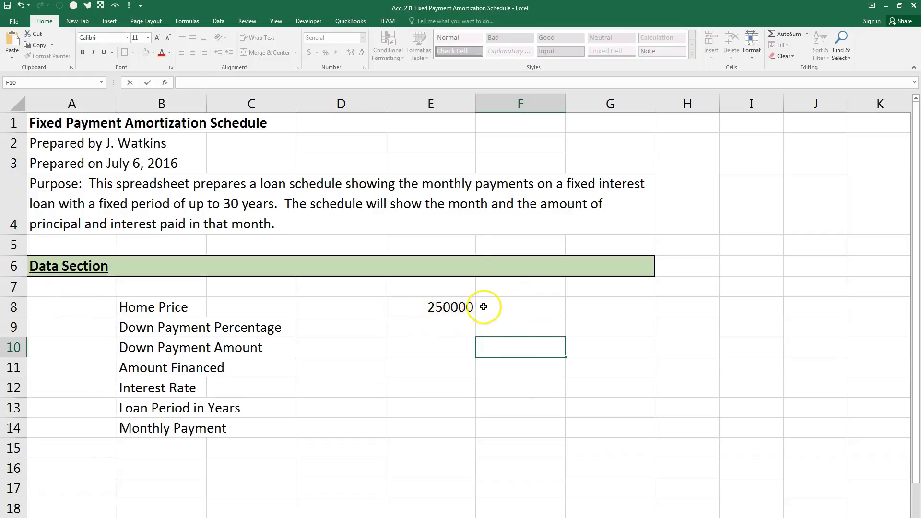
click(461, 307)
key(BackSpace)
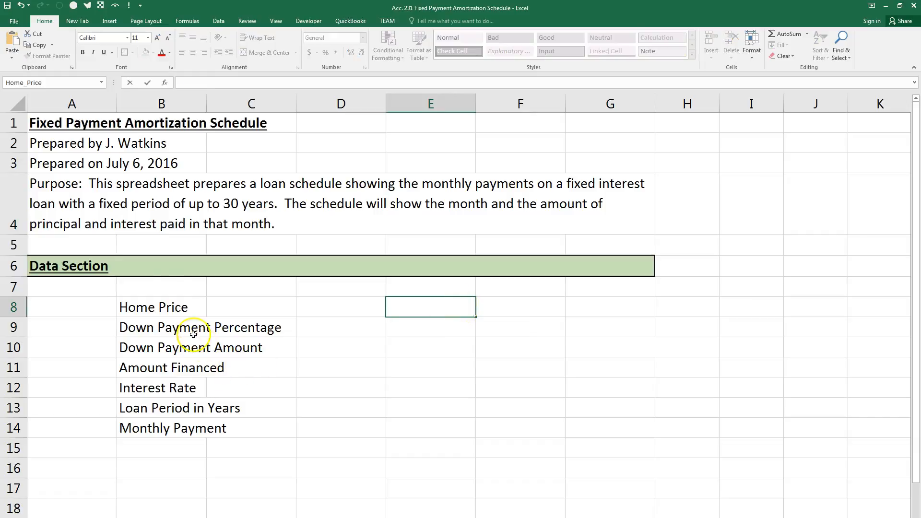
Step: Create names for C8:C14 from the labels in the left column of B8:C14, replacing the existing Home_Price definition
click(153, 307)
drag(152, 307, 150, 424)
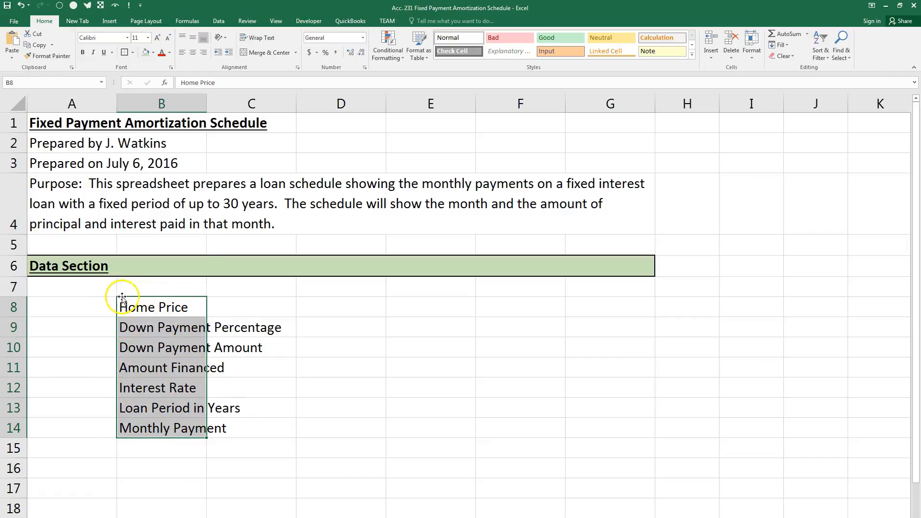
drag(149, 310, 226, 423)
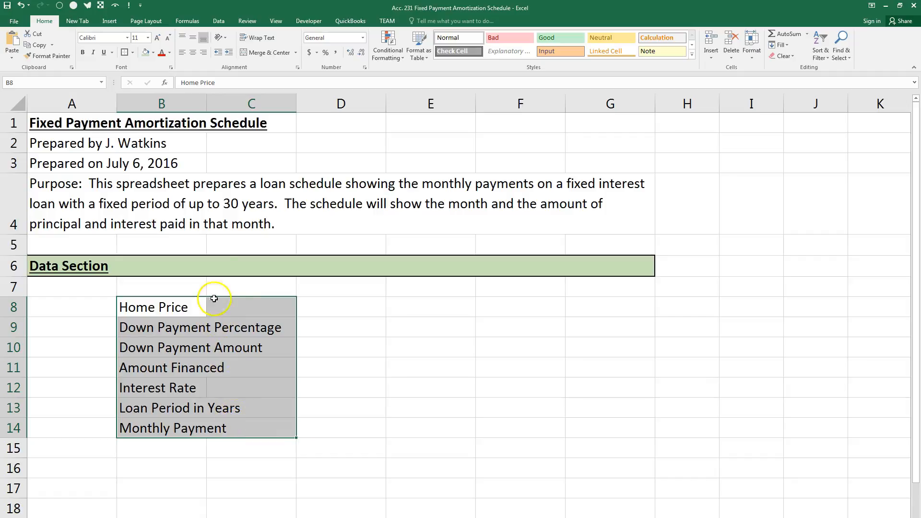
click(188, 22)
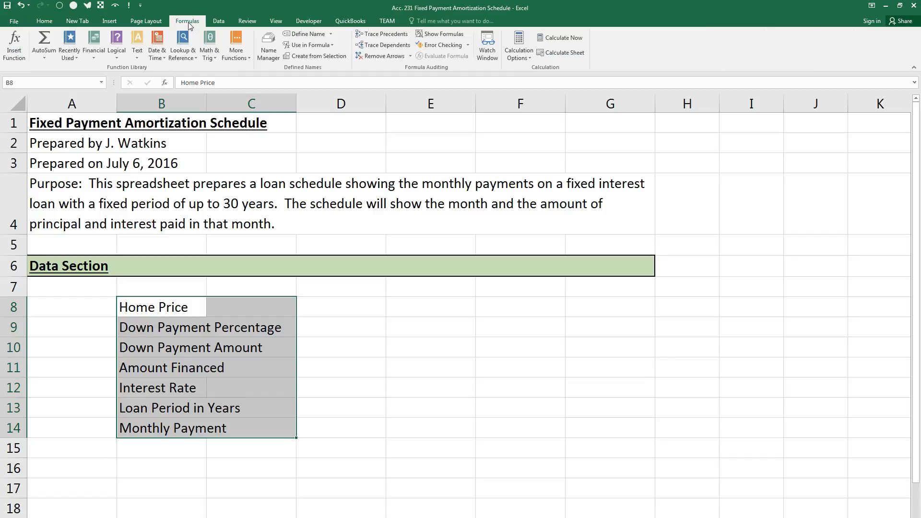
click(309, 57)
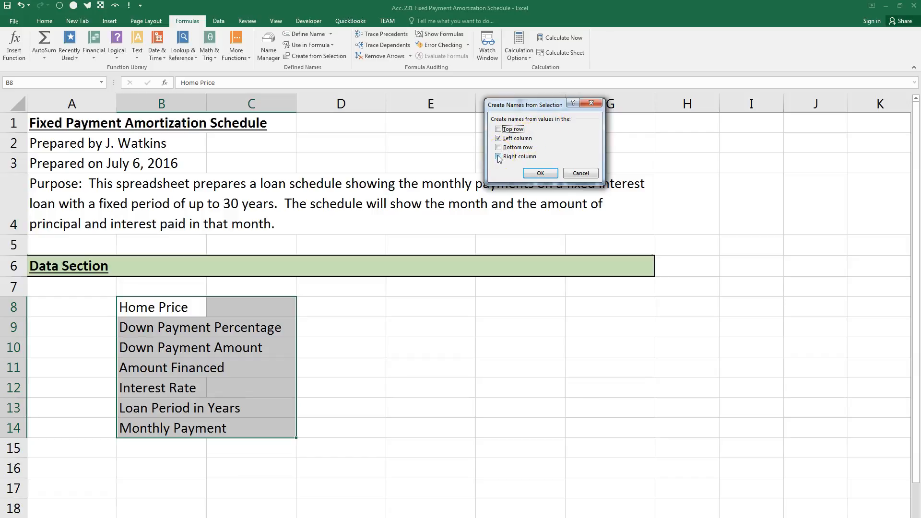
click(540, 175)
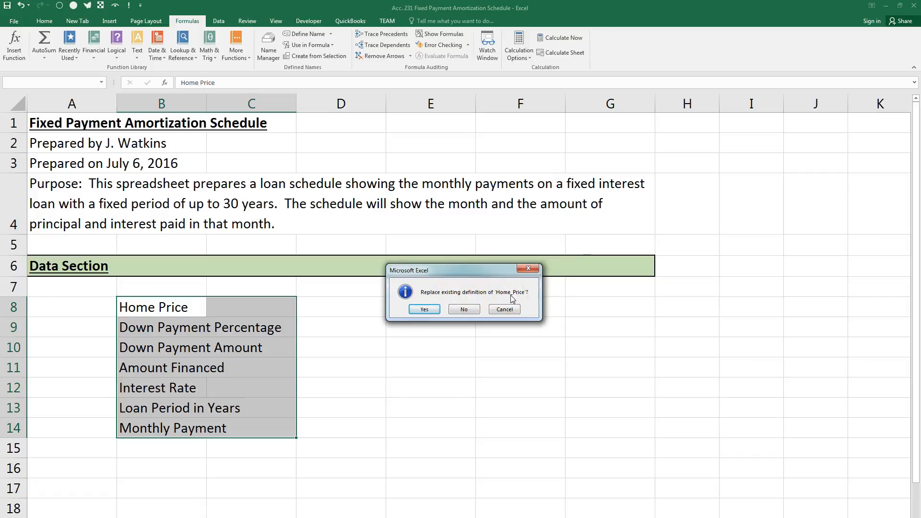
click(424, 309)
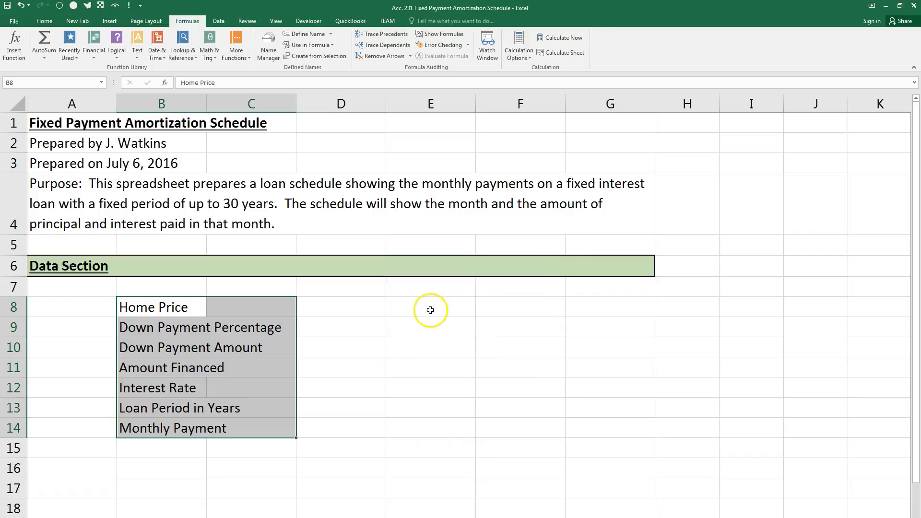
Step: Check the names assigned to cells C8 through C14 against the labels in column B
click(430, 310)
click(251, 311)
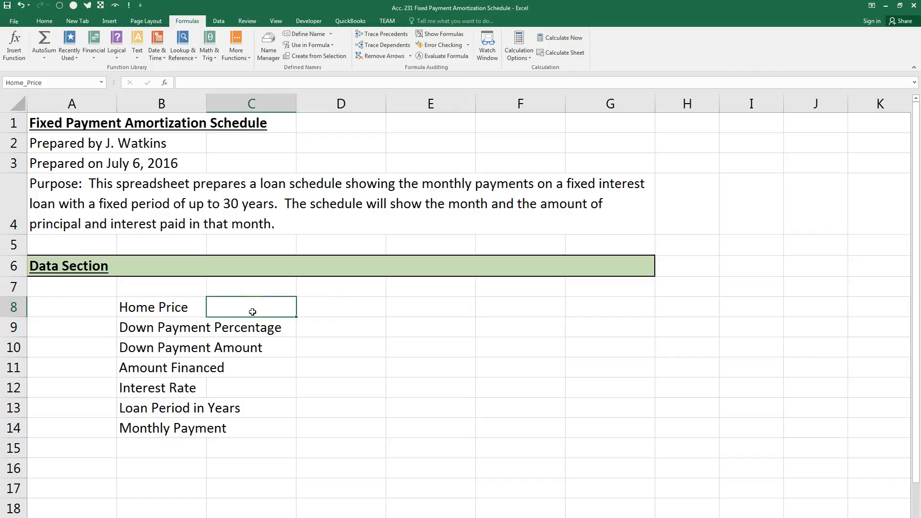
click(163, 306)
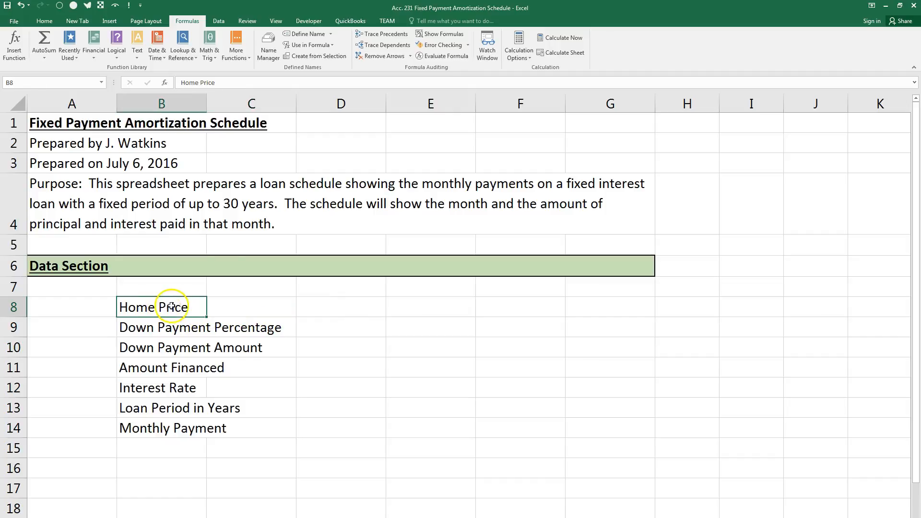
click(232, 305)
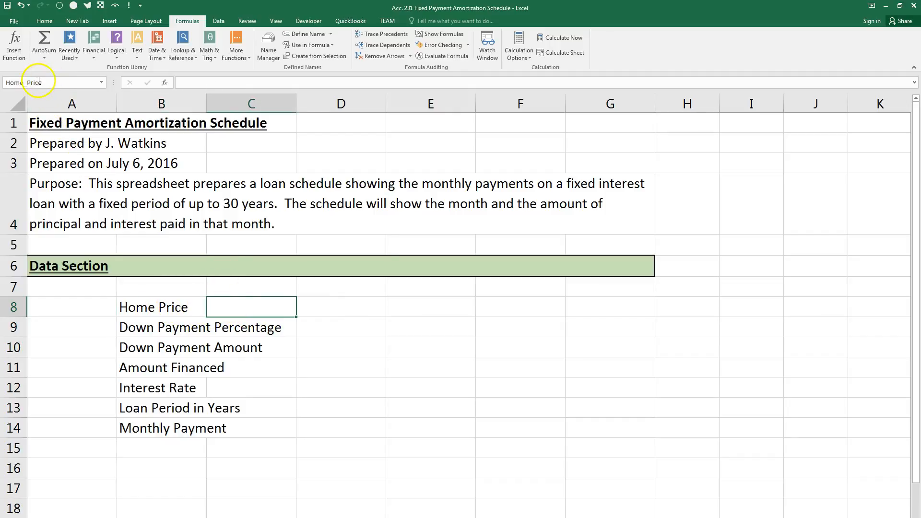
click(239, 334)
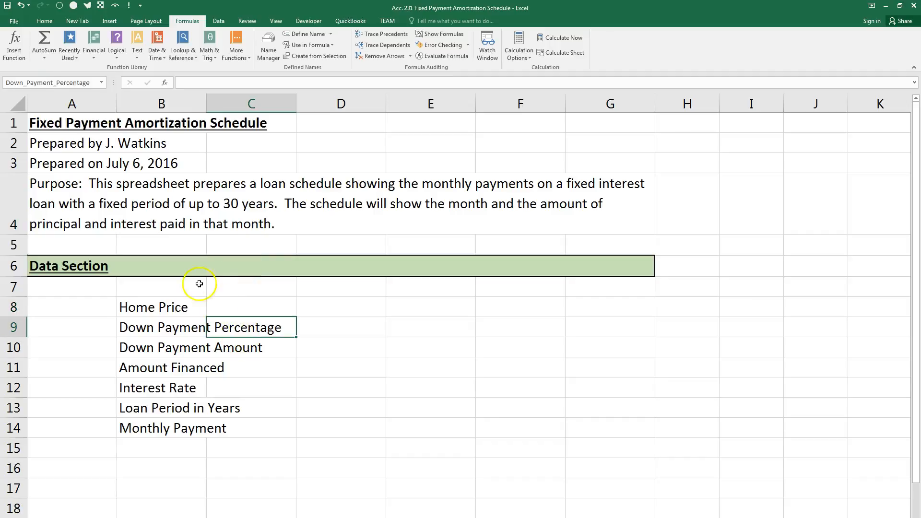
click(258, 358)
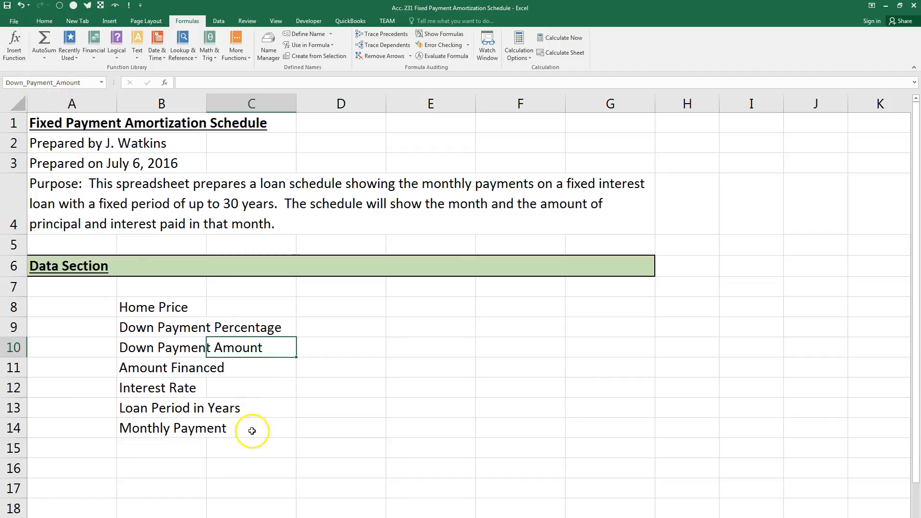
click(249, 367)
click(249, 391)
click(243, 409)
click(234, 430)
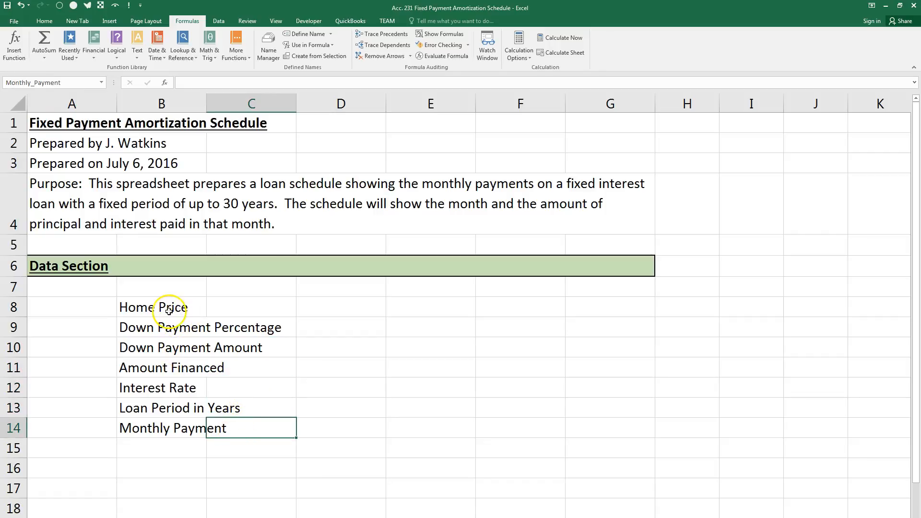
Step: Move the named cells C8:C14 to E8:E14, clear of the long labels in column B
click(261, 308)
drag(261, 308, 250, 425)
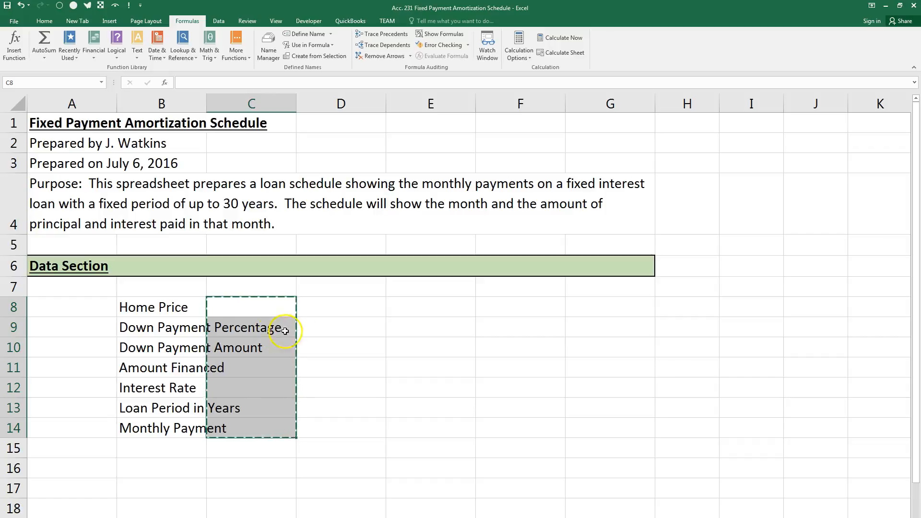
click(420, 308)
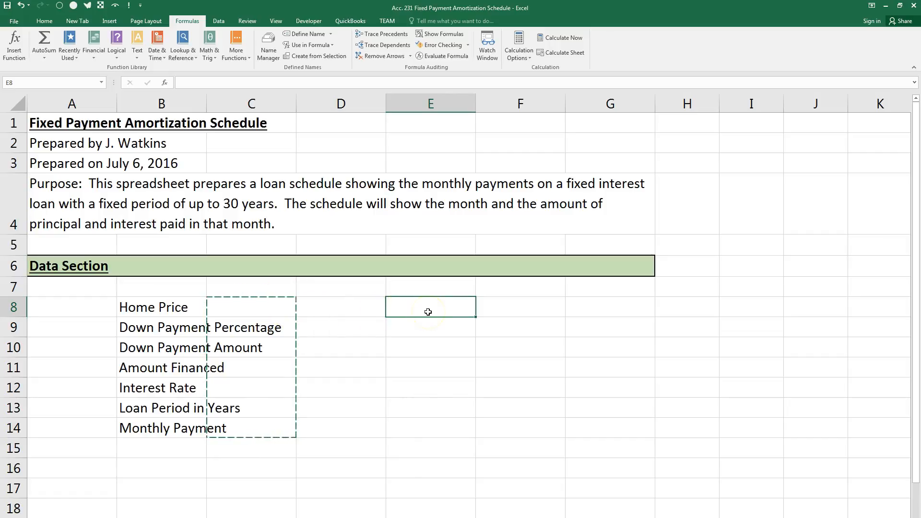
drag(428, 312, 414, 436)
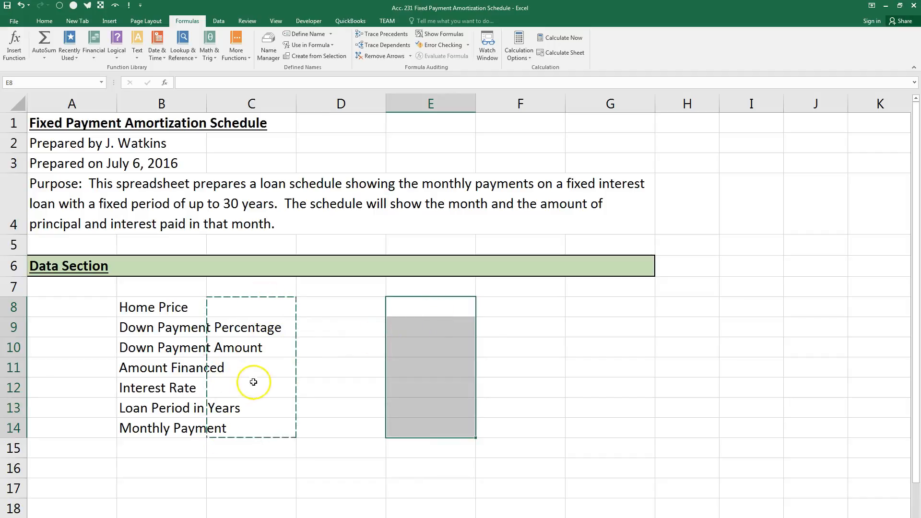
click(439, 308)
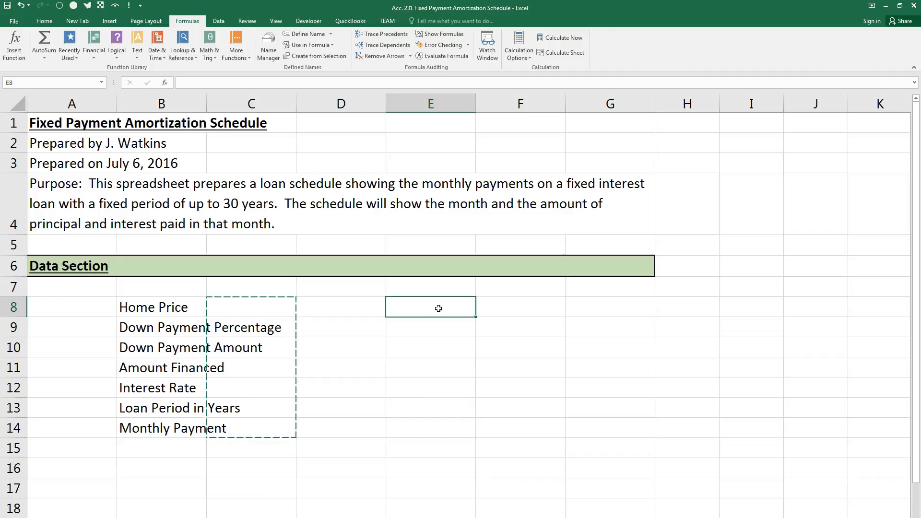
key(Return)
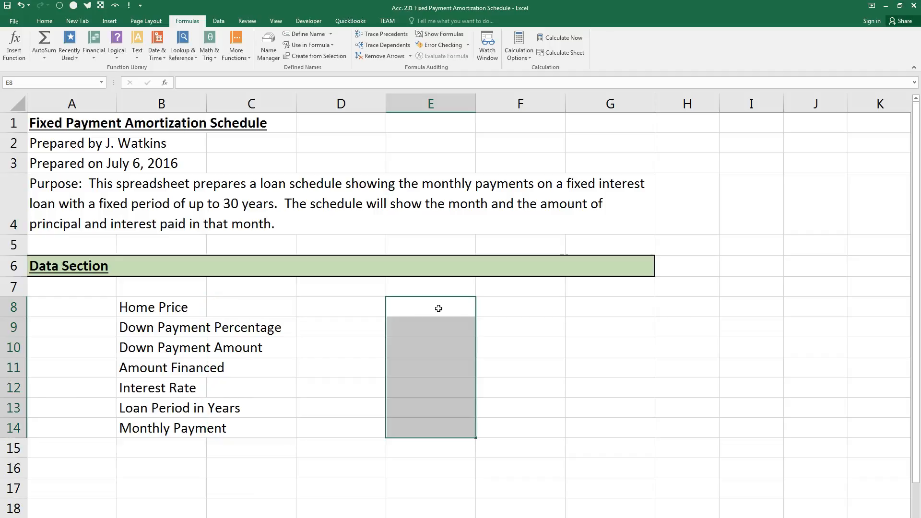
Step: Check the names of C8 and E8, and review the full names and cell references in the Name Manager
click(255, 310)
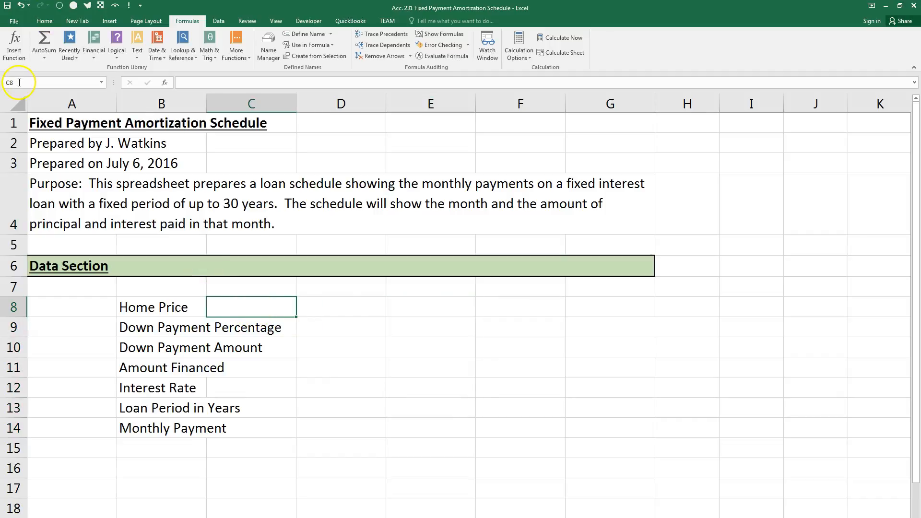
click(446, 312)
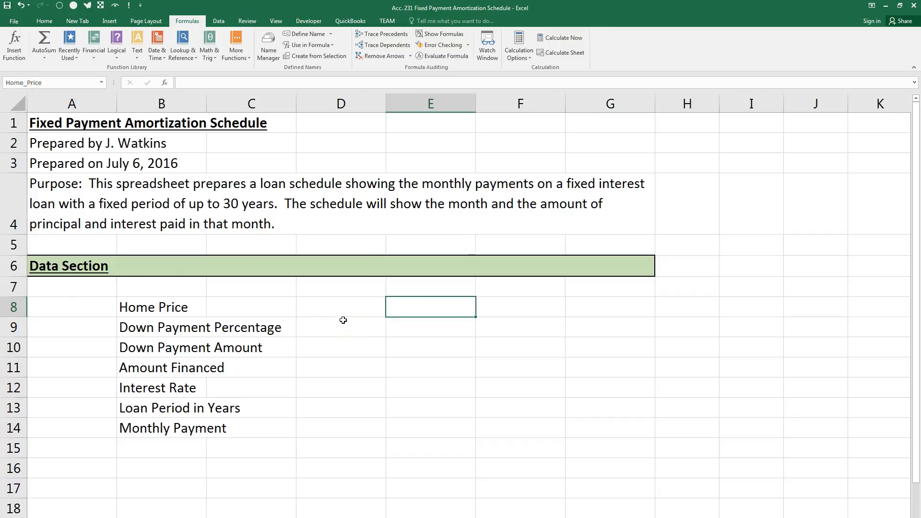
click(269, 51)
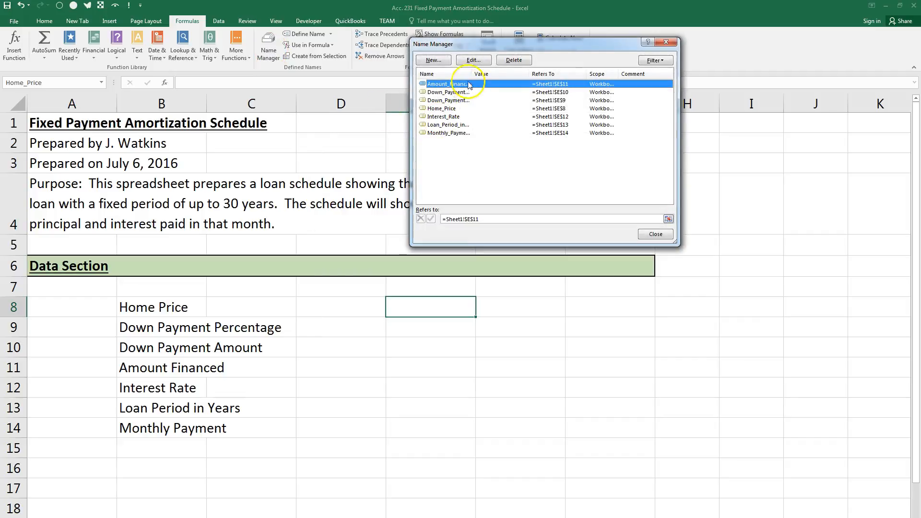
drag(470, 74, 502, 74)
drag(560, 75, 539, 76)
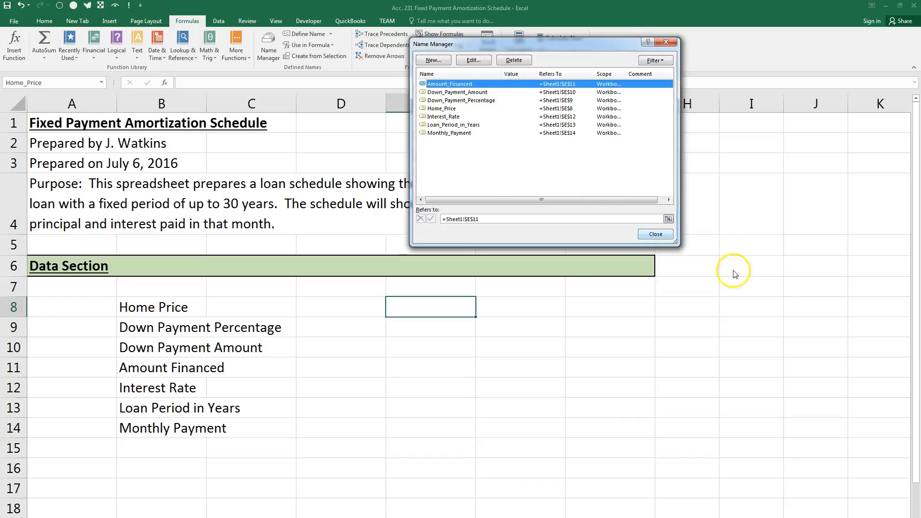
click(654, 235)
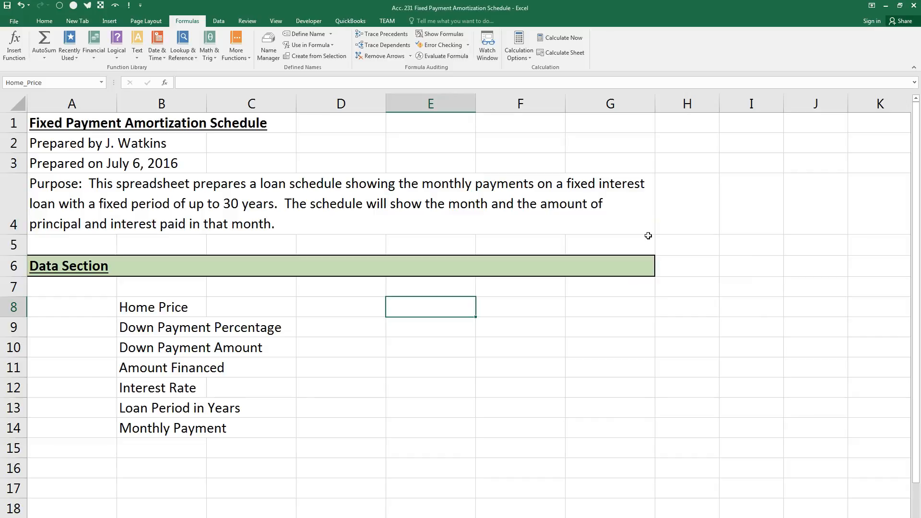
Step: Enter 750000 as the home price in E8 and .25 as the down payment percentage in E9
text(750000)
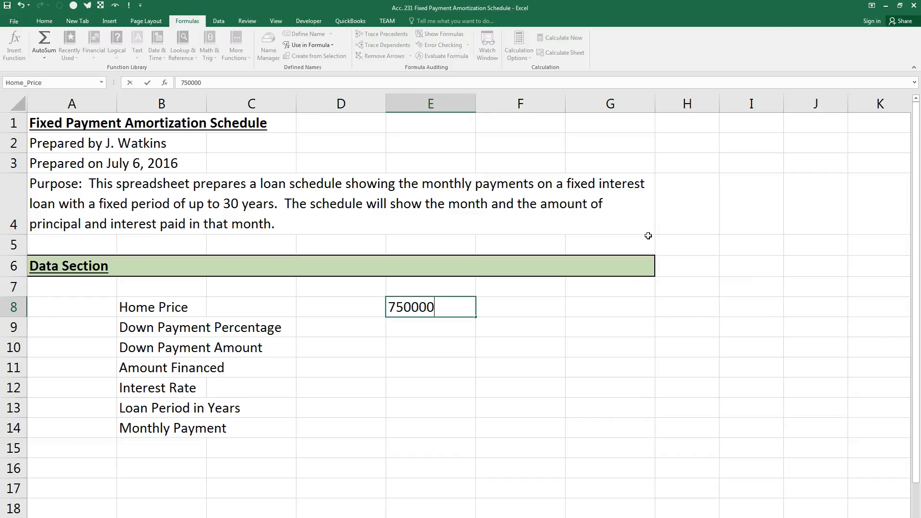
key(Return)
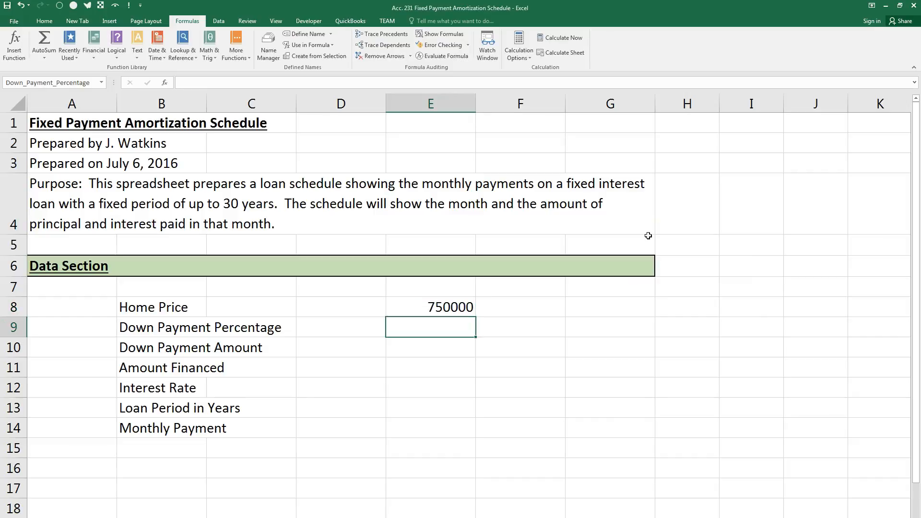
text(.25)
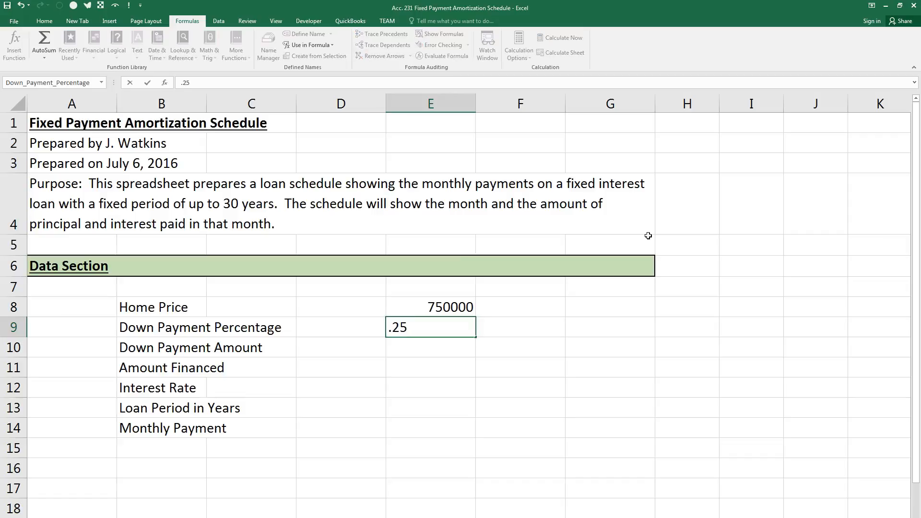
key(Return)
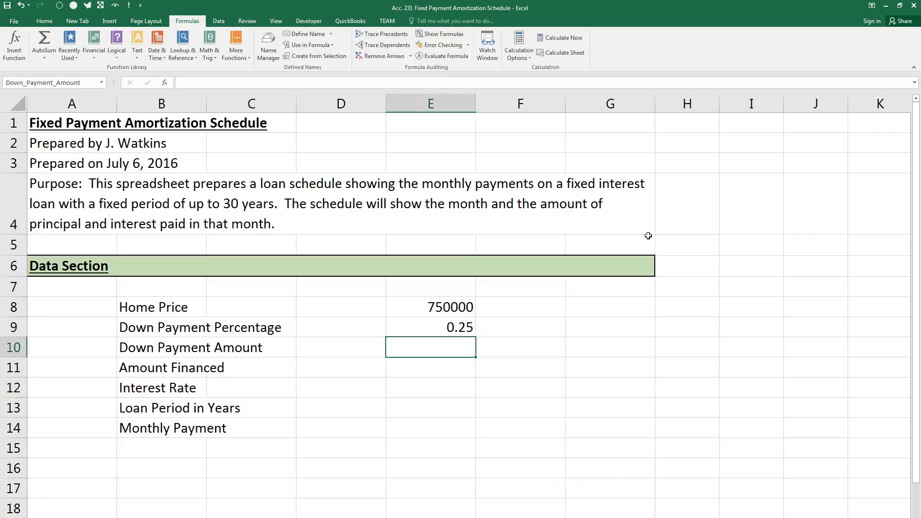
Step: Enter .0425 as the interest rate in E12 and 30 as the loan period in years in E13
key(Down)
key(Down)
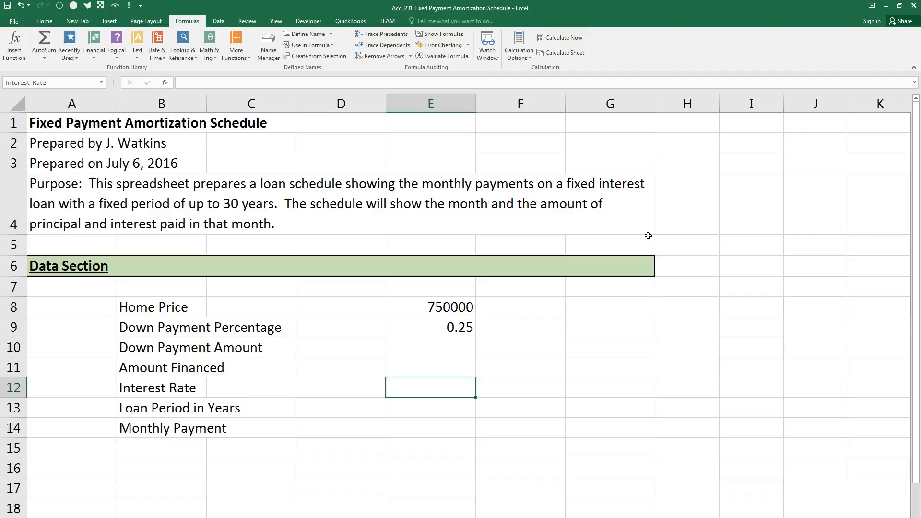
text(.0425)
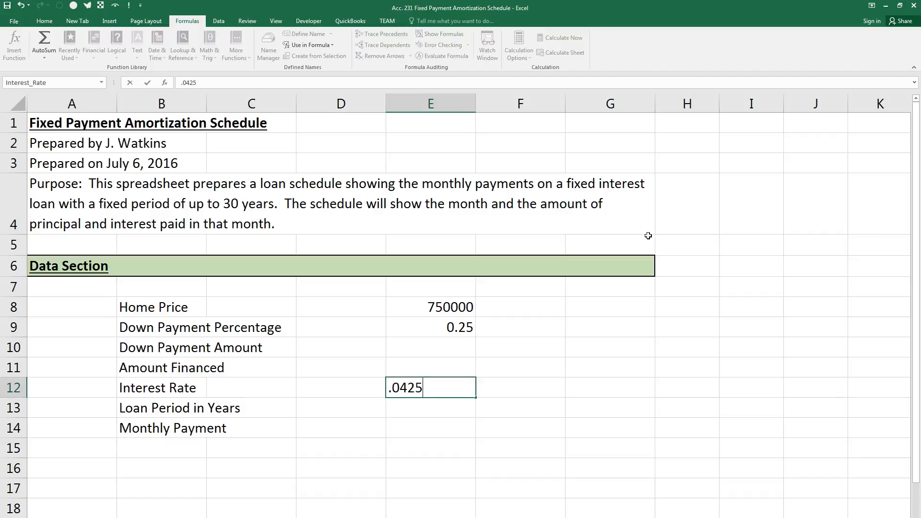
key(Return)
text(30)
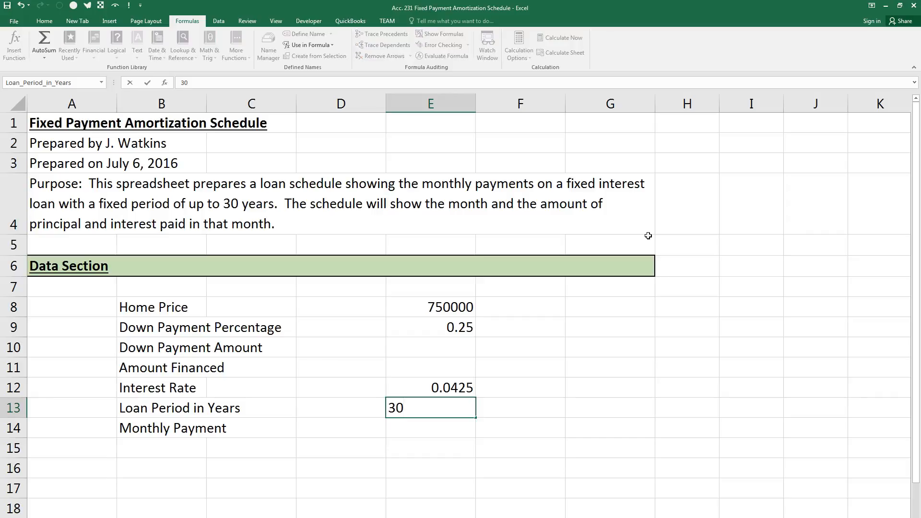
key(Return)
Step: Compare the entered loan inputs with the data given in the Acc 231 Test One sample document in Word
drag(920, 4, 577, 53)
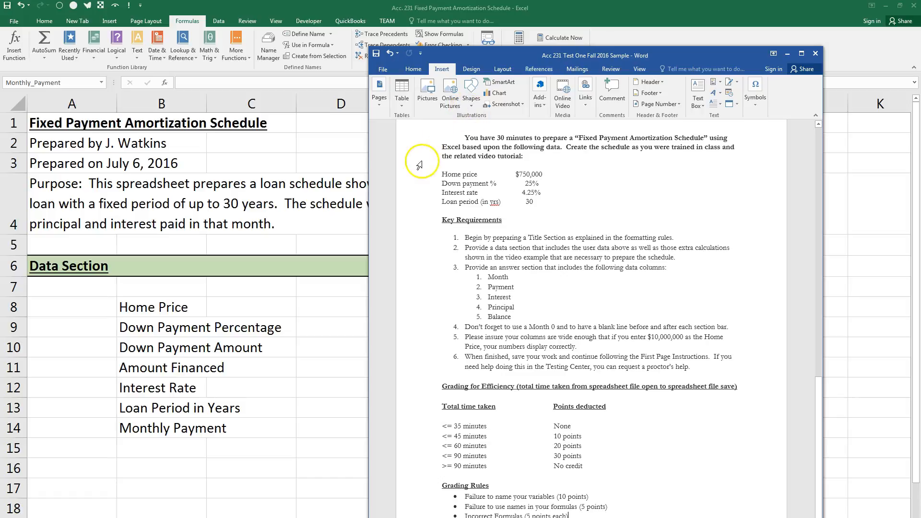
drag(432, 174, 534, 205)
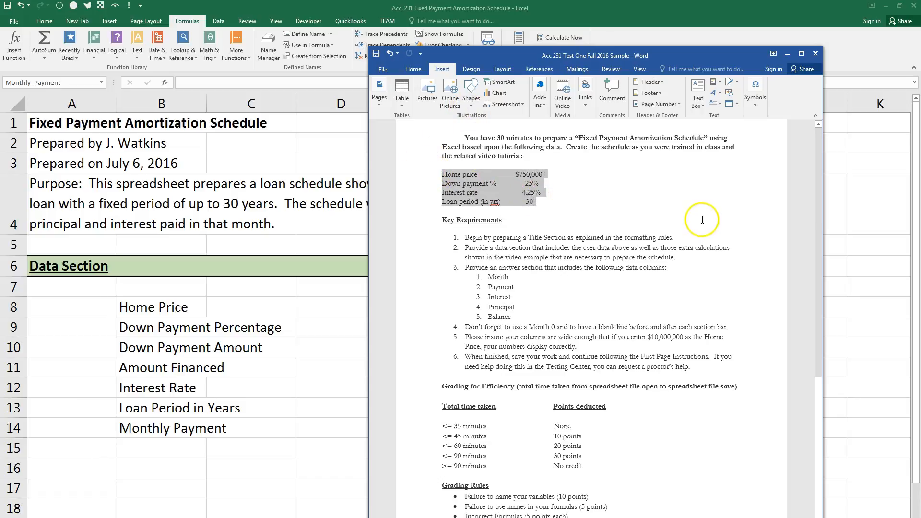
drag(566, 54, 920, 53)
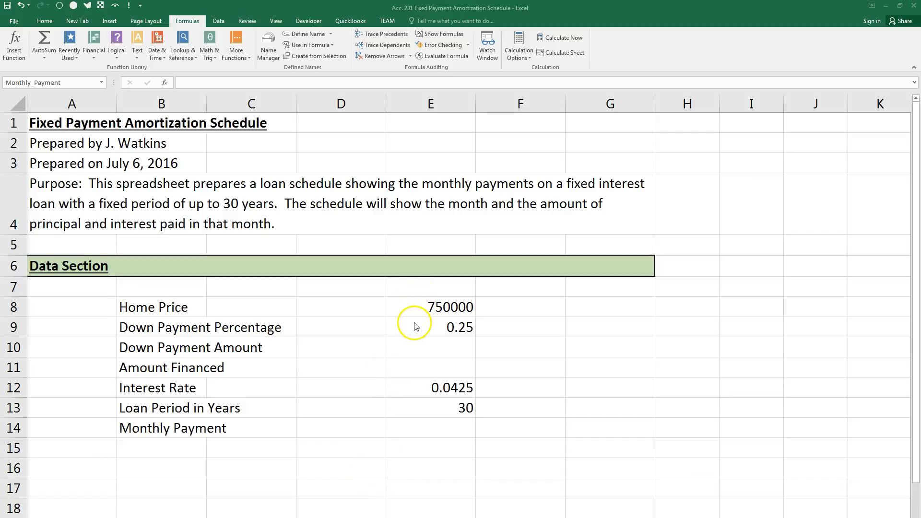
Step: Fill the user input cells E8:E9 and E12:E13 with the same light green as the Data Section bar
double_click(430, 307)
drag(429, 308, 422, 328)
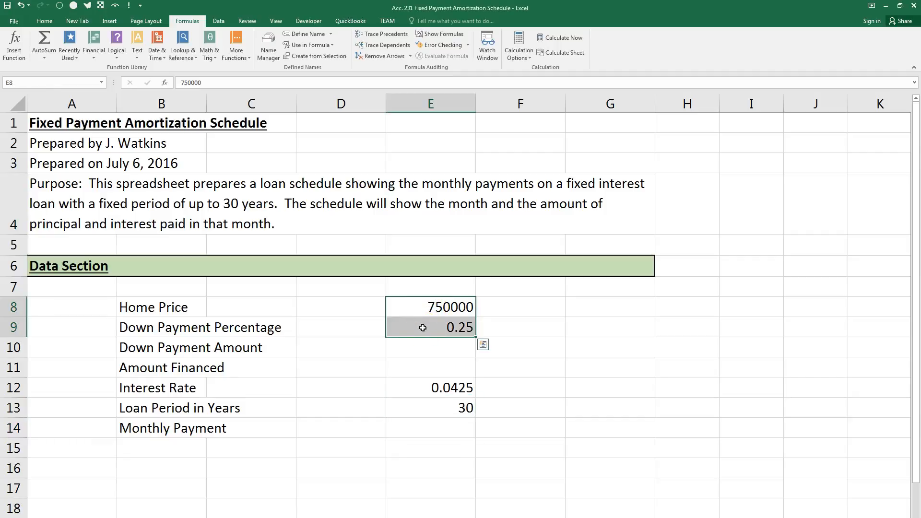
click(43, 21)
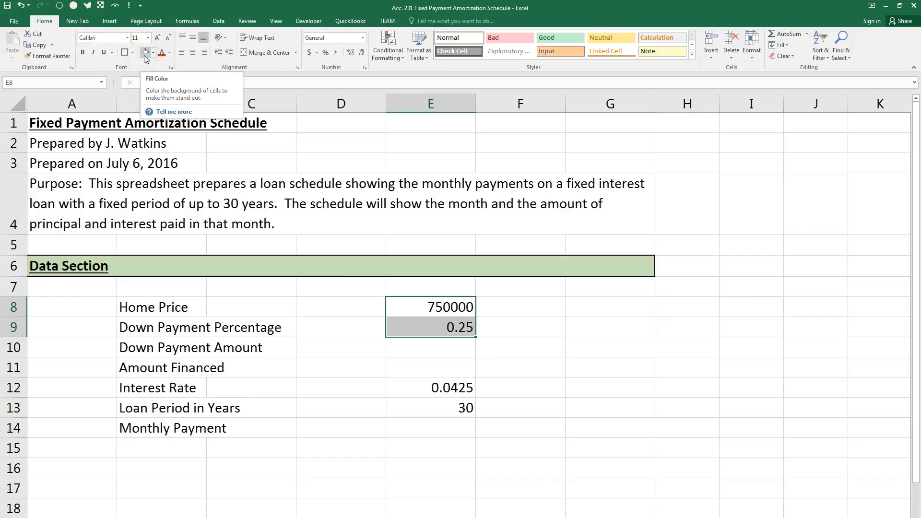
click(146, 53)
click(407, 389)
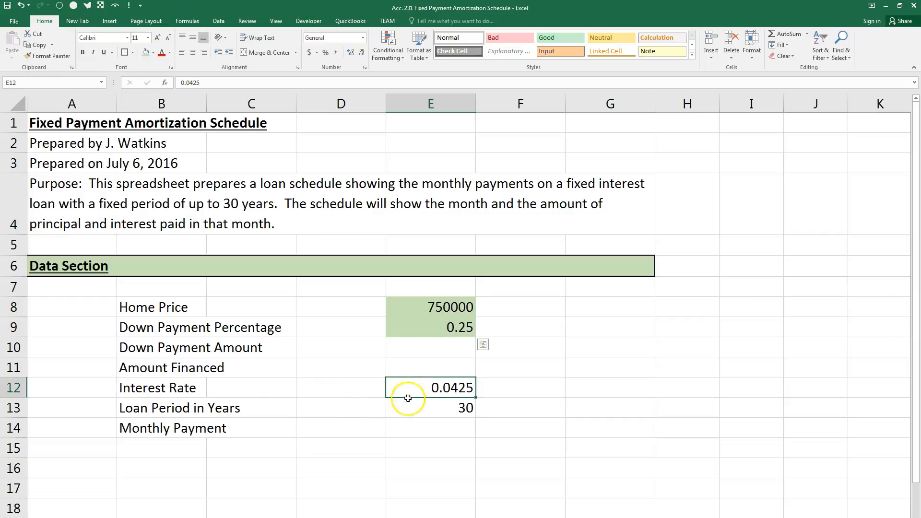
drag(407, 398, 406, 408)
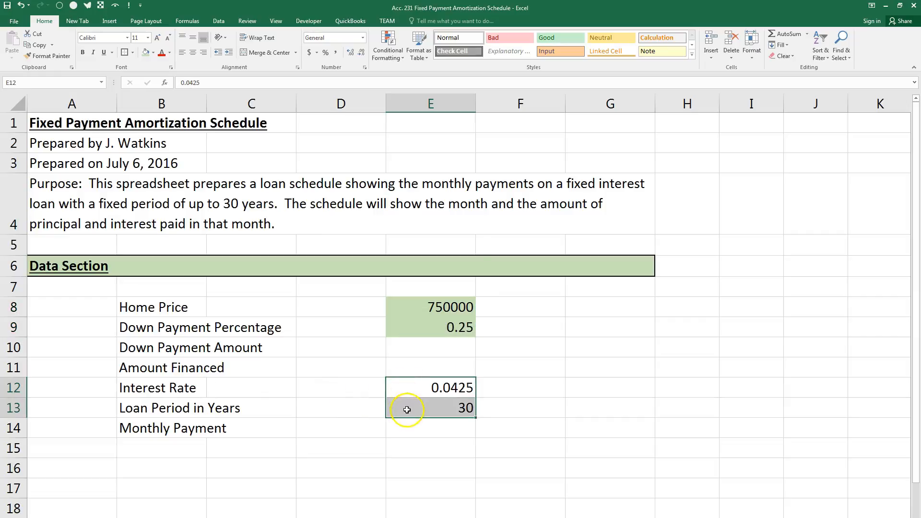
click(146, 53)
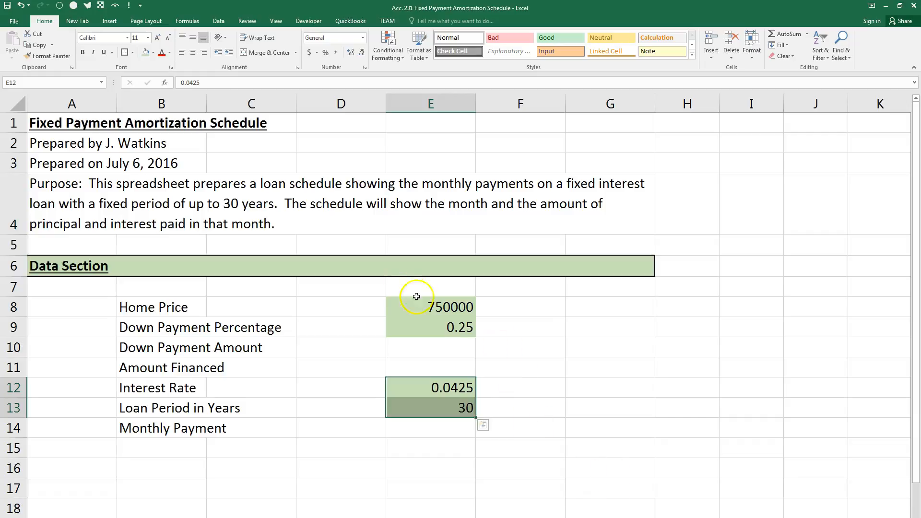
Step: Center the contents of cells E8:E14 horizontally
drag(434, 307, 405, 433)
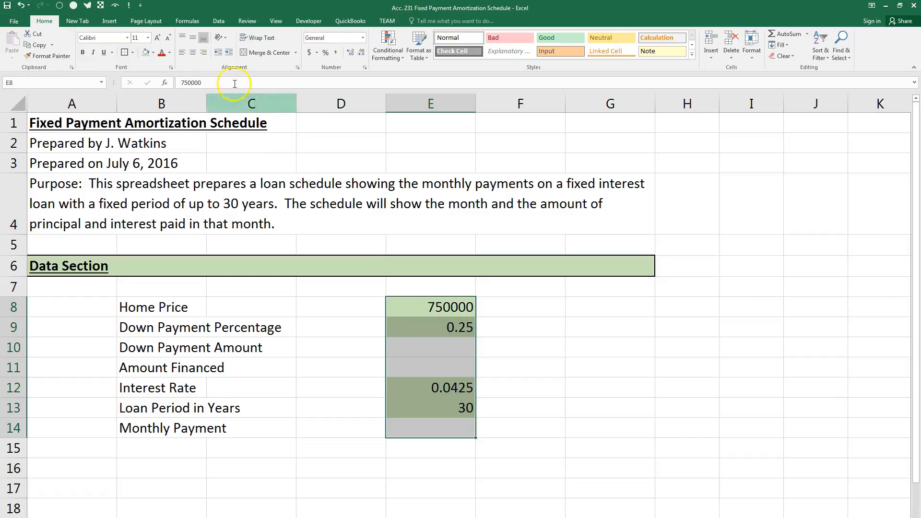
click(193, 54)
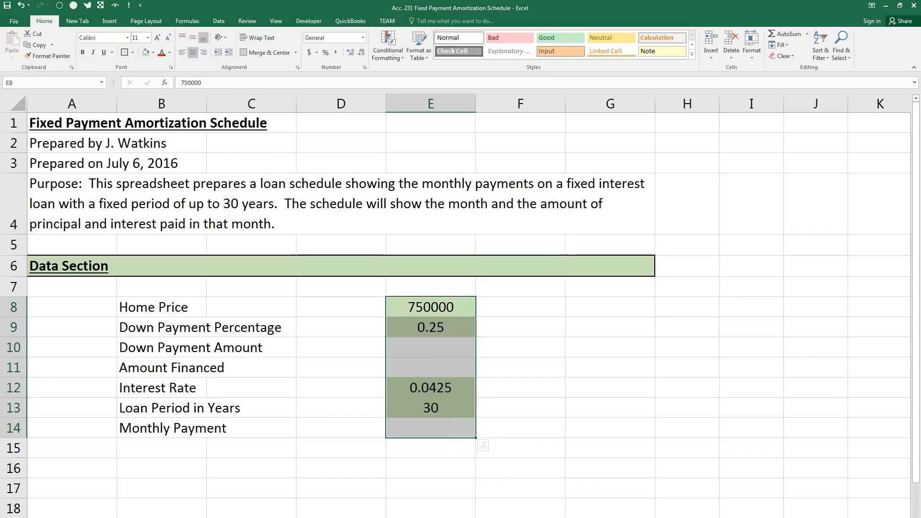
click(492, 469)
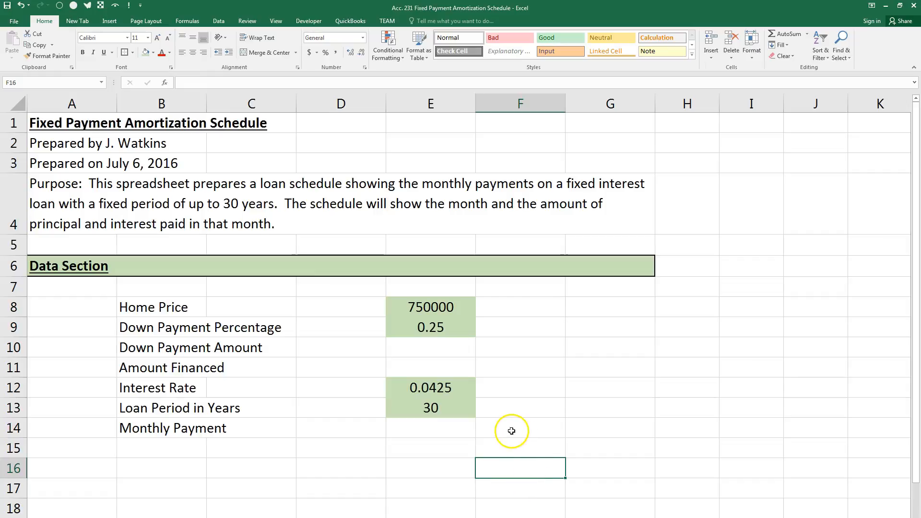
Step: Format the home price in E8 as Currency and widen column E slightly
click(426, 304)
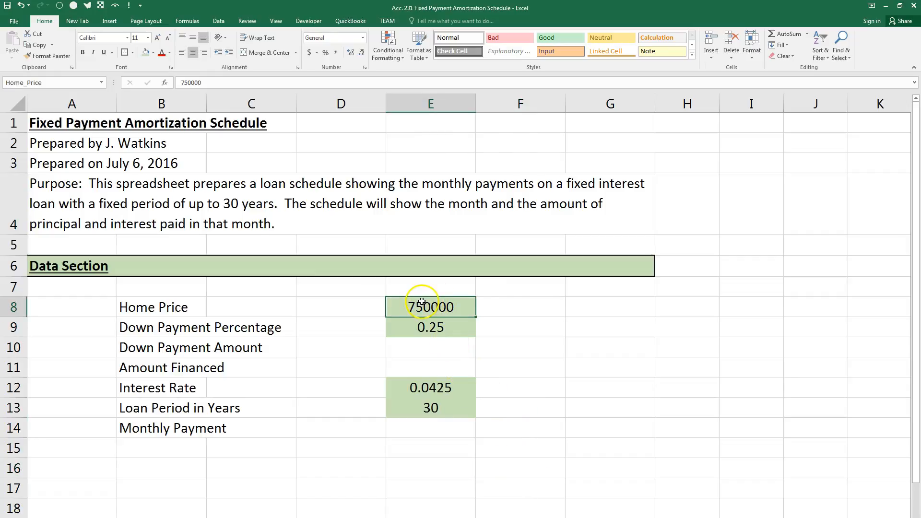
click(362, 38)
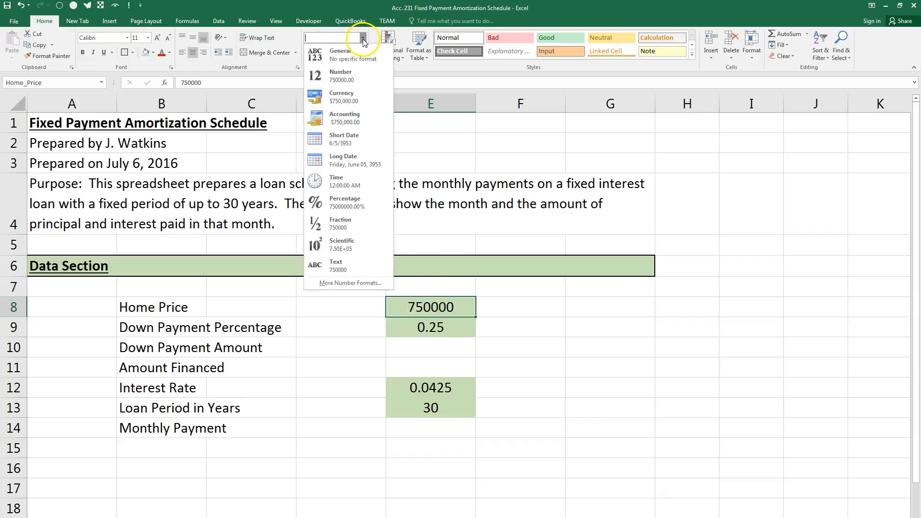
click(341, 99)
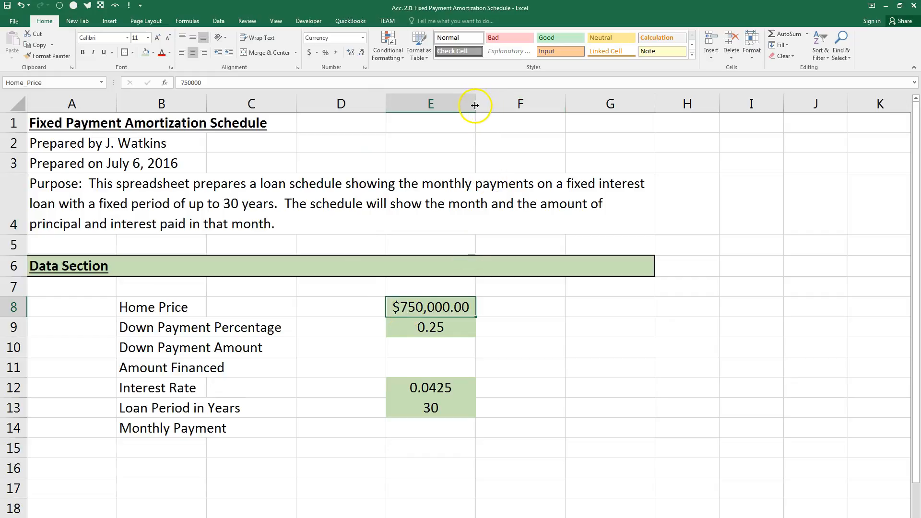
drag(475, 105, 493, 105)
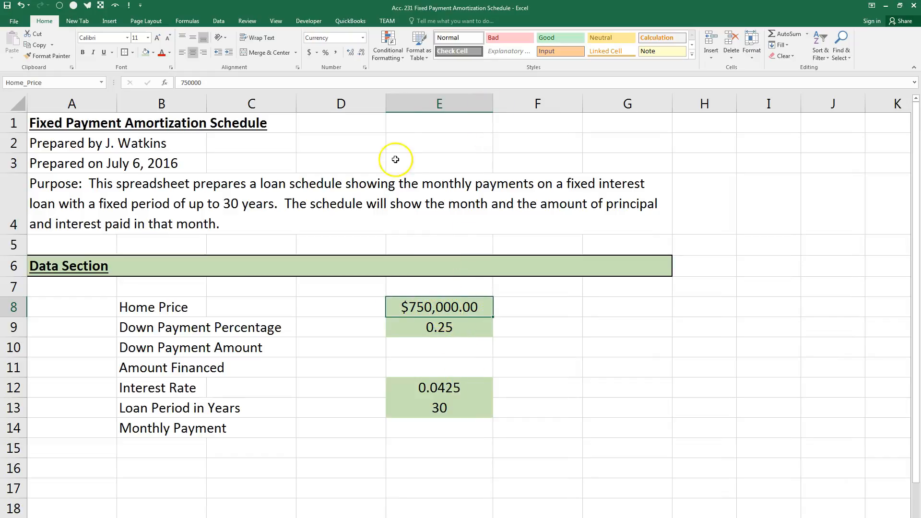
Step: Try the Accounting number format on the home price in E8 and return the cell to Currency
click(309, 53)
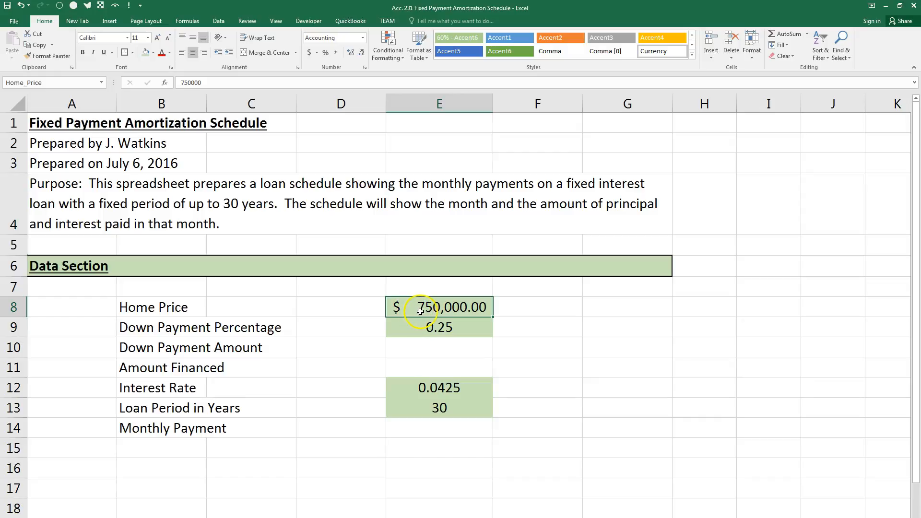
click(362, 37)
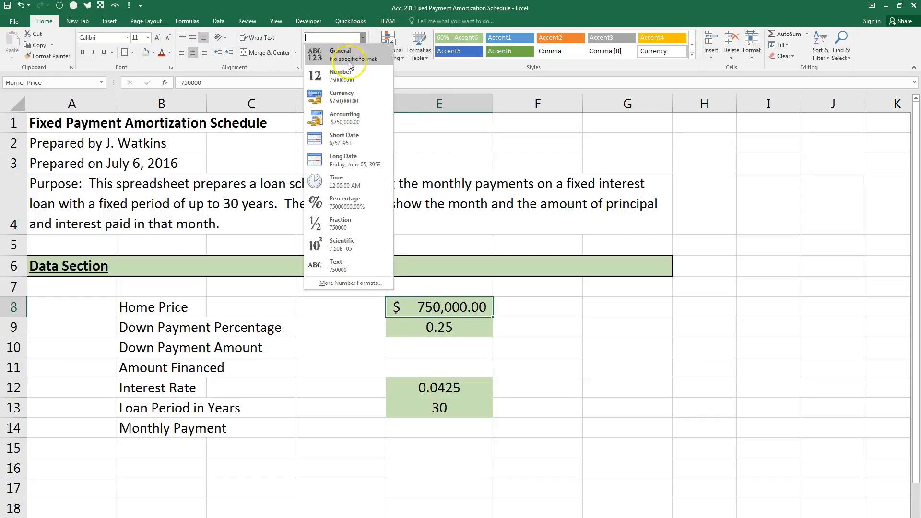
click(346, 96)
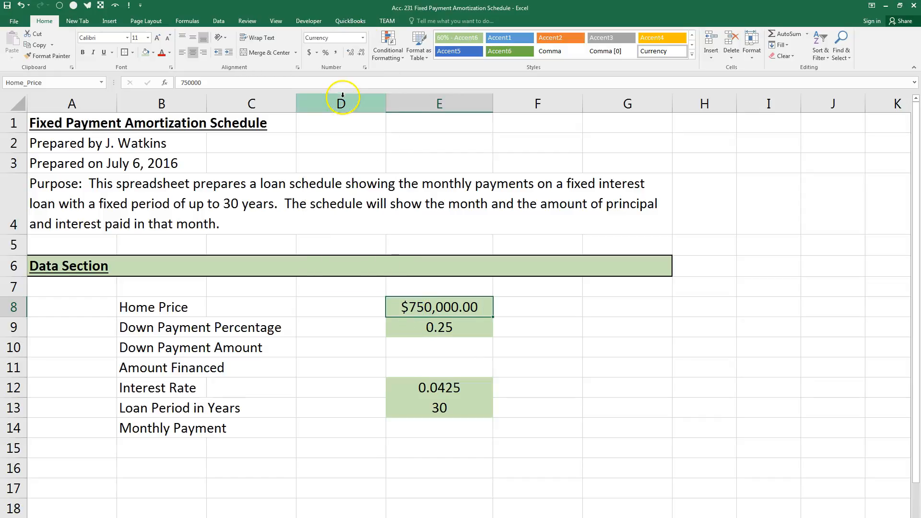
Step: Format the down payment percentage in E9 as a percent and the interest rate in E12 as a percent with two decimals
click(421, 327)
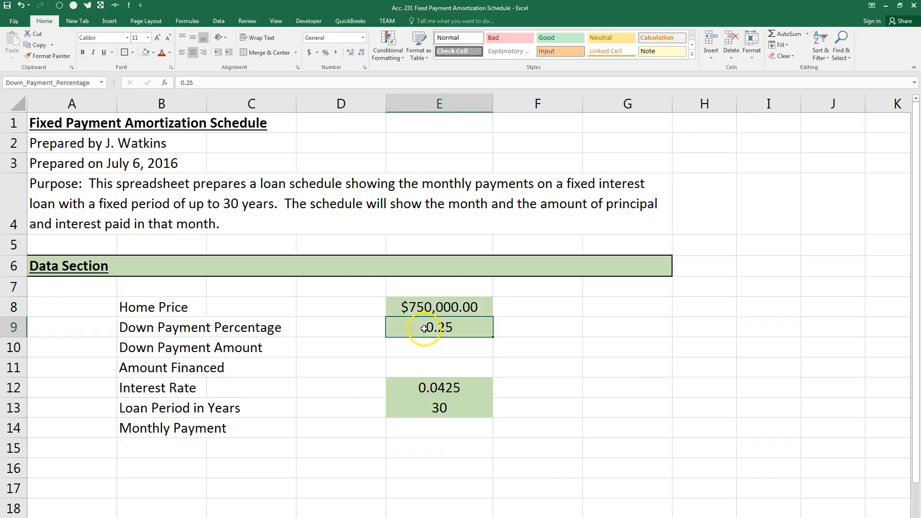
click(325, 52)
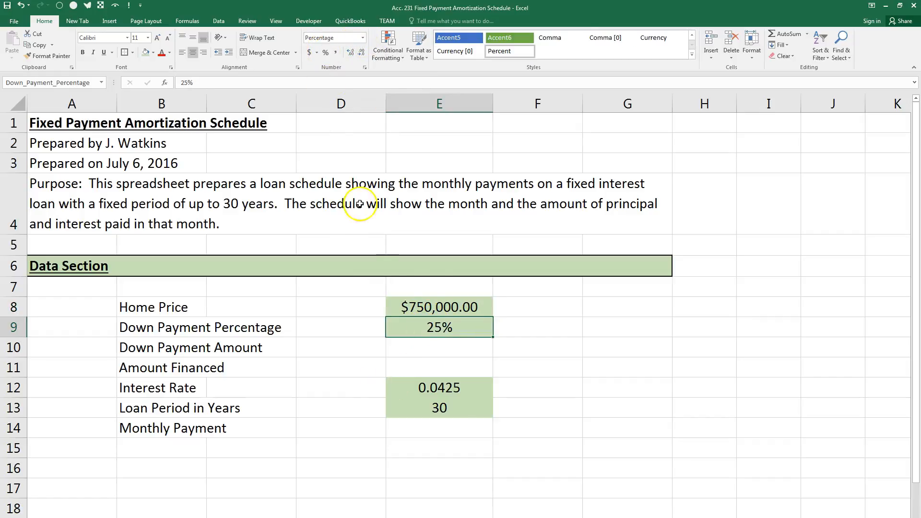
click(427, 392)
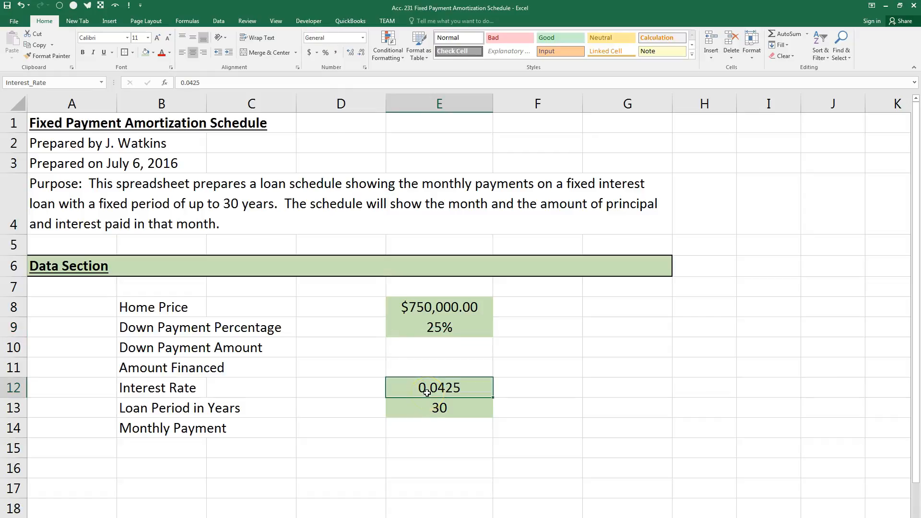
click(326, 53)
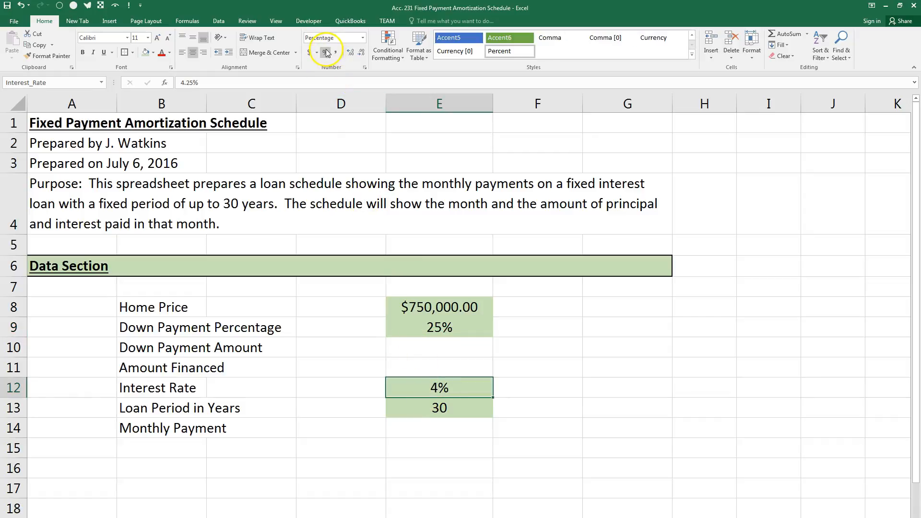
click(351, 52)
click(352, 53)
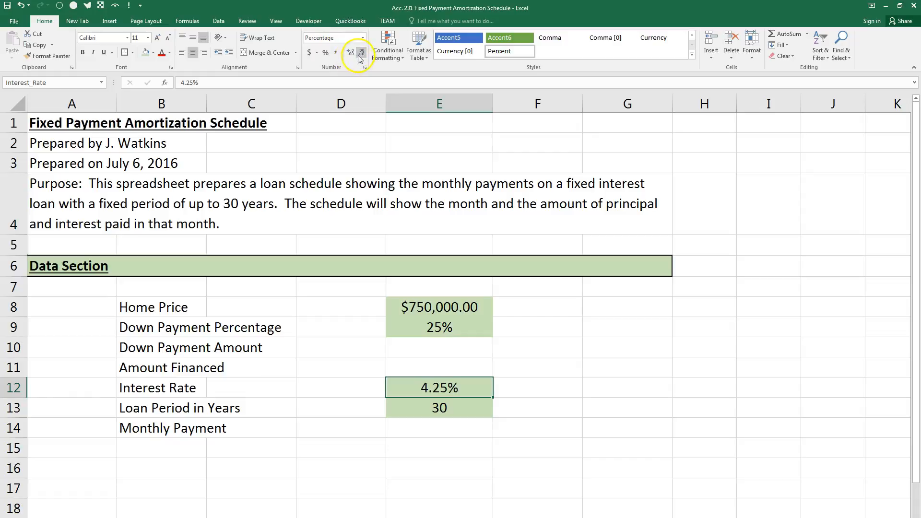
Step: Try fewer and more decimal places on the interest rate in E12, and return it to two decimals
click(361, 53)
click(360, 52)
click(352, 53)
click(352, 53)
click(352, 54)
click(351, 54)
click(351, 54)
click(352, 54)
click(352, 54)
click(360, 53)
click(361, 54)
click(361, 54)
click(360, 53)
click(360, 54)
Step: Calculate the down payment amount in E10 with the formula =Home_Price*Down_Payment_Percentage
click(422, 347)
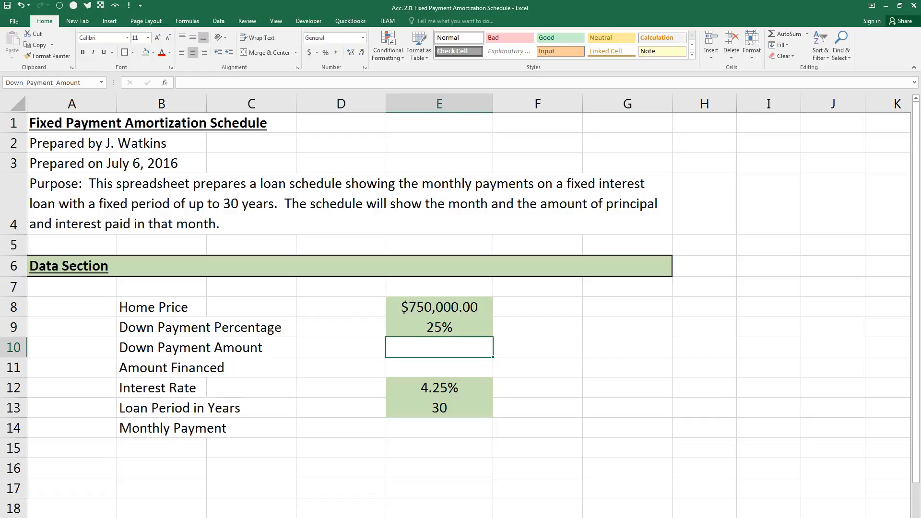
text(=)
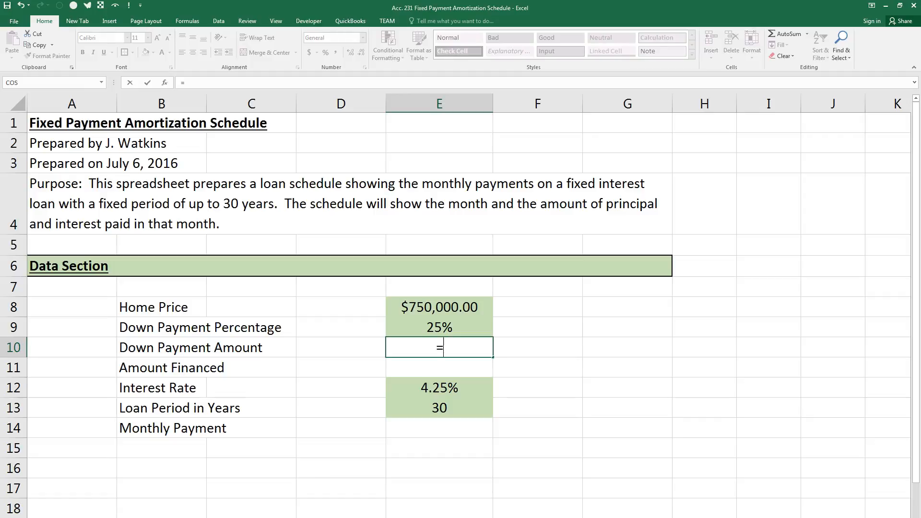
click(435, 305)
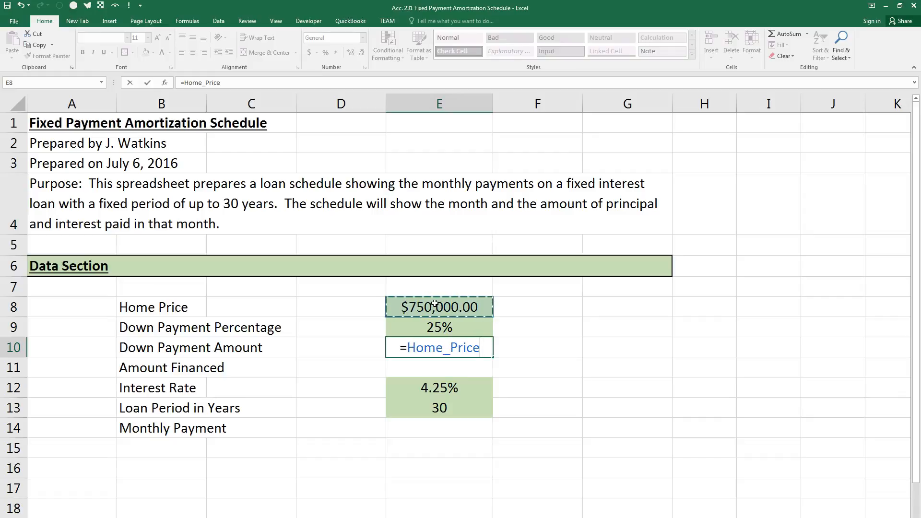
text(*)
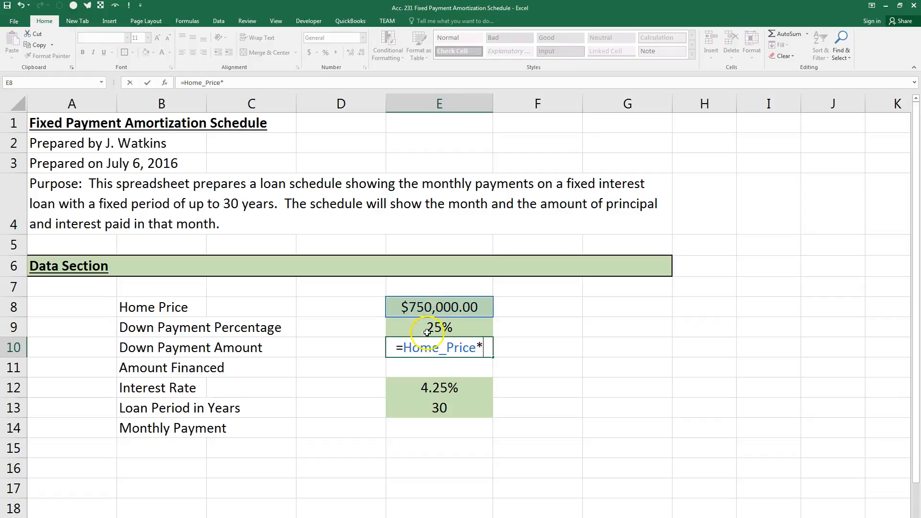
click(434, 327)
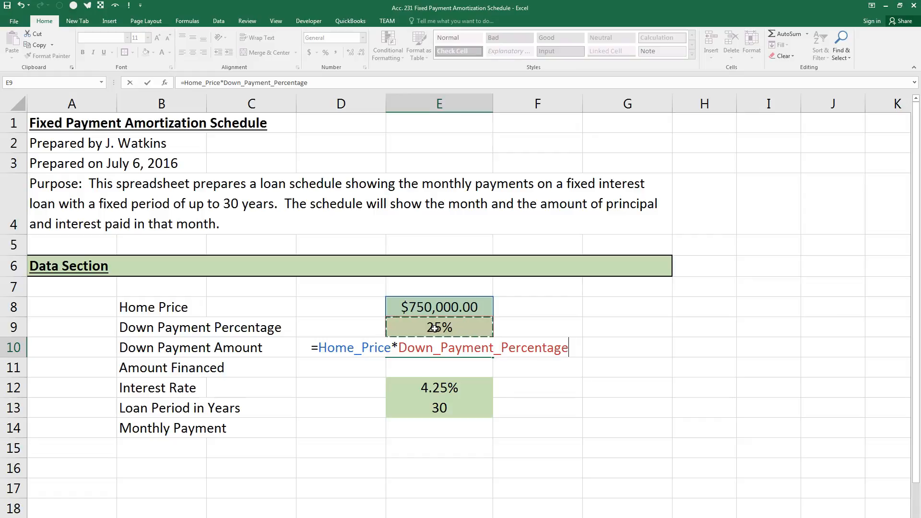
key(Return)
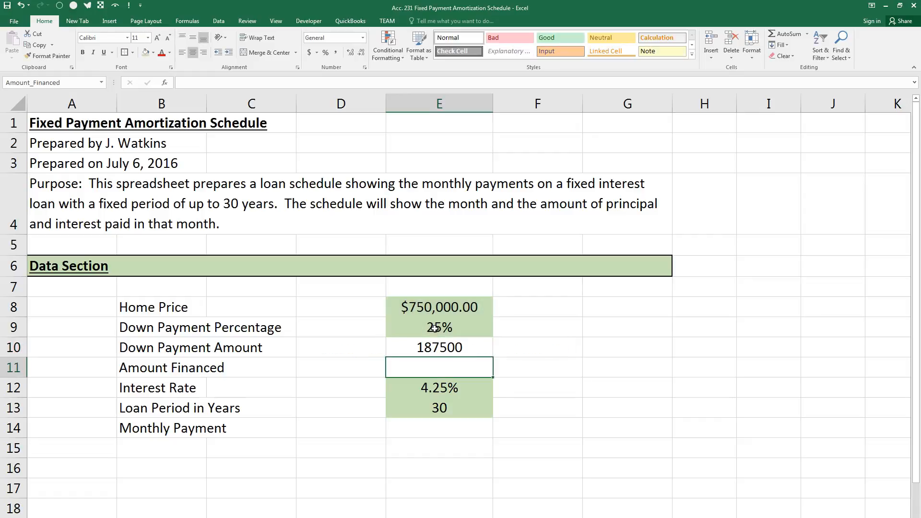
Step: Format the down payment amount in E10 as Currency
click(429, 347)
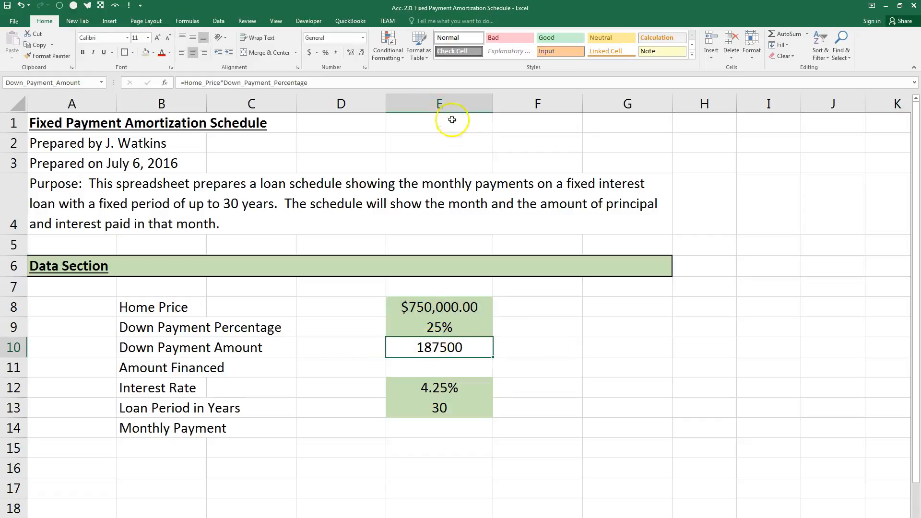
click(362, 38)
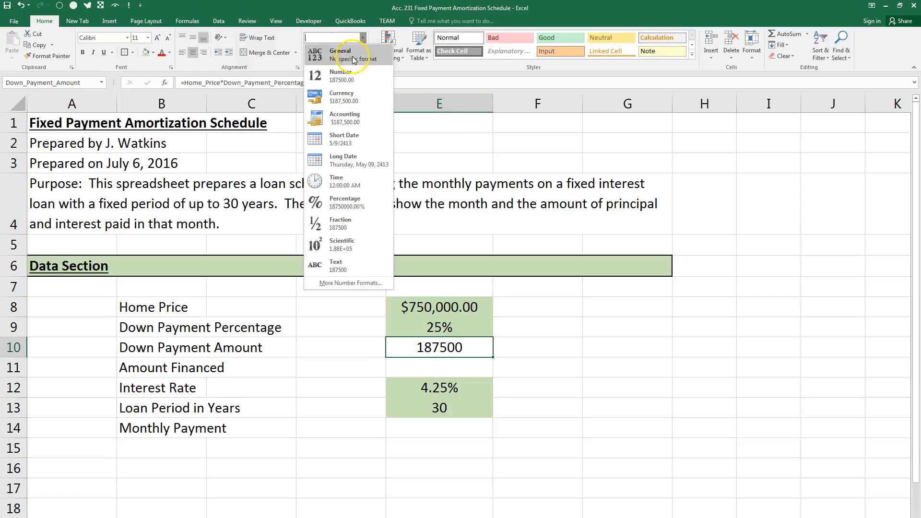
click(350, 97)
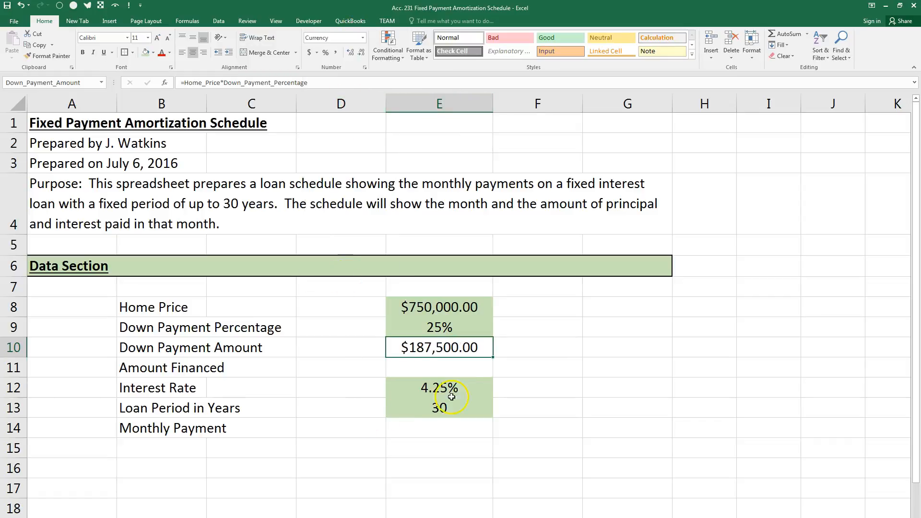
Step: Try building the formula =Home_Price-Down_Payment_Amount in E11 from cell references, and erase it before entering it
click(468, 367)
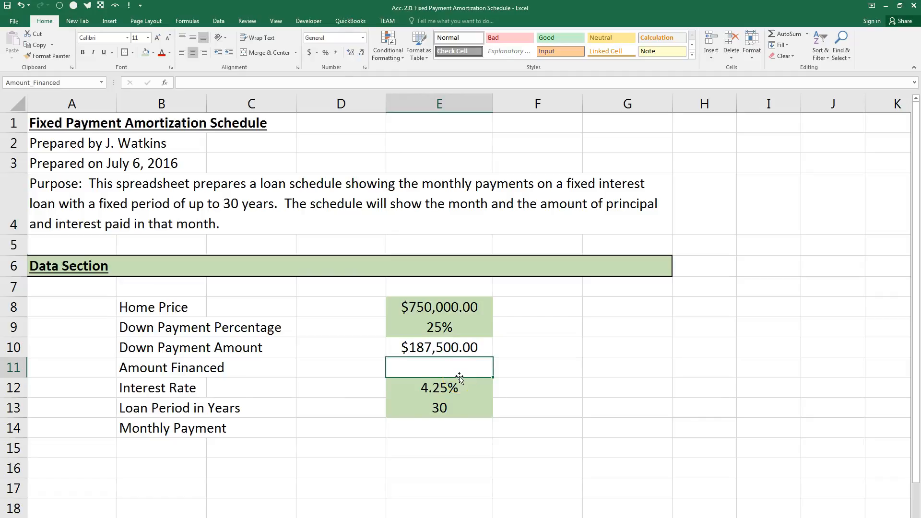
key(Up)
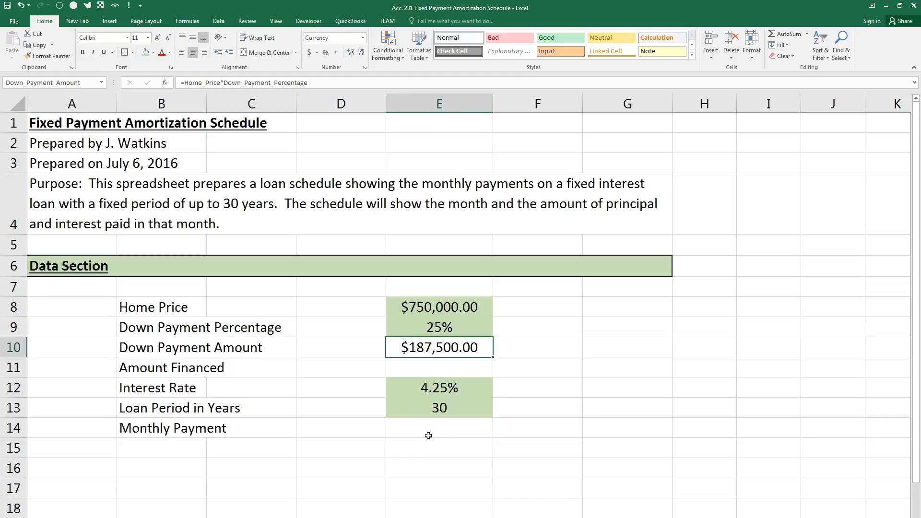
key(Down)
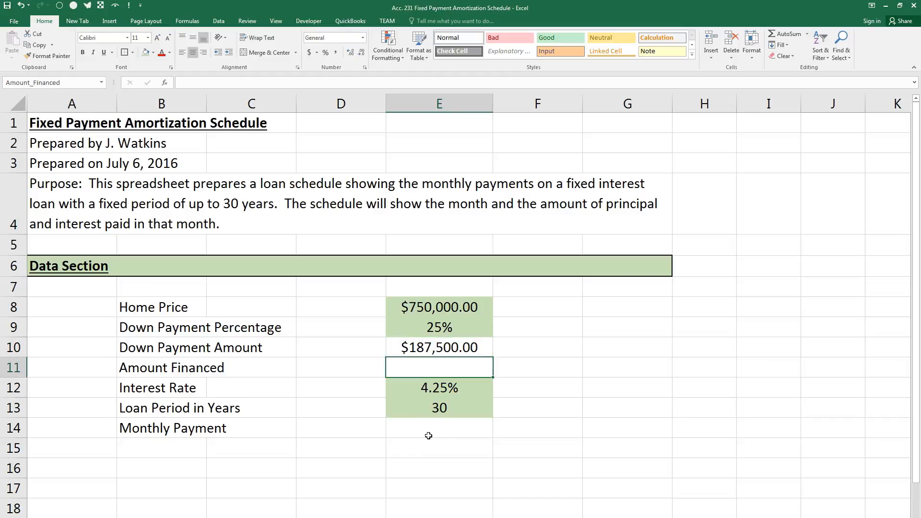
text(=)
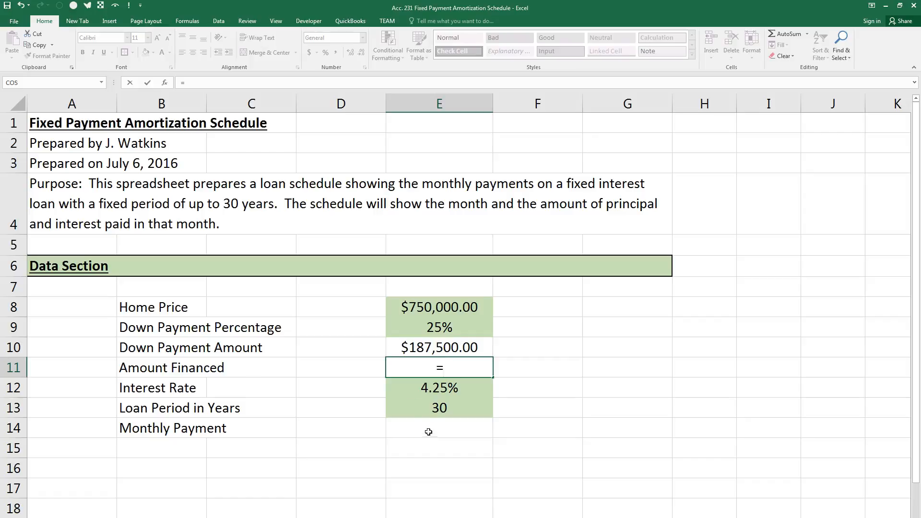
click(429, 310)
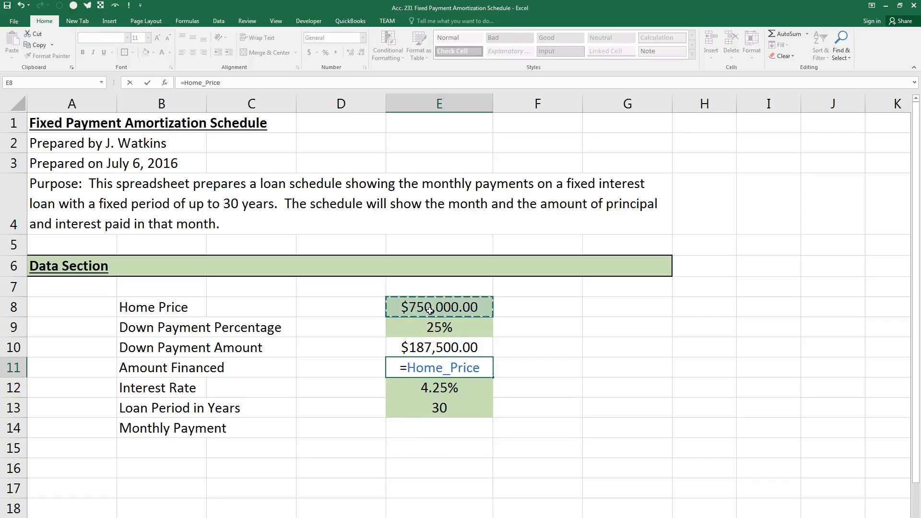
text(-)
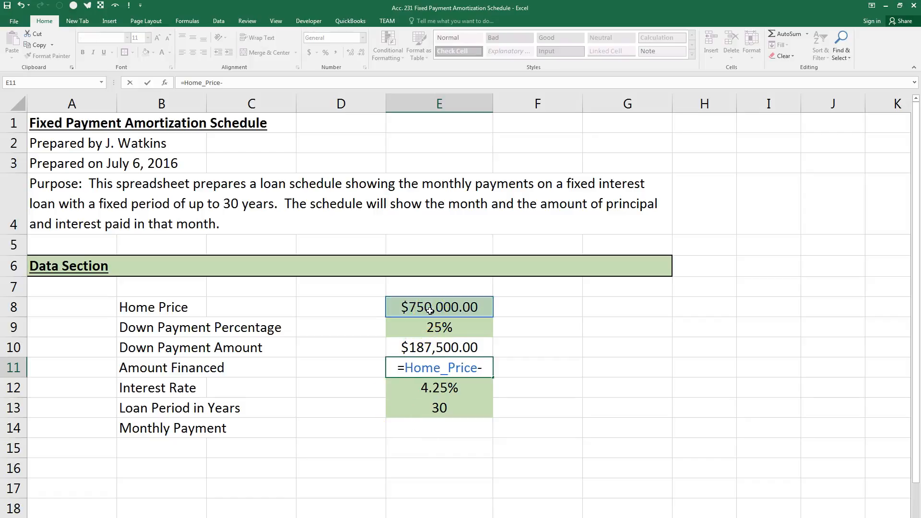
click(433, 349)
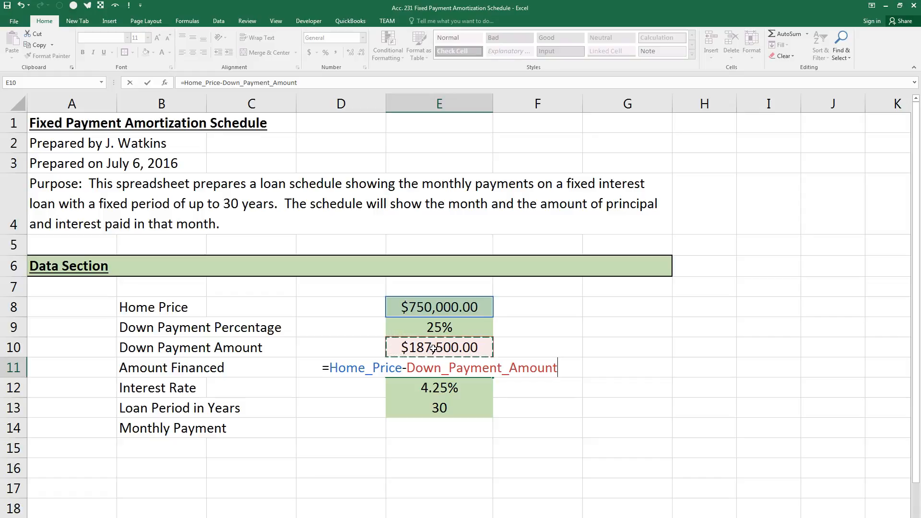
key(BackSpace)
key(BackSpace)
key(BackSpace)
key(BackSpace)
key(BackSpace)
key(BackSpace)
key(BackSpace)
key(BackSpace)
key(BackSpace)
key(BackSpace)
key(BackSpace)
key(BackSpace)
key(BackSpace)
key(BackSpace)
key(BackSpace)
key(BackSpace)
key(BackSpace)
key(BackSpace)
key(BackSpace)
key(BackSpace)
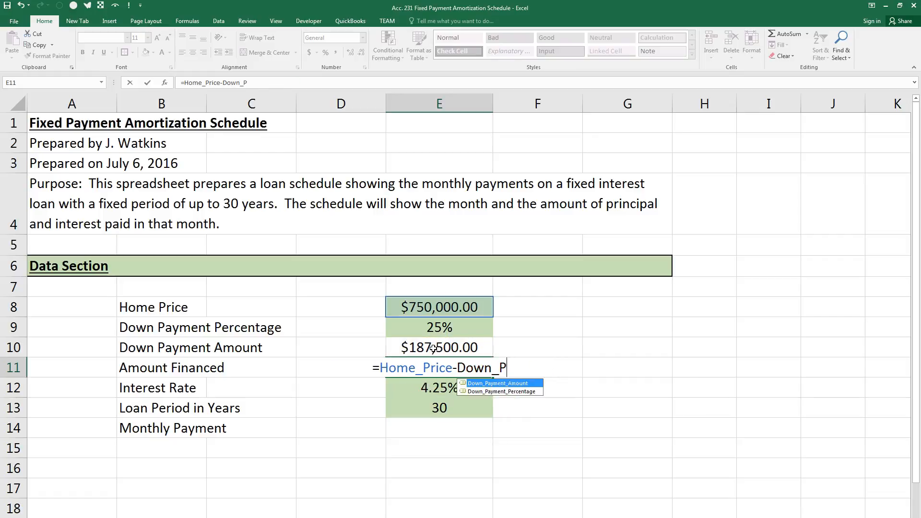
key(BackSpace)
key(BackSpace)
Step: Begin the Amount Financed formula in E11 with the completed name suggestion, =Home_Price
text(=)
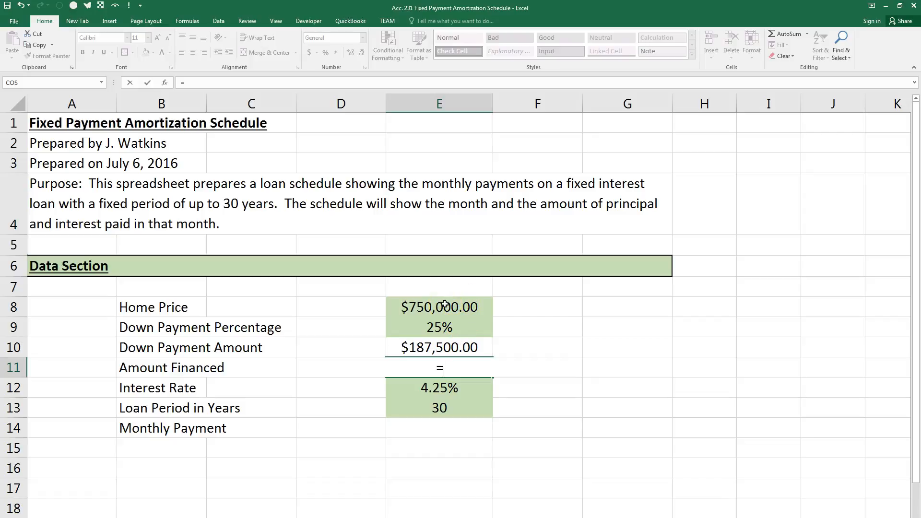
text(ho)
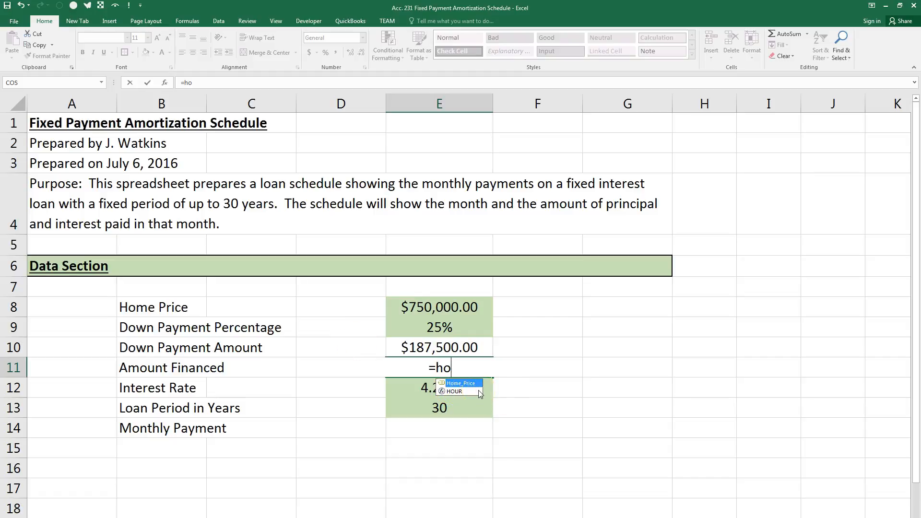
key(Tab)
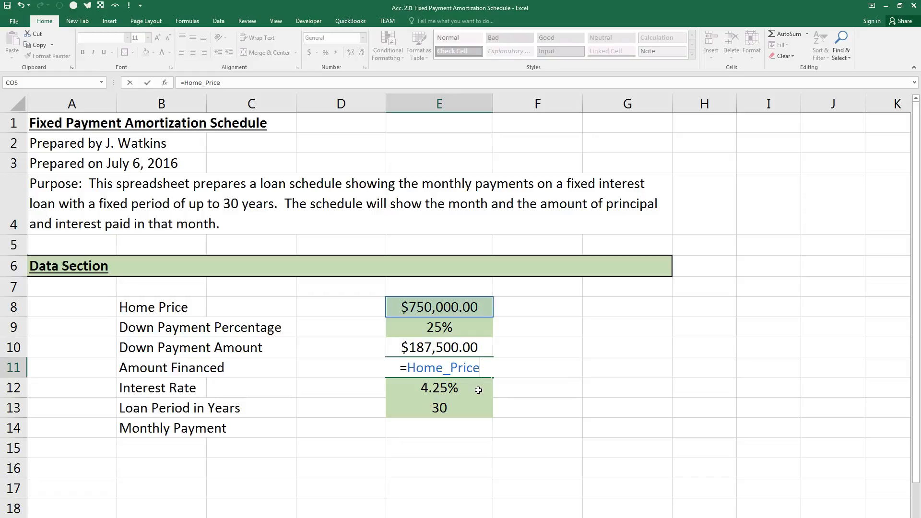
Step: Try subtracting the name Amount_Financed in the E11 formula, and erase that name back to =Home_Price-
text(-am)
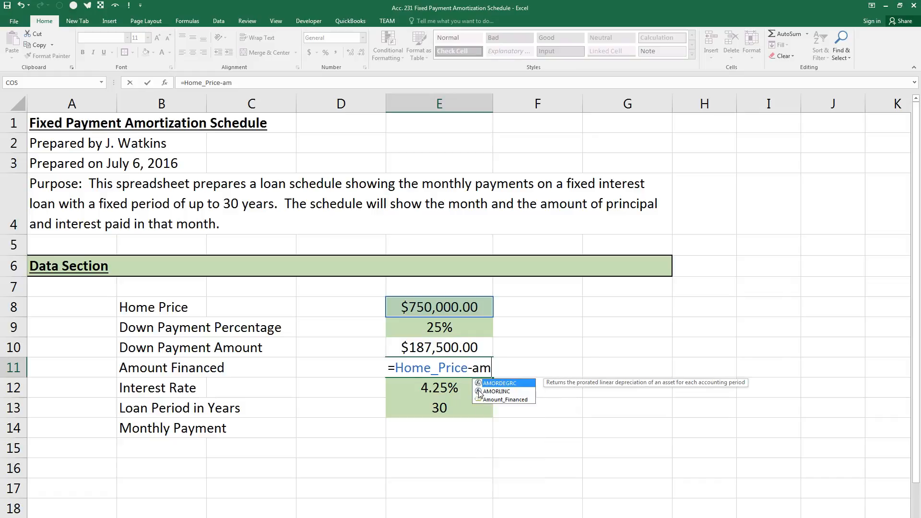
key(Down)
key(Down)
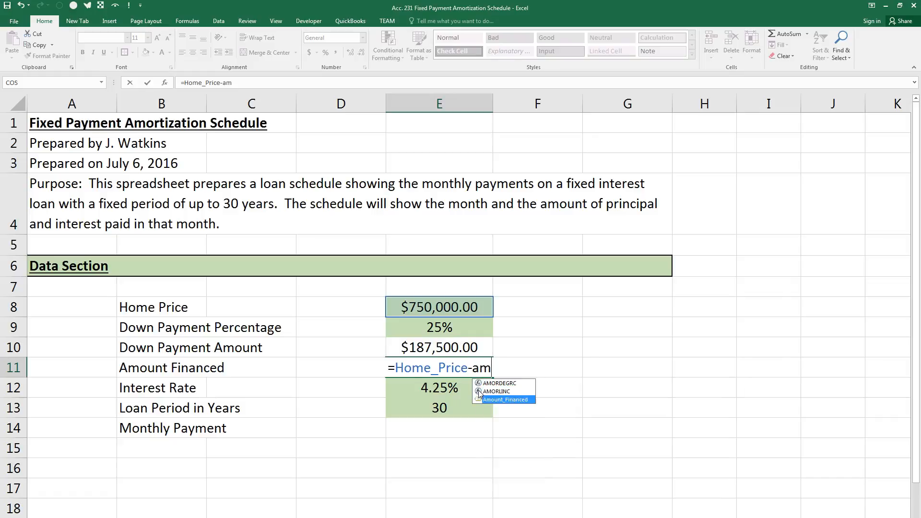
key(Tab)
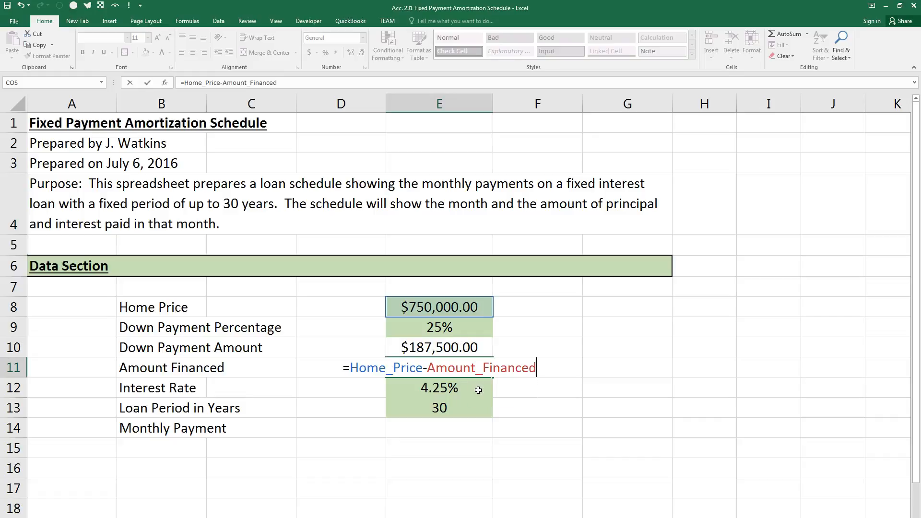
key(BackSpace)
key(BackSpace)
key(BackSpace)
key(BackSpace)
key(BackSpace)
key(BackSpace)
key(BackSpace)
key(BackSpace)
key(BackSpace)
key(BackSpace)
key(BackSpace)
key(BackSpace)
key(BackSpace)
key(BackSpace)
key(BackSpace)
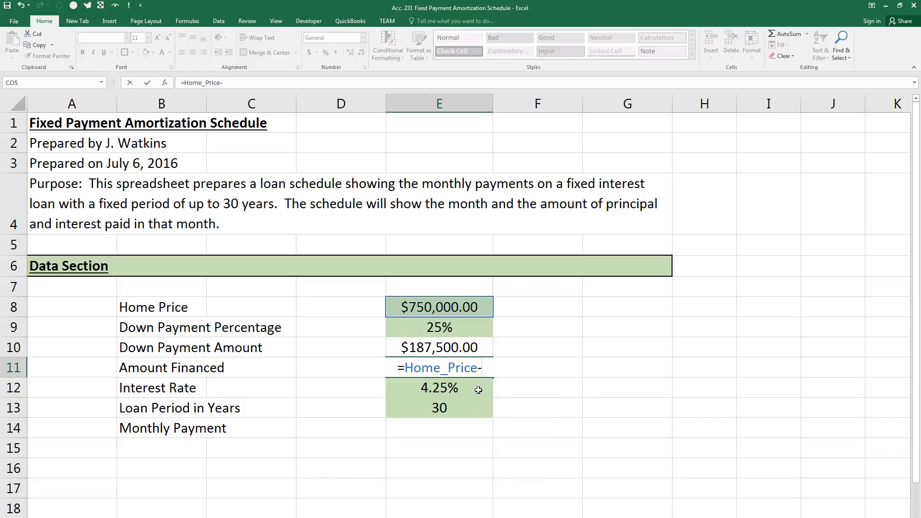
Step: Complete the Amount Financed formula in E11 as =Home_Price-Down_Payment_Amount
text(down)
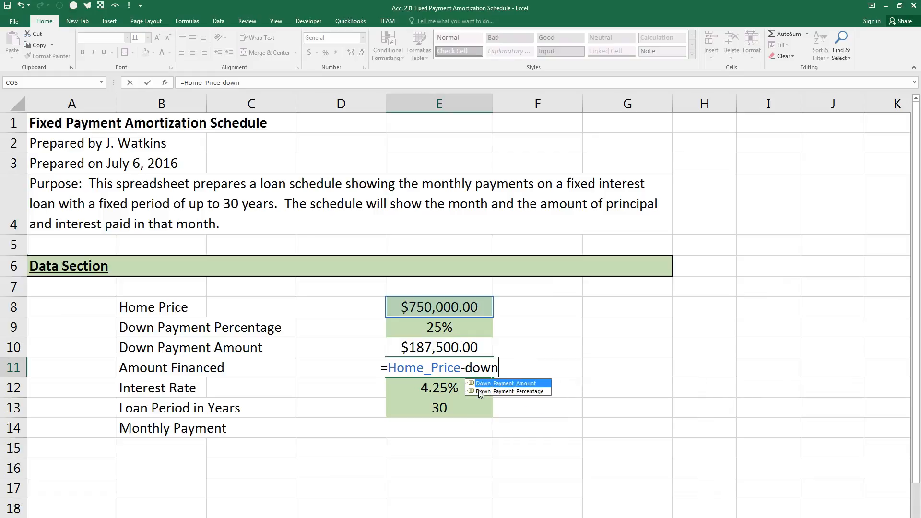
key(Tab)
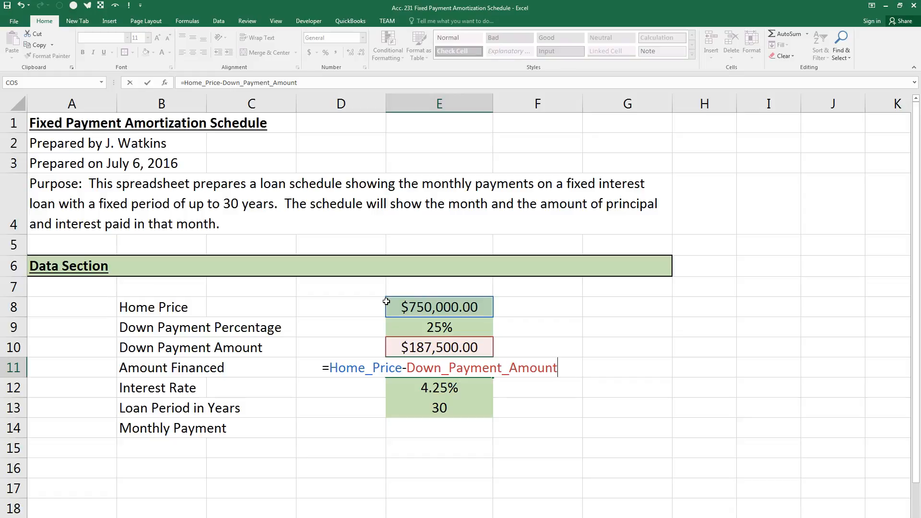
key(Return)
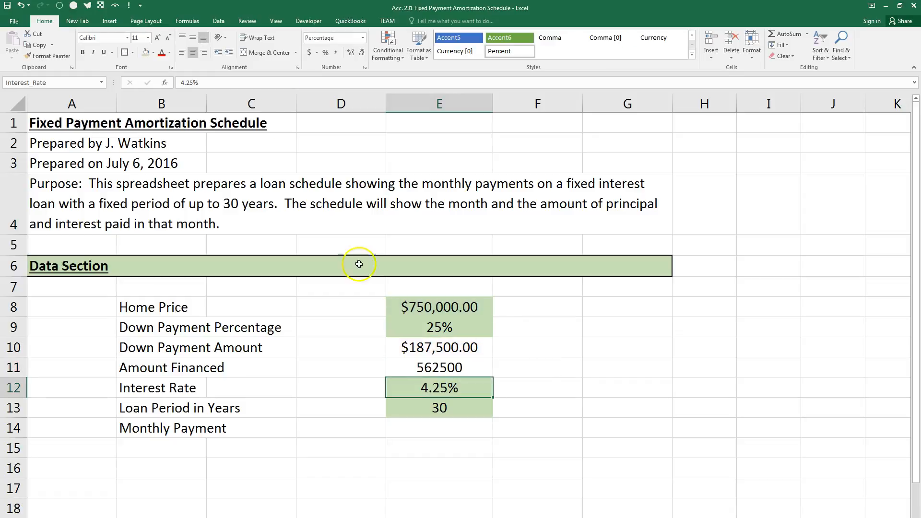
Step: Format the Amount Financed value in E11 as Currency
click(445, 369)
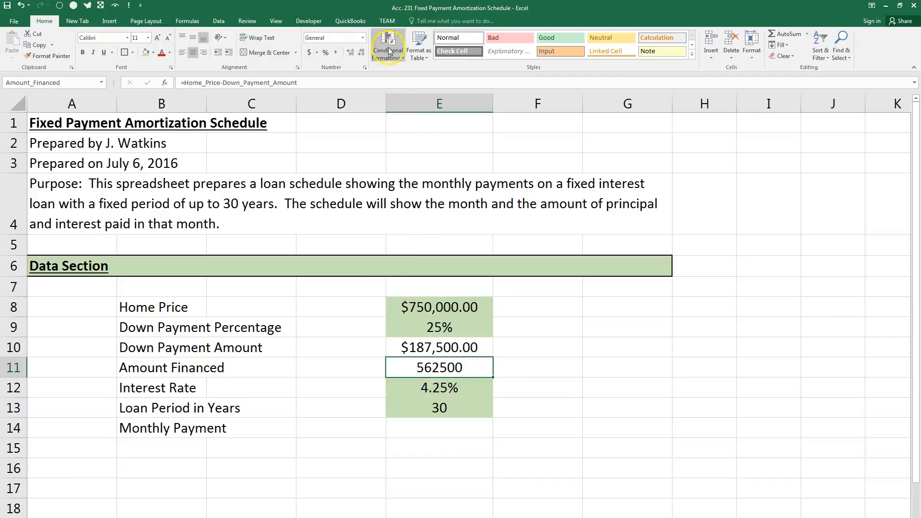
click(363, 39)
click(341, 93)
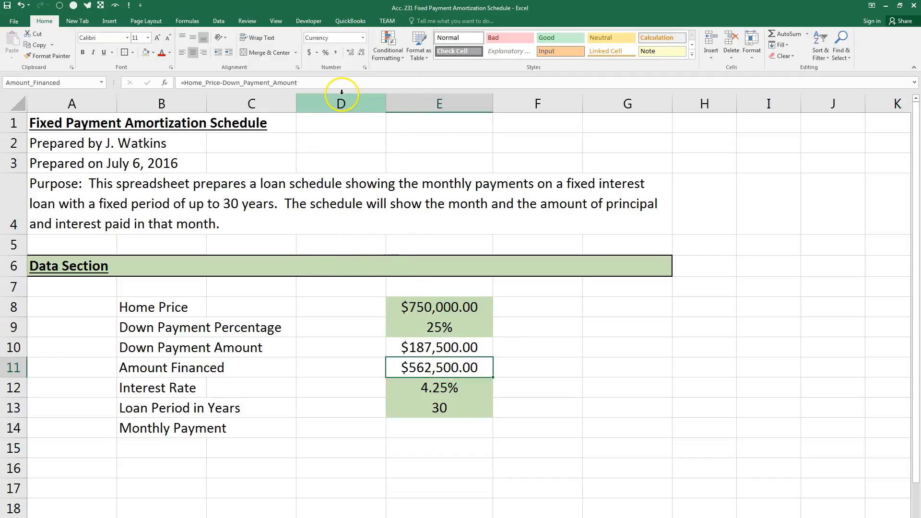
Step: With the Monthly Payment cell E14 selected, browse the function library's Financial, Logical, Math & Trig and additional function categories
click(419, 426)
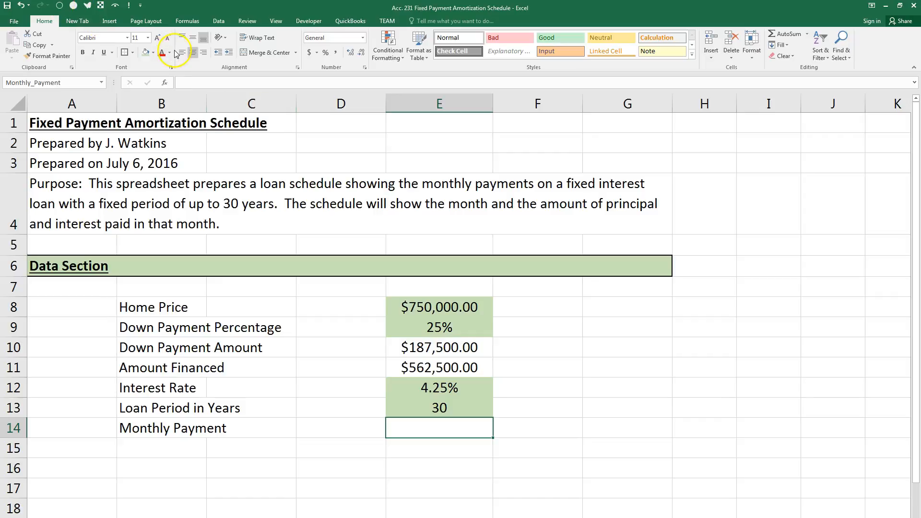
click(186, 22)
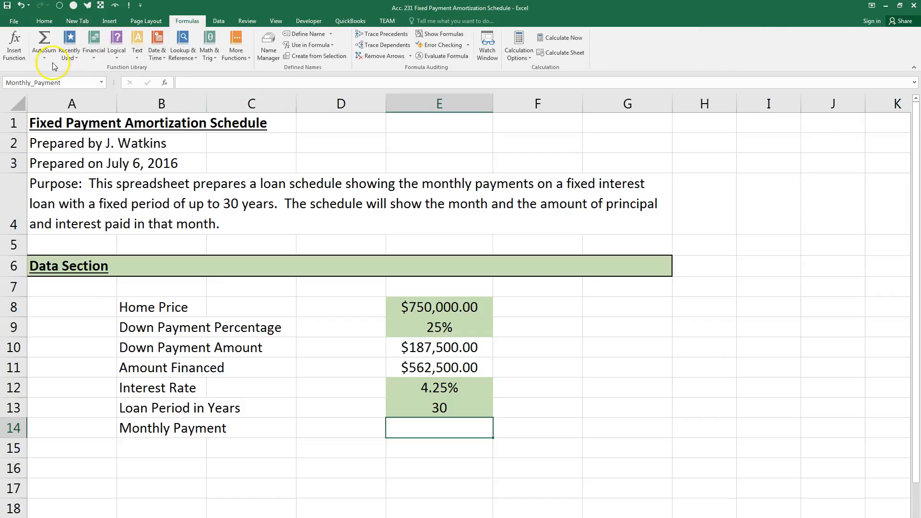
click(93, 54)
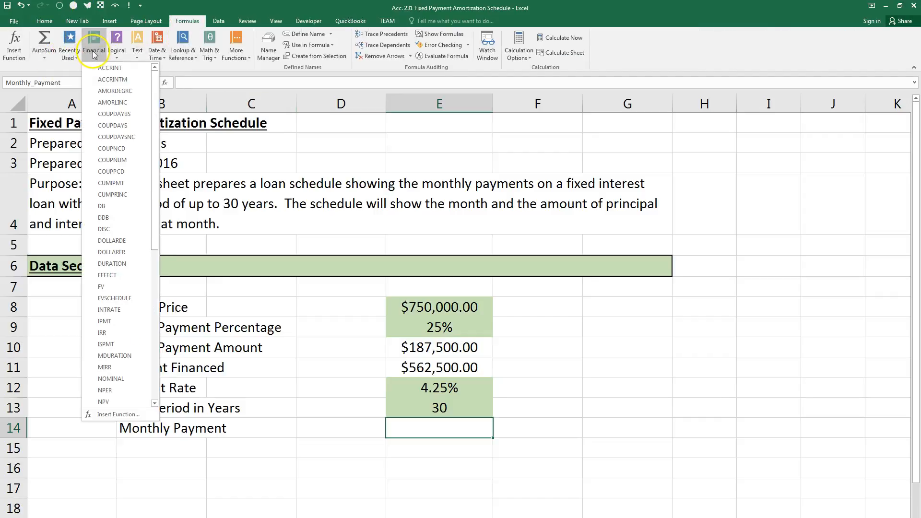
drag(157, 72, 151, 91)
click(117, 42)
click(117, 42)
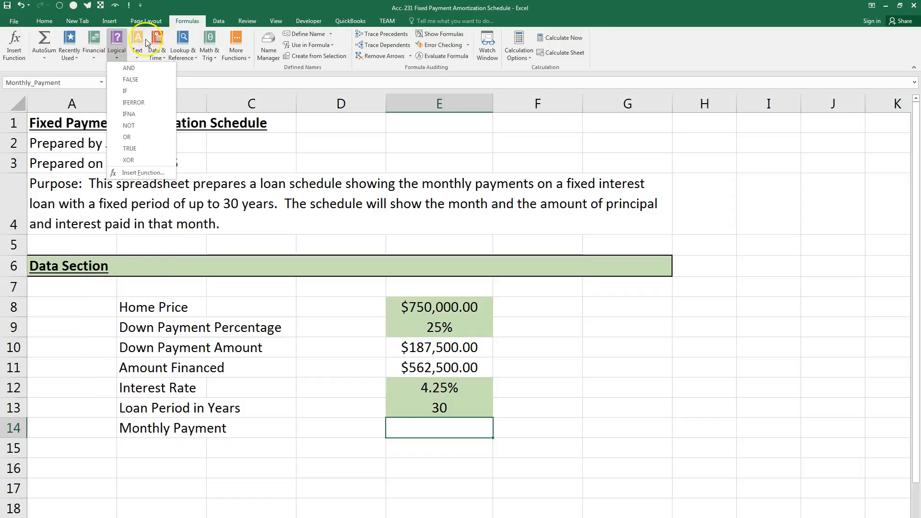
click(209, 41)
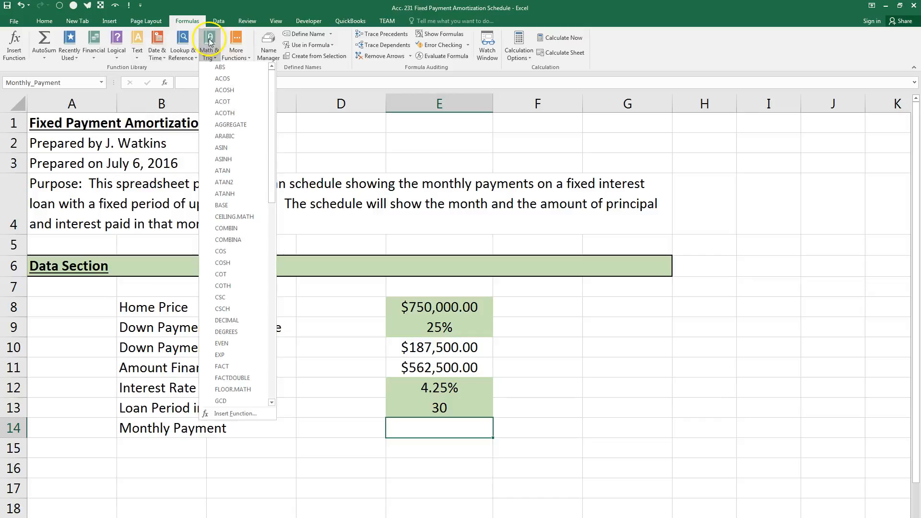
mouse_move(272, 83)
mouse_down()
mouse_move(269, 298)
mouse_move(275, 90)
mouse_up()
click(236, 46)
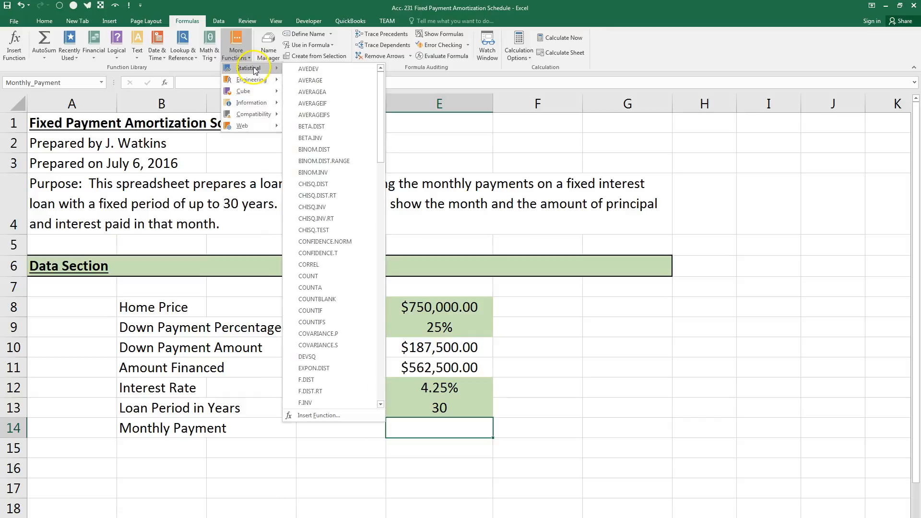
mouse_move(255, 83)
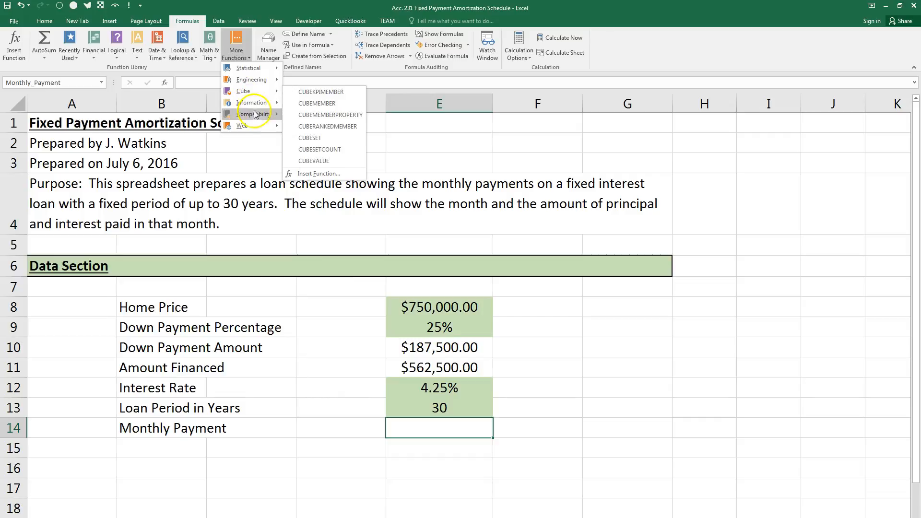
mouse_move(257, 116)
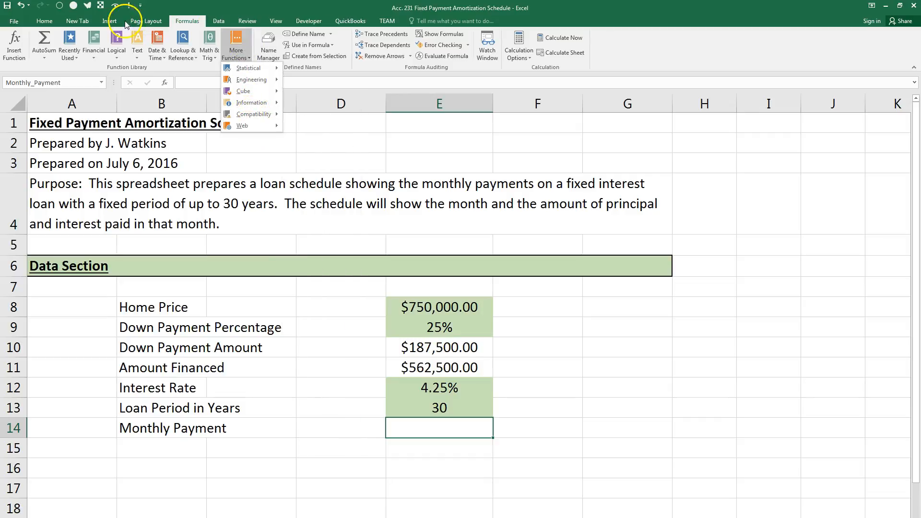
click(191, 21)
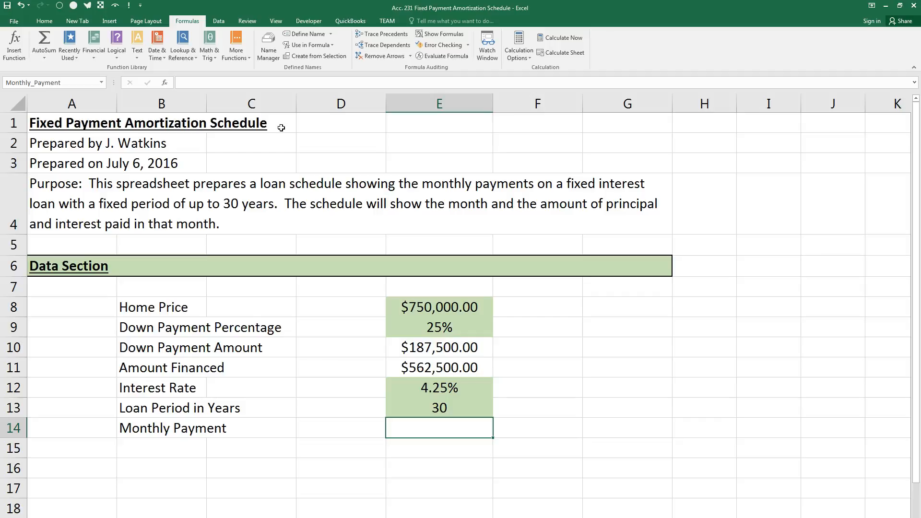
Step: Begin a PMT formula in the Monthly Payment cell E14 with Interest_Rate/12 as the rate argument
text(=)
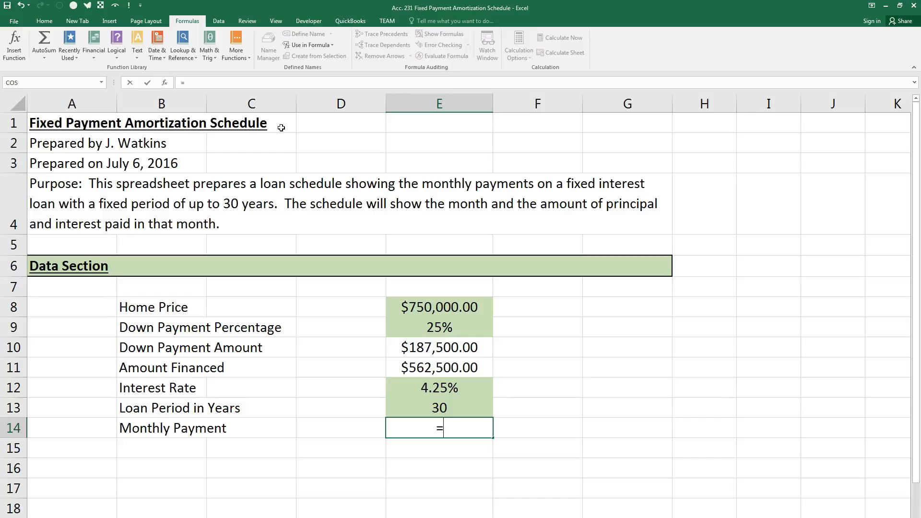
text(P)
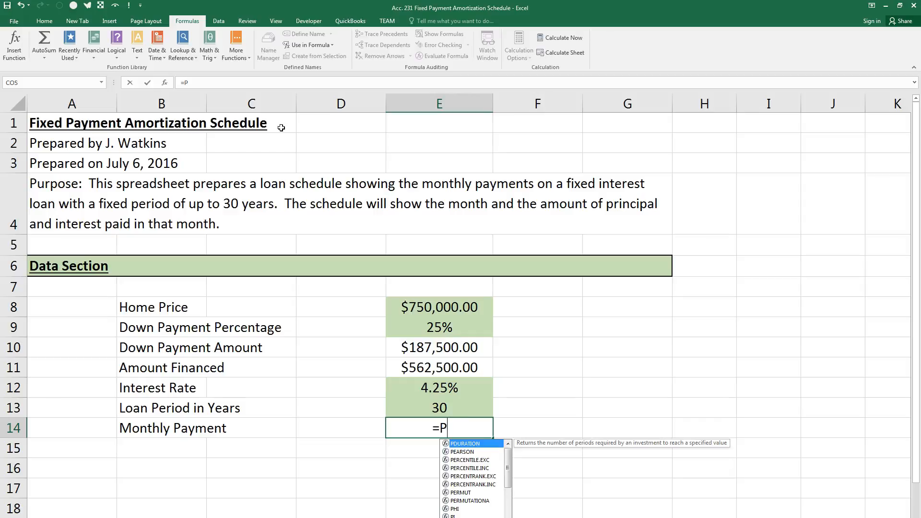
text(MT)
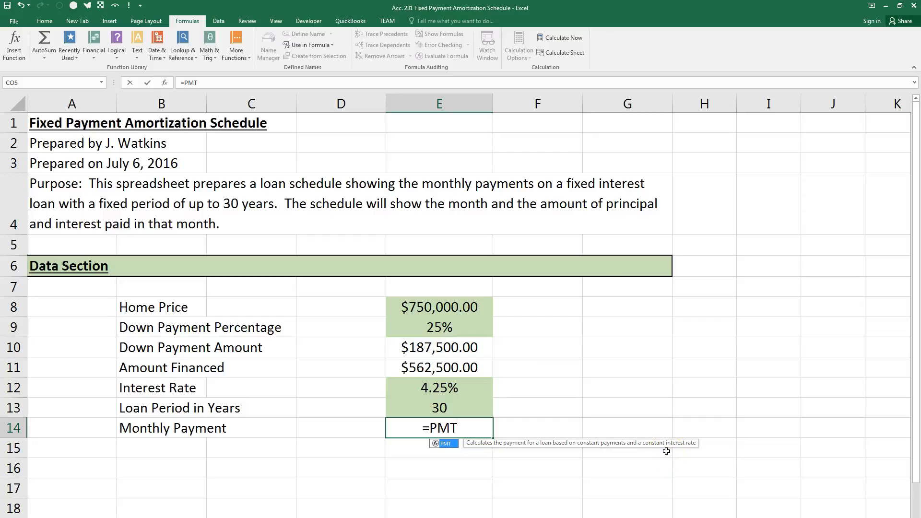
text(()
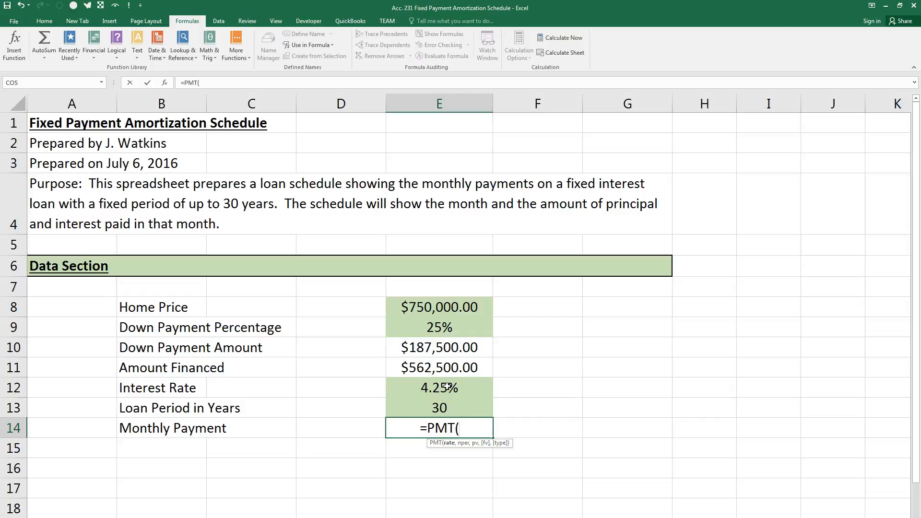
click(446, 386)
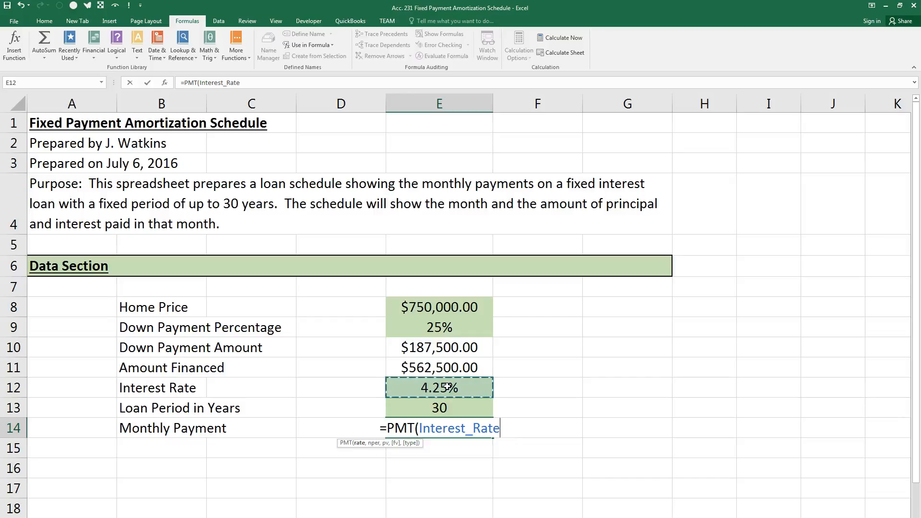
text(/)
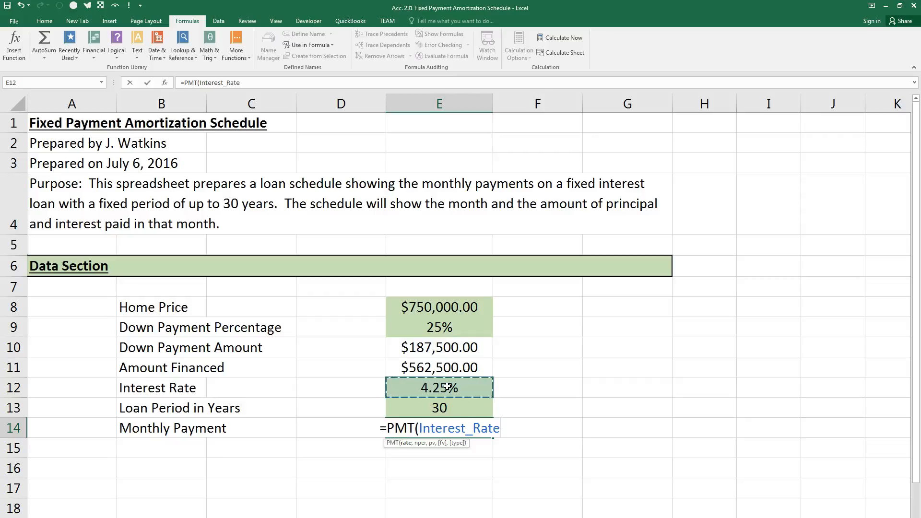
text(12)
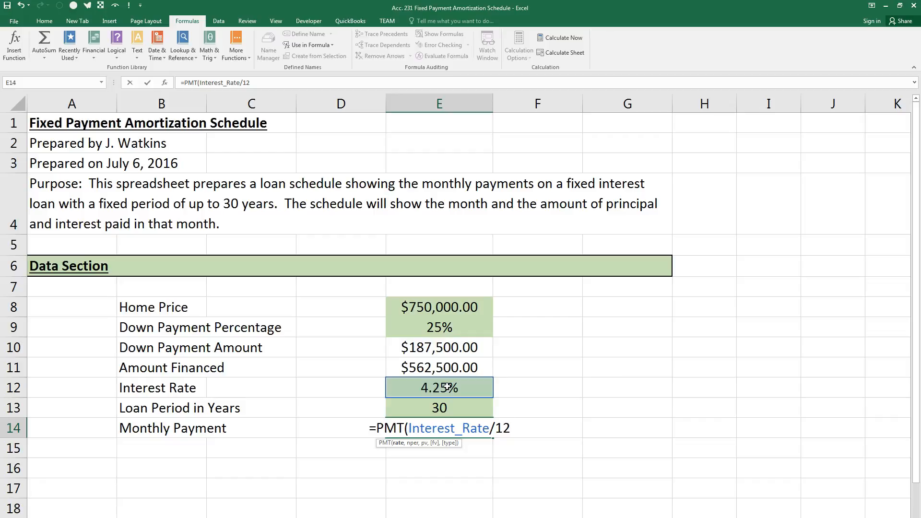
text(,)
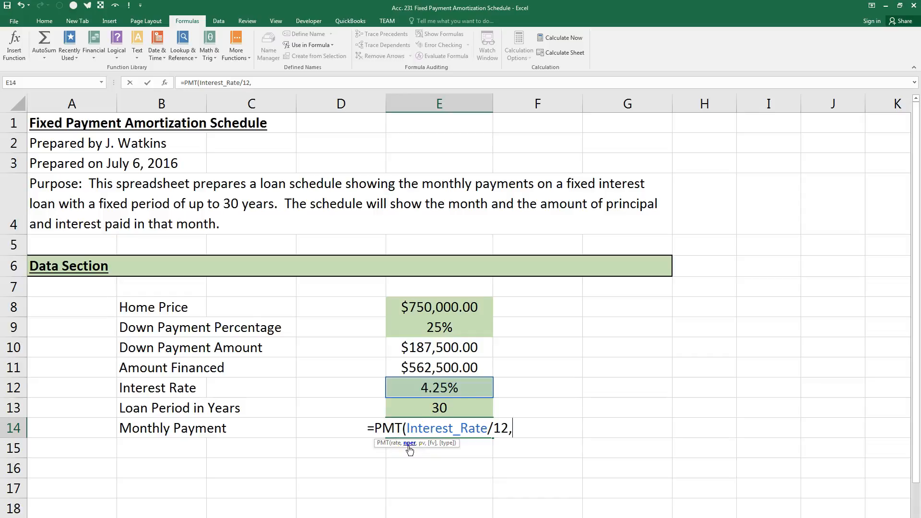
Step: Add Loan_Period_in_Years*12 as the number of periods and Amount_Financed as the present value, and close the PMT formula
click(420, 408)
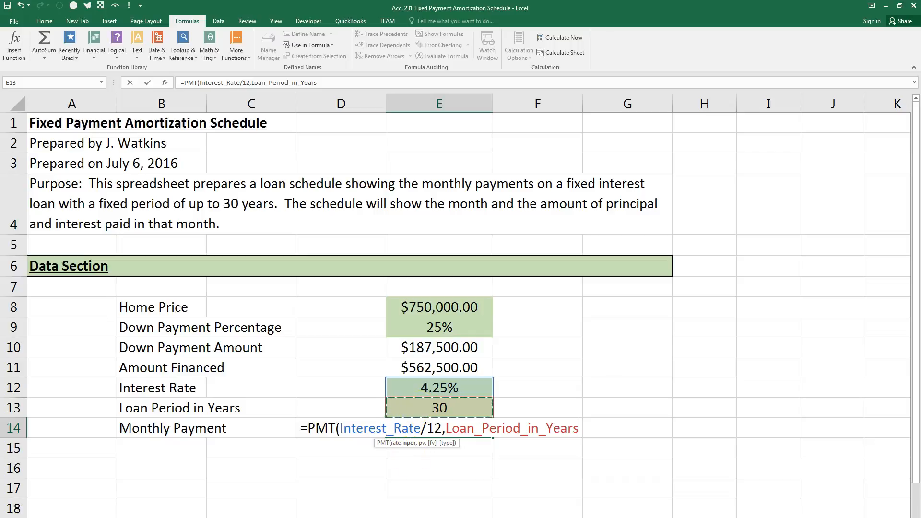
text(*12)
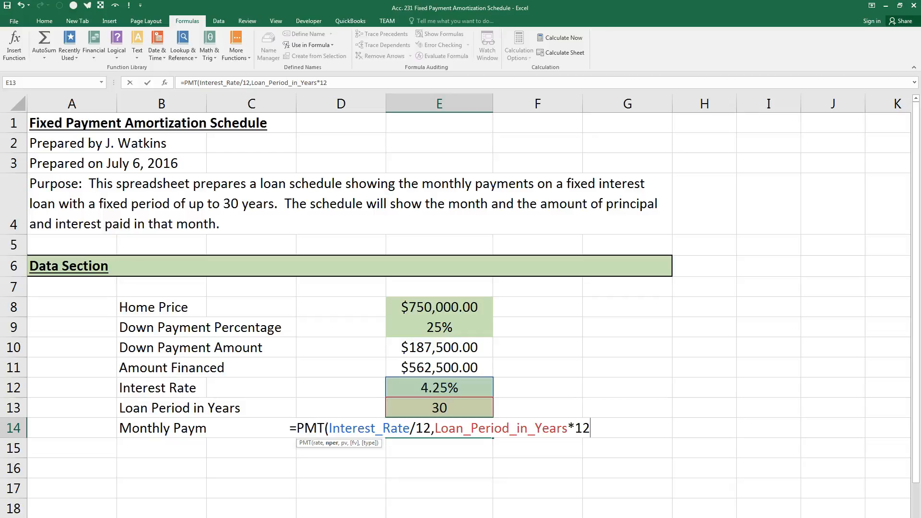
text(,)
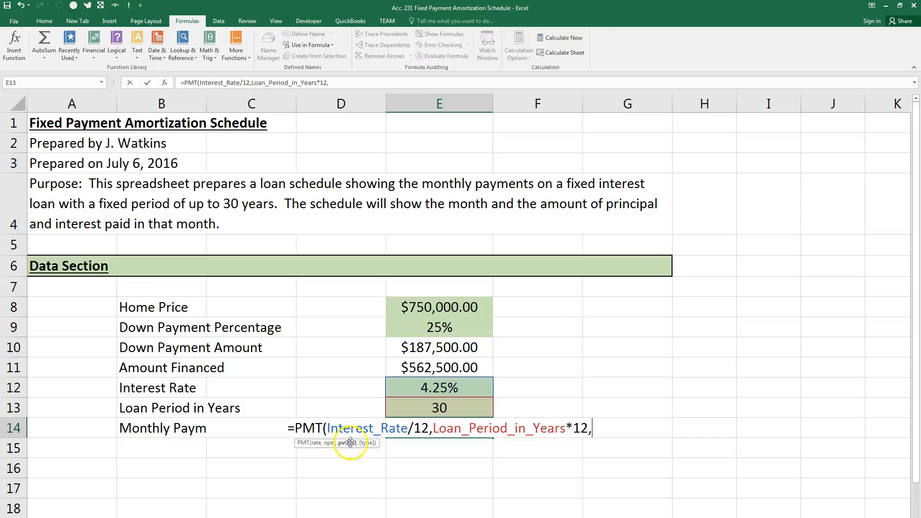
click(434, 366)
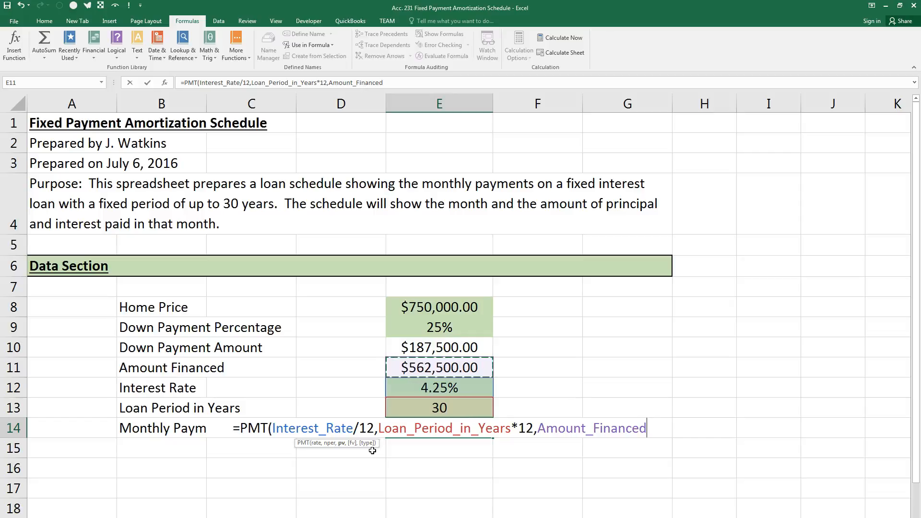
text())
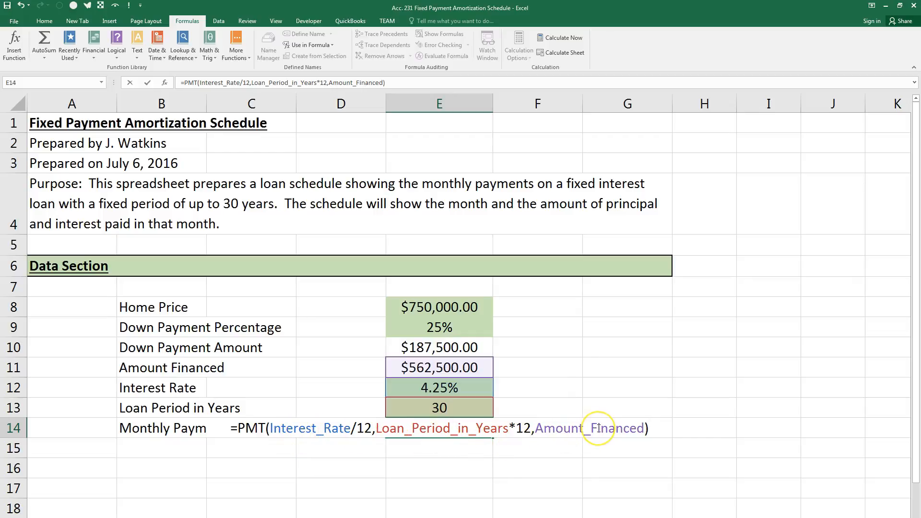
Step: Check the rate, nper and pv arguments of the PMT formula one by one, and enter the formula in E14
click(305, 429)
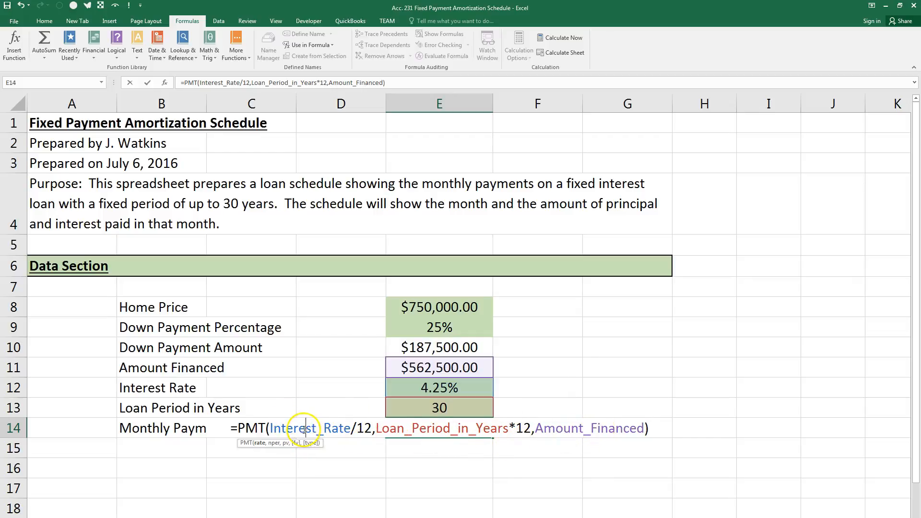
click(260, 444)
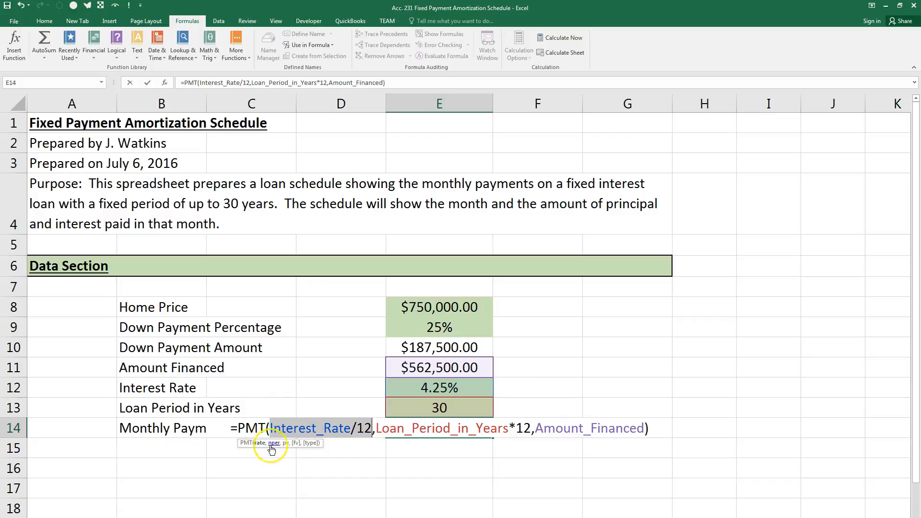
click(273, 443)
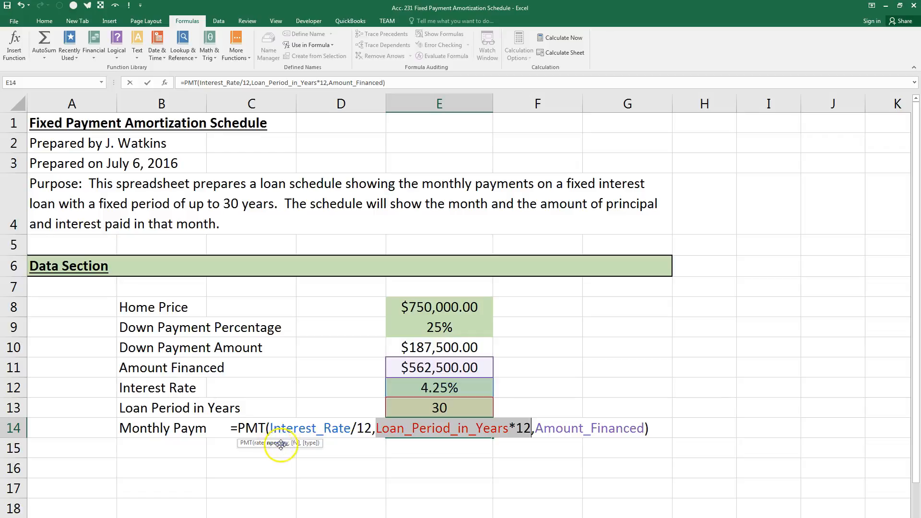
click(285, 443)
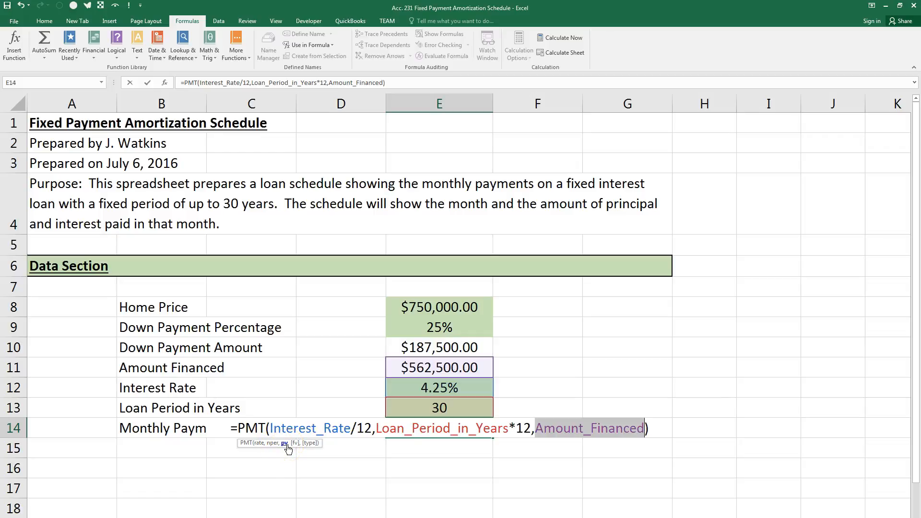
key(Return)
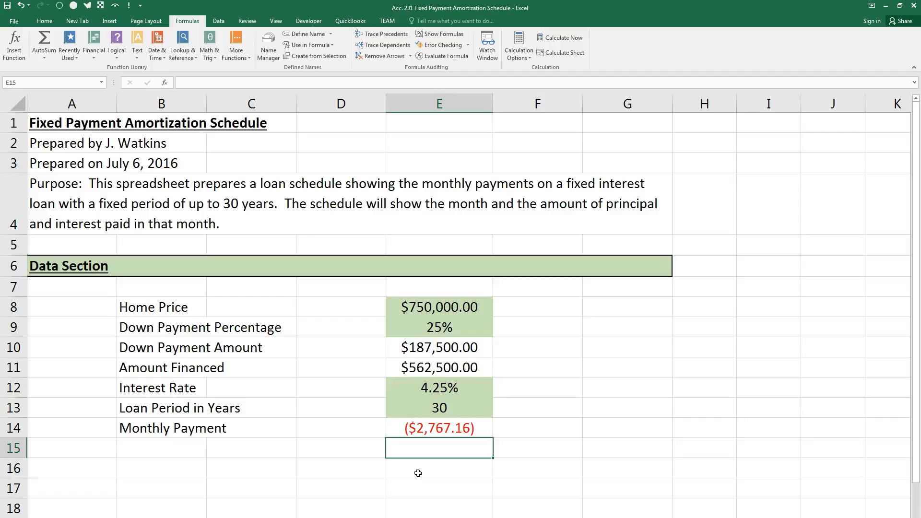
Step: Insert a minus sign before PMT in the Monthly Payment formula in E14 and enter it
click(431, 432)
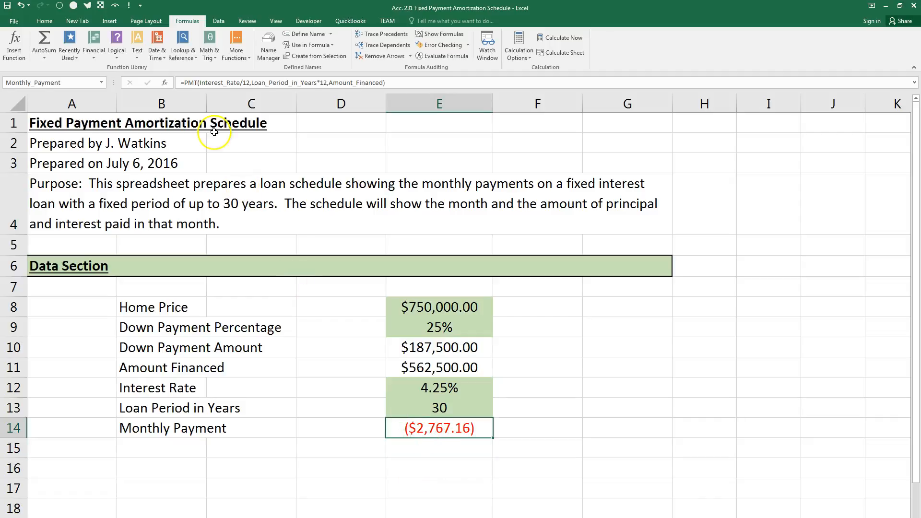
click(186, 83)
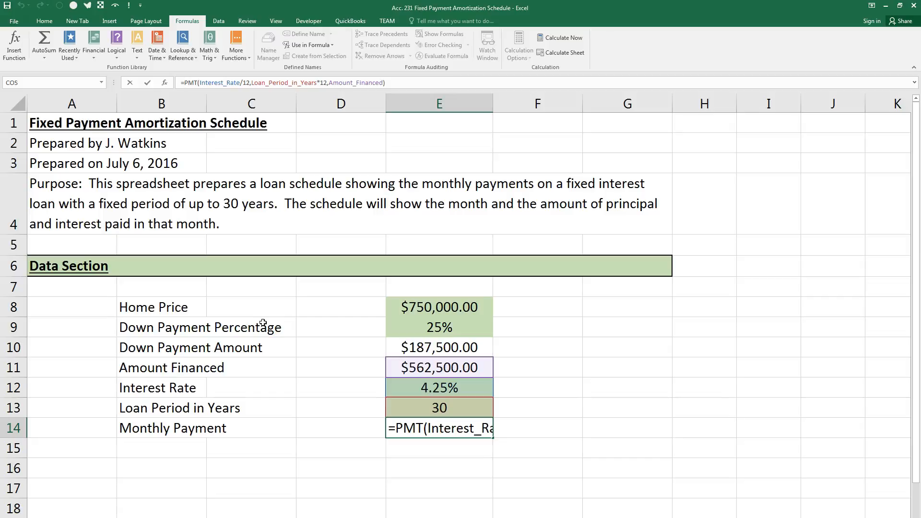
text(-)
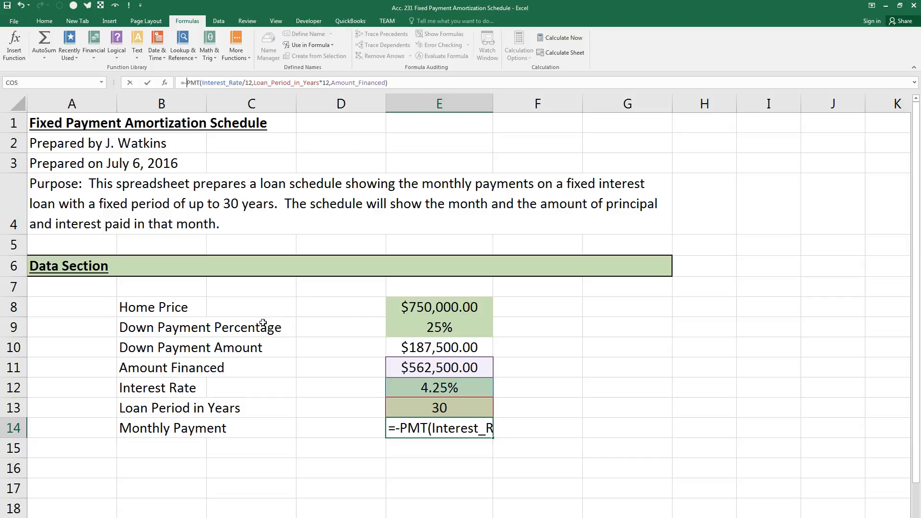
key(Return)
click(465, 476)
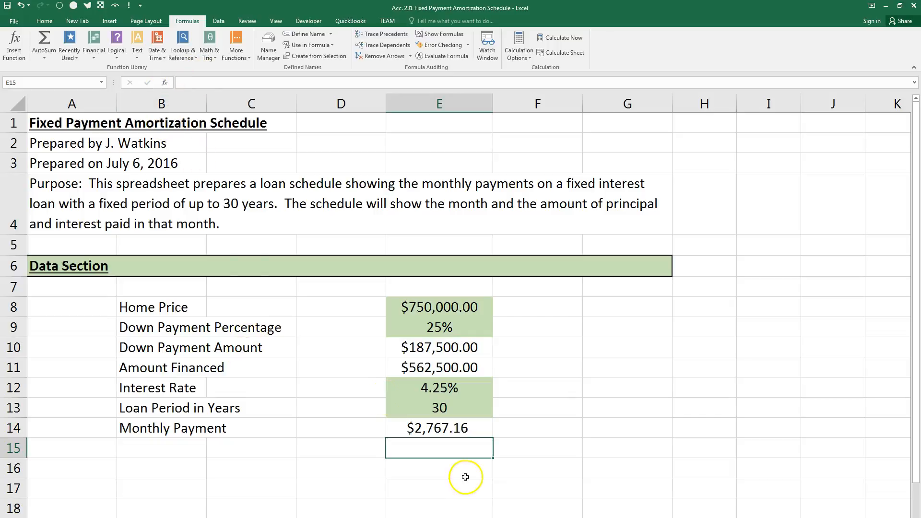
Step: Remove the minus sign before PMT from the Monthly Payment formula in E14
click(456, 426)
click(191, 83)
click(186, 82)
key(BackSpace)
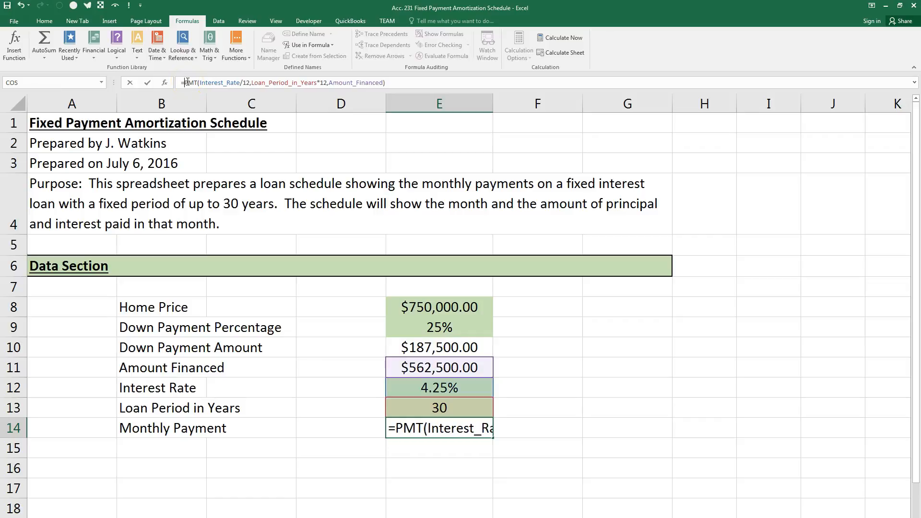
key(Return)
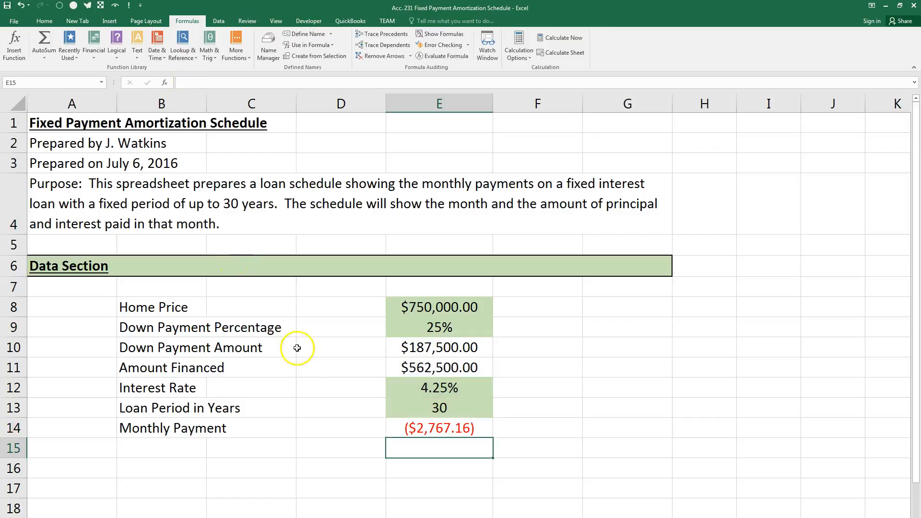
Step: Negate the Monthly Payment formula by editing it within cell E14 to =-PMT(Interest_Rate/12,Loan_Period_in_Years*12,Amount_Financed)
click(423, 428)
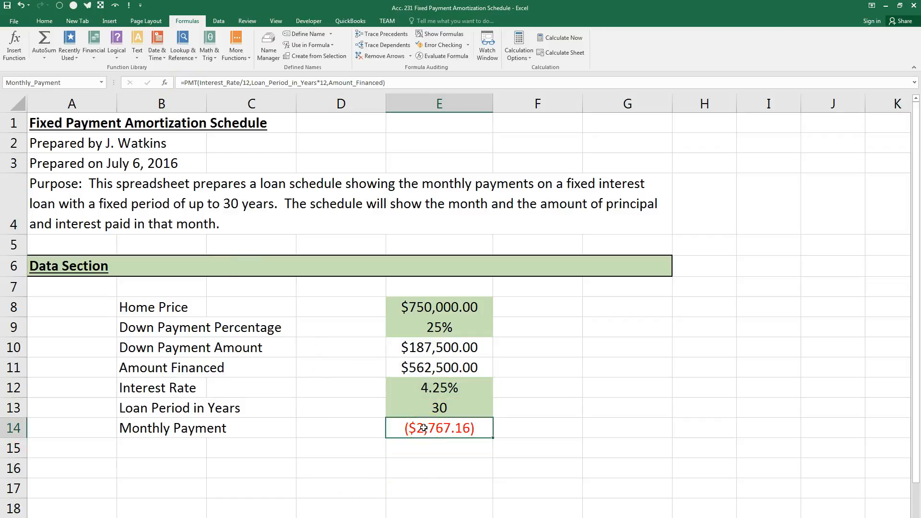
key(F2)
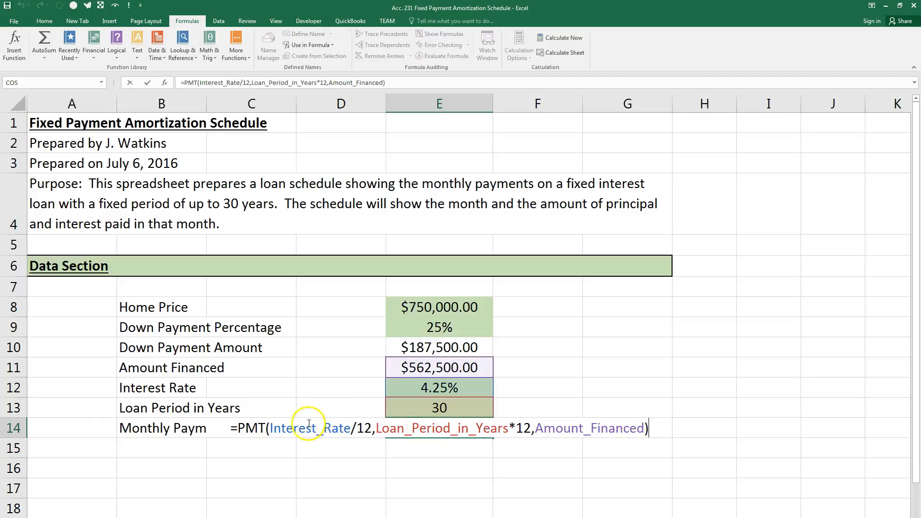
click(236, 428)
text(-)
key(Return)
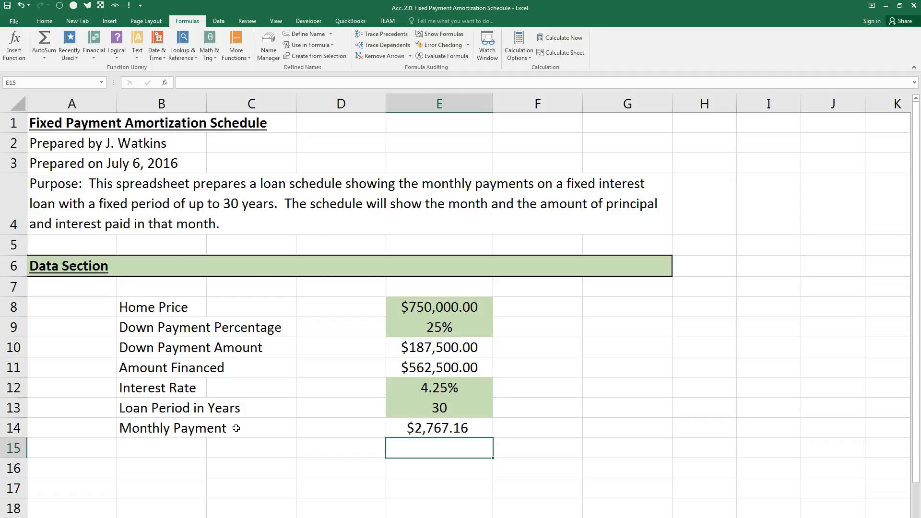
Step: Consult the Word test document for the data columns required in the answer section, and return to the Excel workbook
click(67, 451)
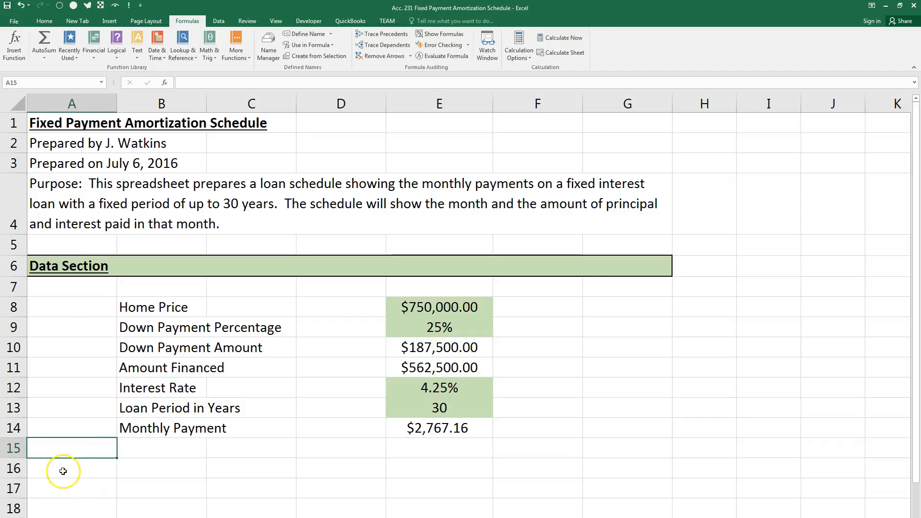
click(63, 471)
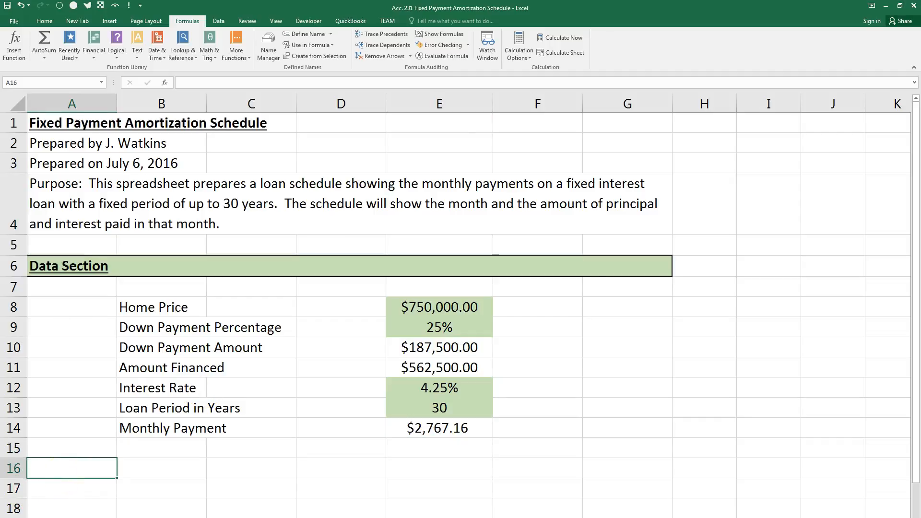
drag(920, 41, 530, 38)
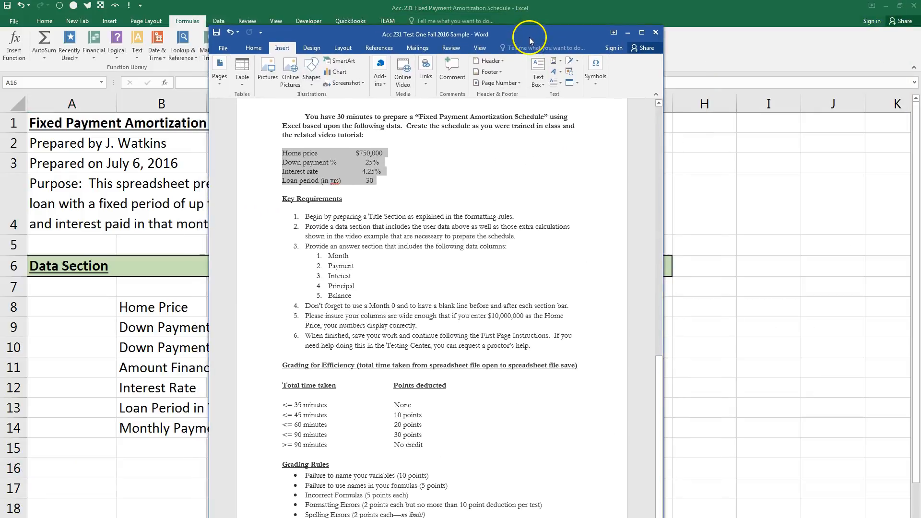
drag(304, 246, 366, 299)
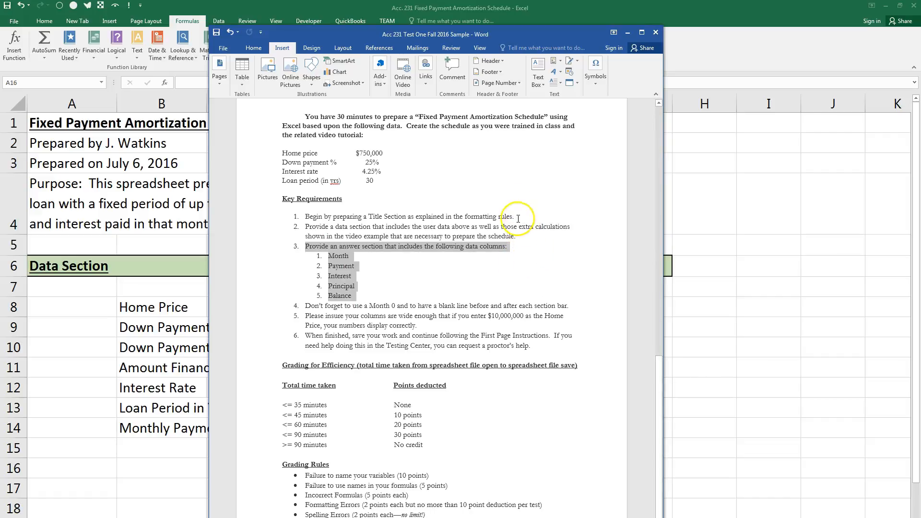
drag(462, 34, 920, 36)
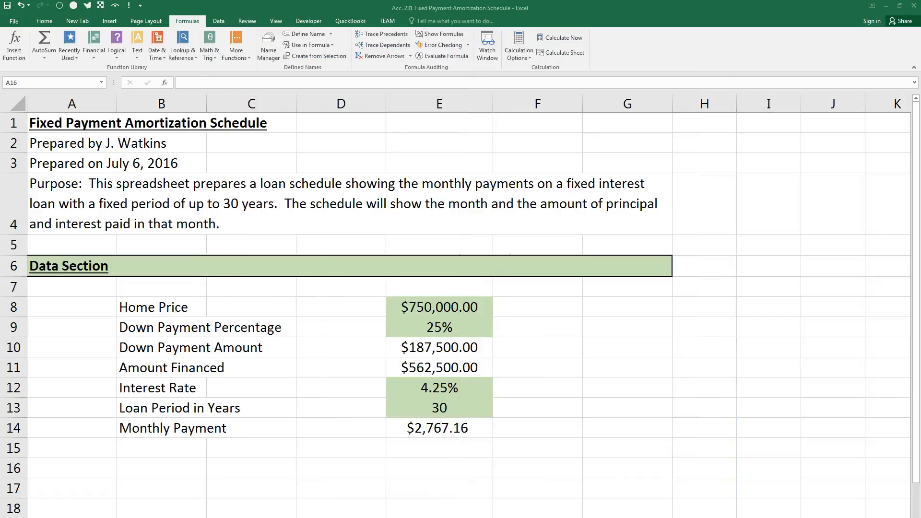
Step: Enter the heading "Answer Section" in cell A16, below the data section
click(59, 468)
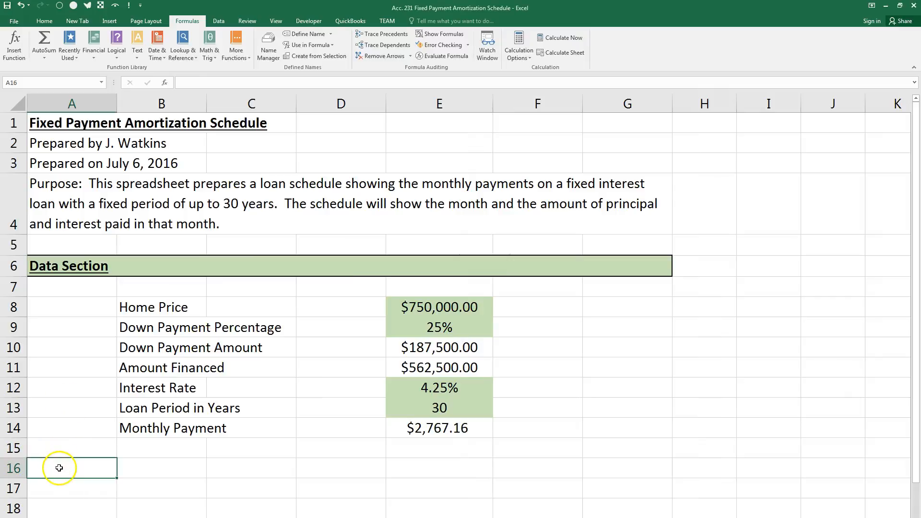
text(Answer Section)
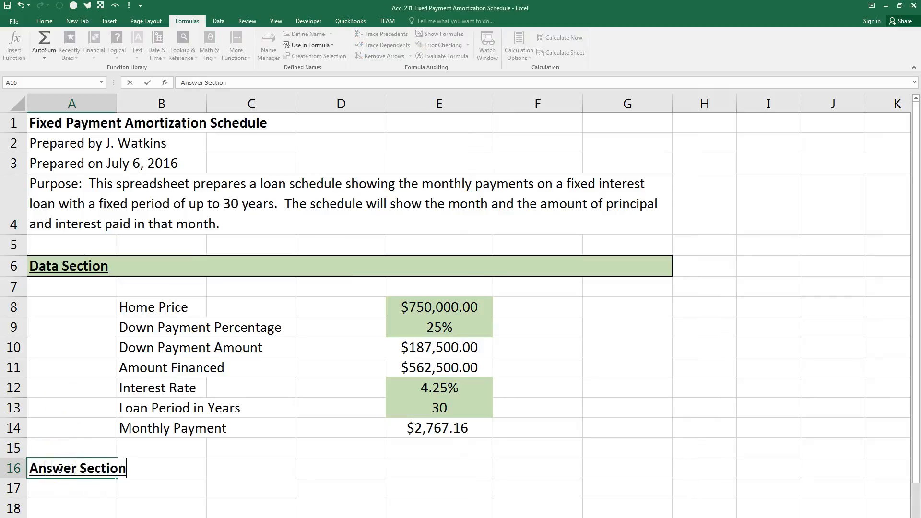
key(Return)
Step: Give the Answer Section heading row A16:G16 a light blue fill and an outside border
click(59, 468)
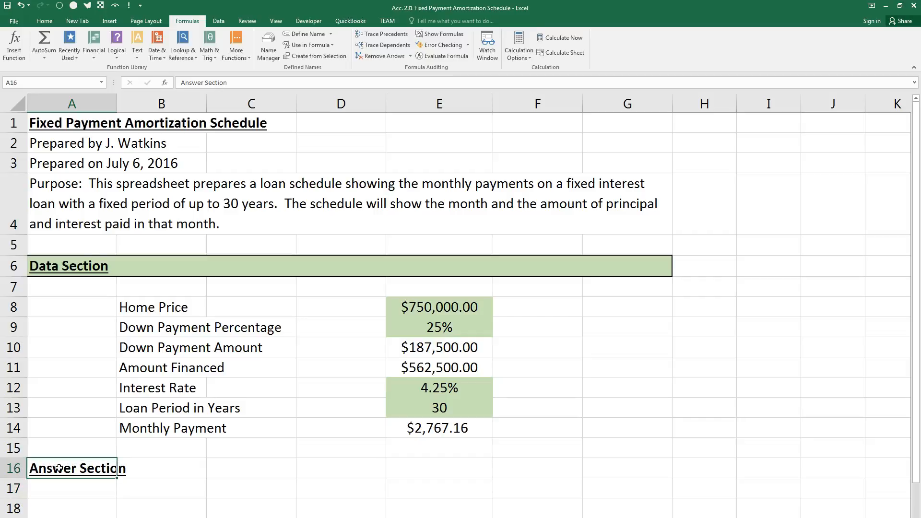
key(shift+Right)
key(shift+Right)
key(shift+Right)
key(shift+Right)
key(shift+Right)
key(shift+Right)
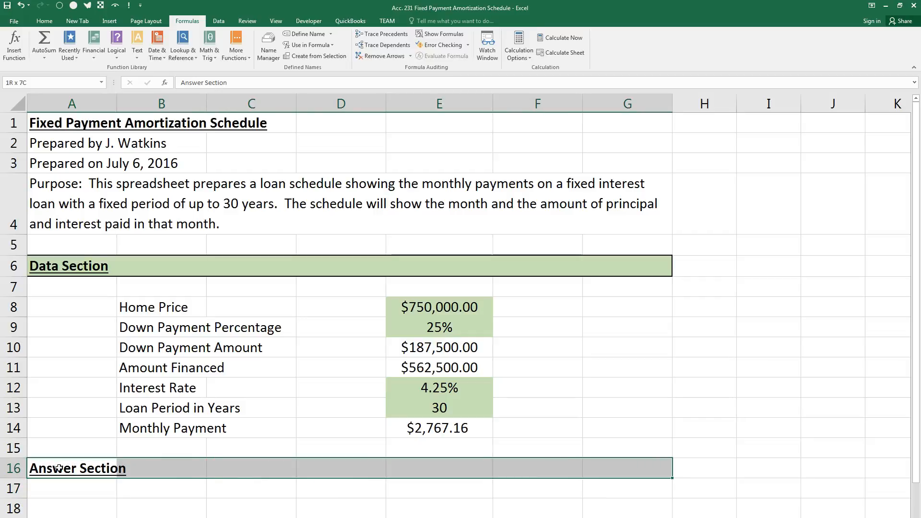
click(44, 21)
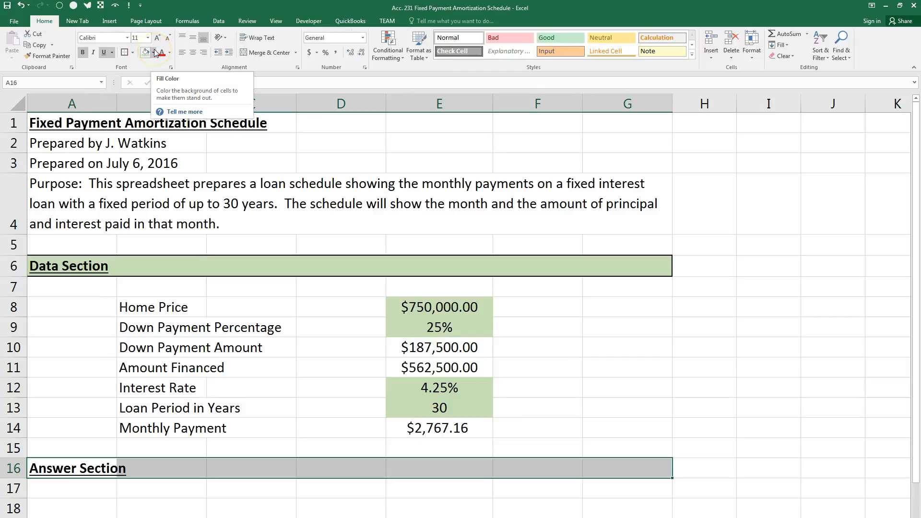
click(154, 50)
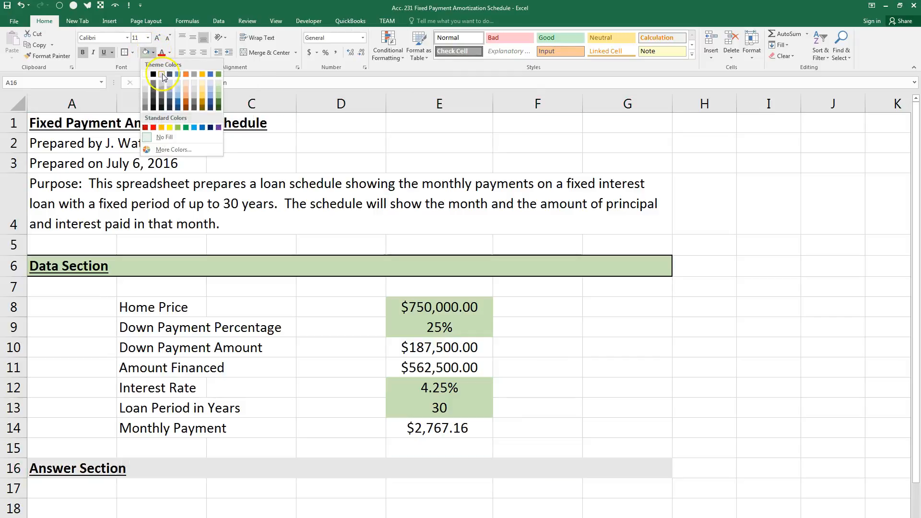
click(179, 93)
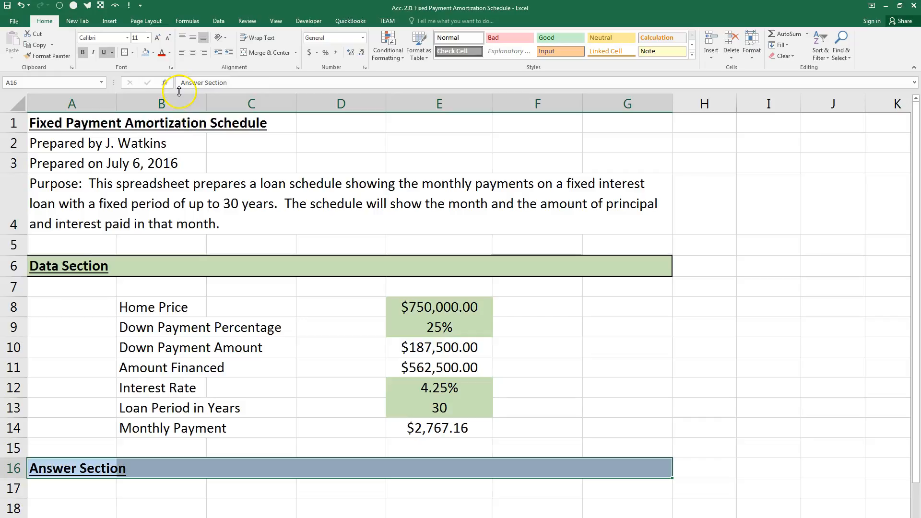
click(125, 53)
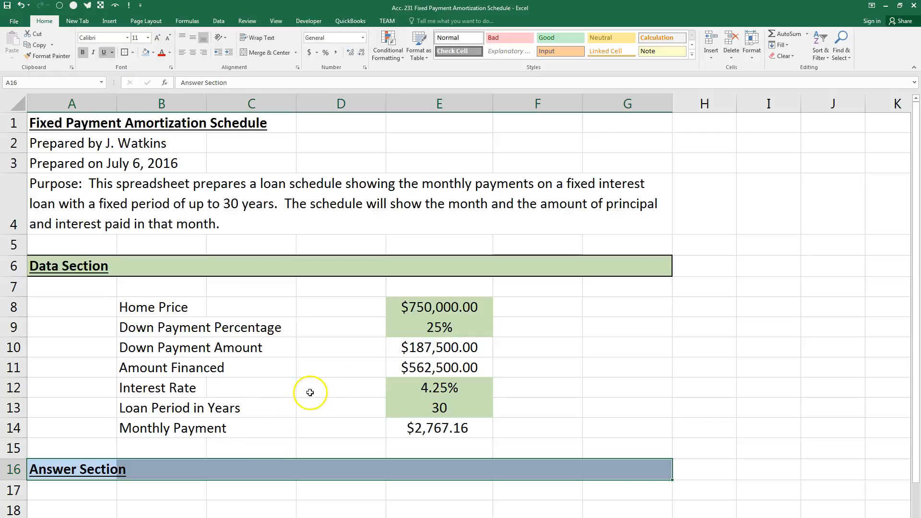
Step: Enter the column headings Month, Payment, Interest, Principal and Balance in B18:F18
scroll(290, 419, down, 1)
scroll(289, 418, down, 1)
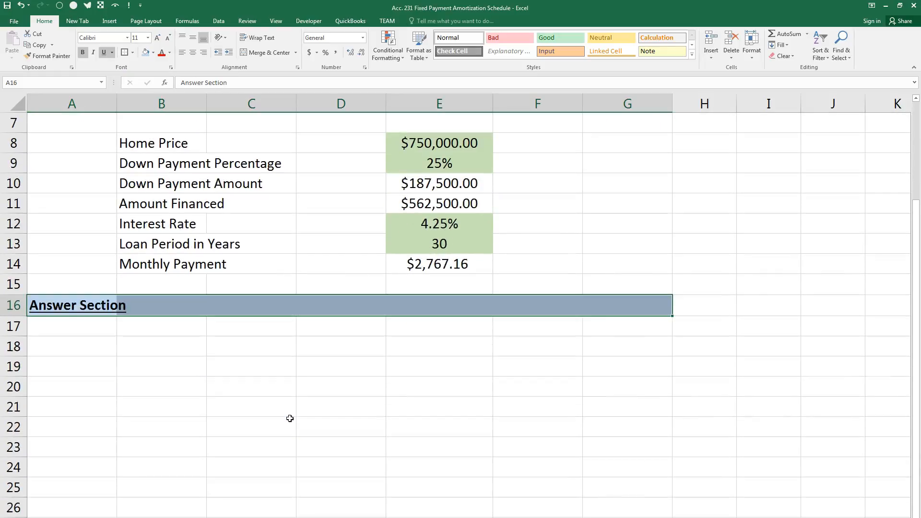
click(170, 352)
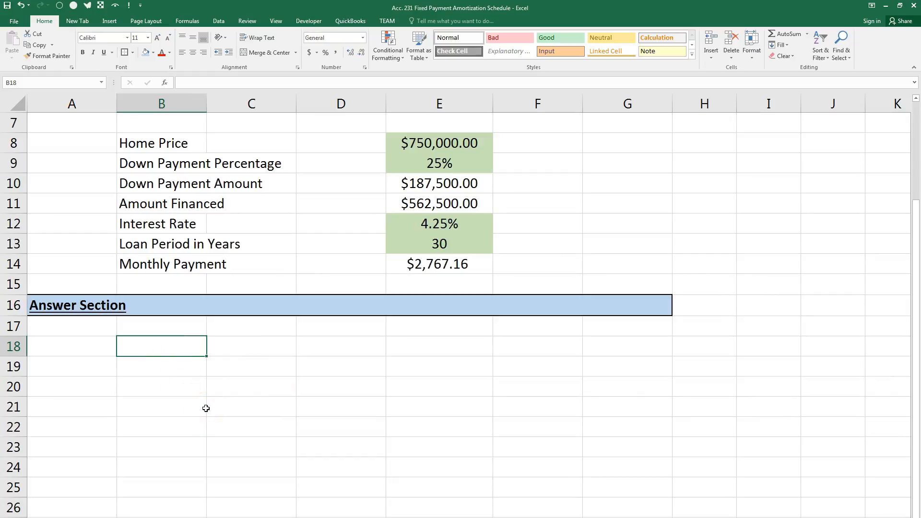
text(Month)
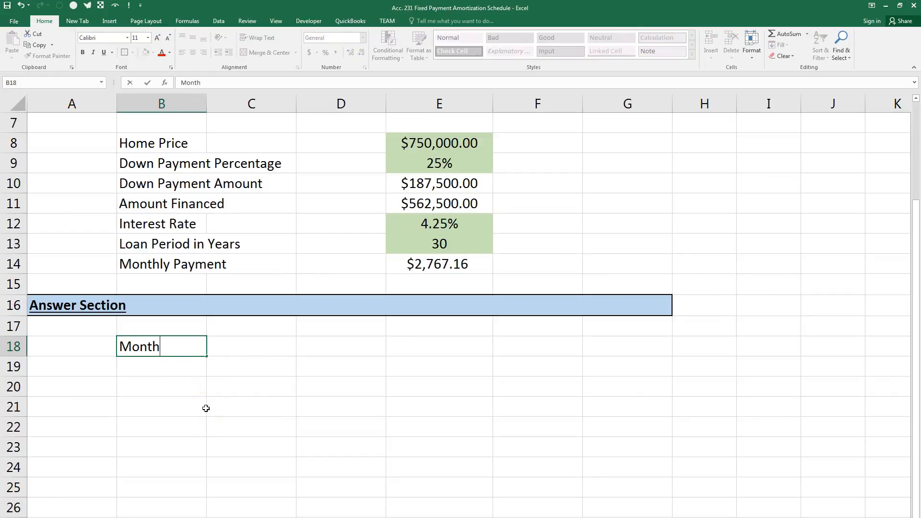
key(Tab)
text(Payment)
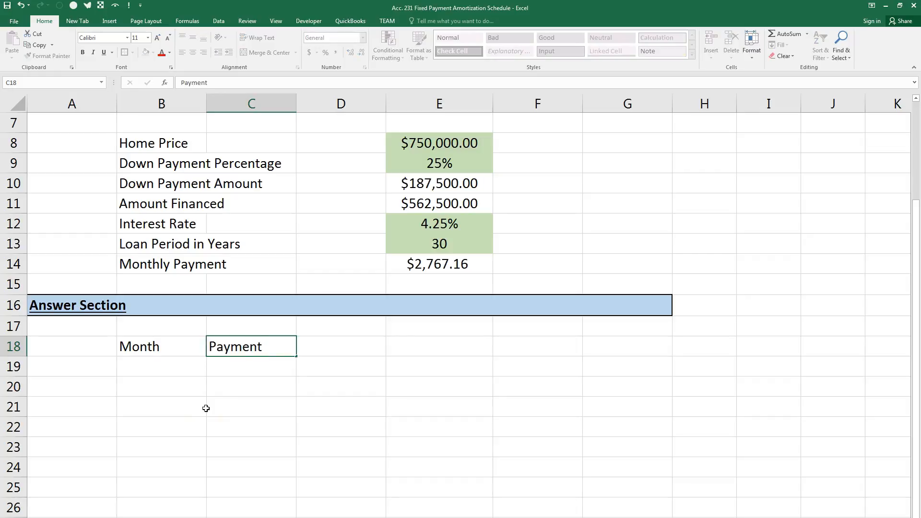
key(Tab)
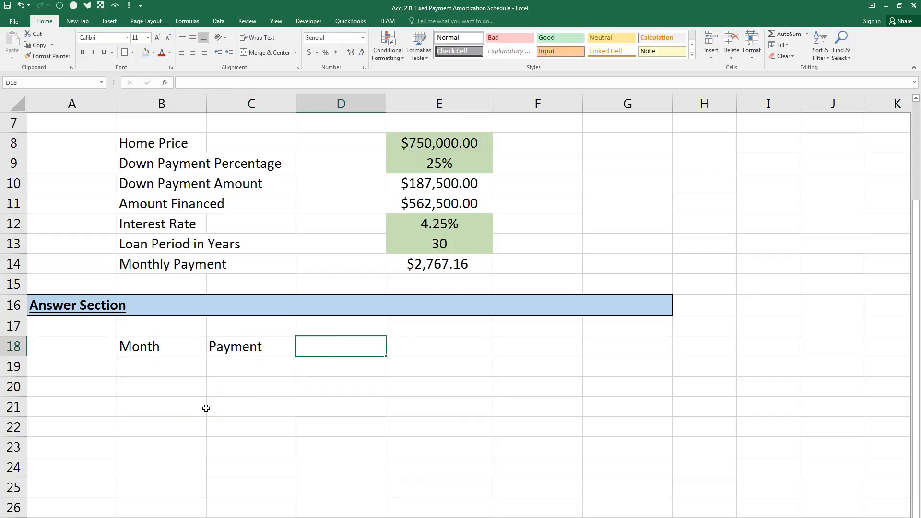
text(Interest)
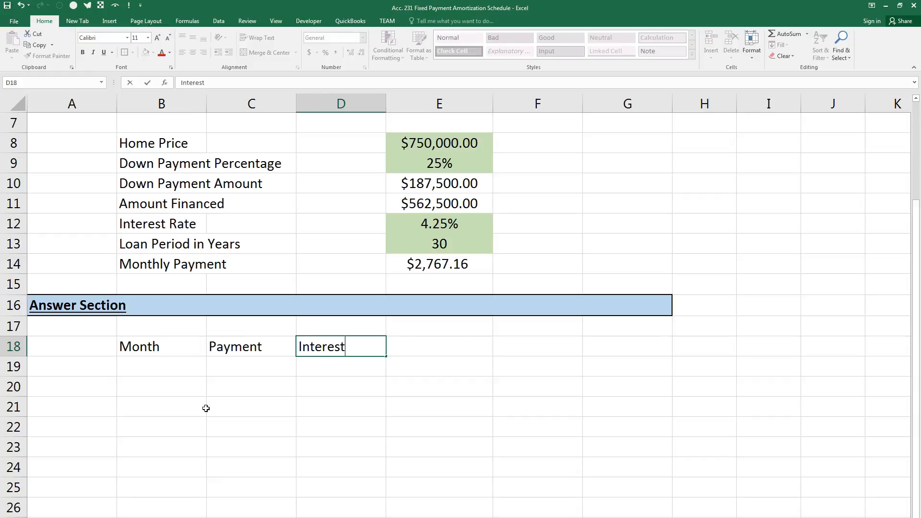
key(Tab)
text(Principal)
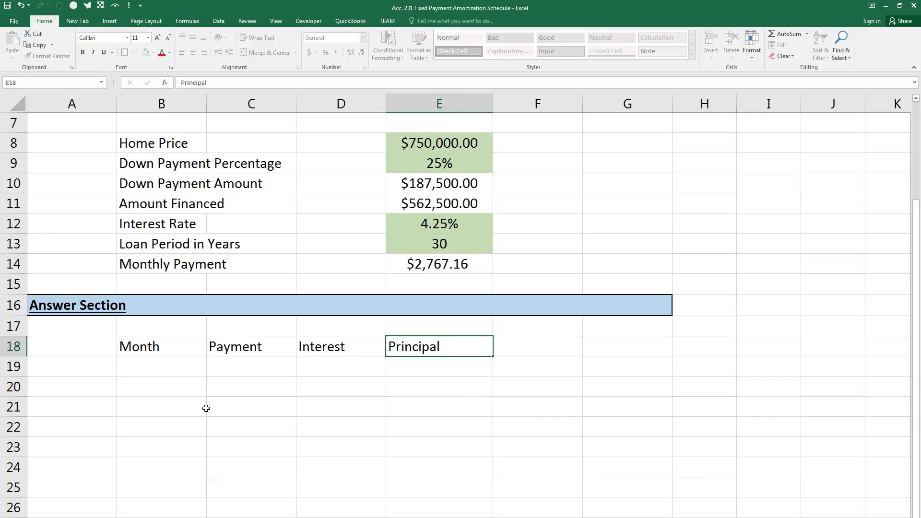
key(Tab)
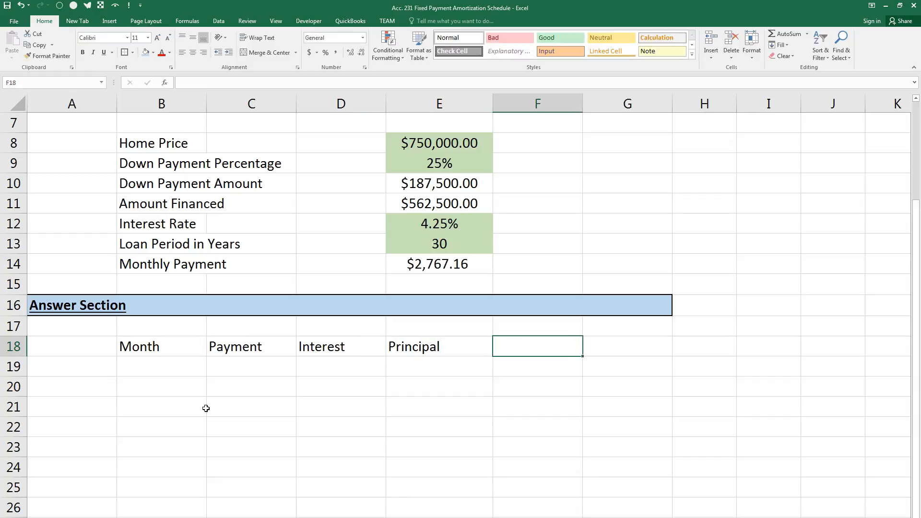
text(Balance)
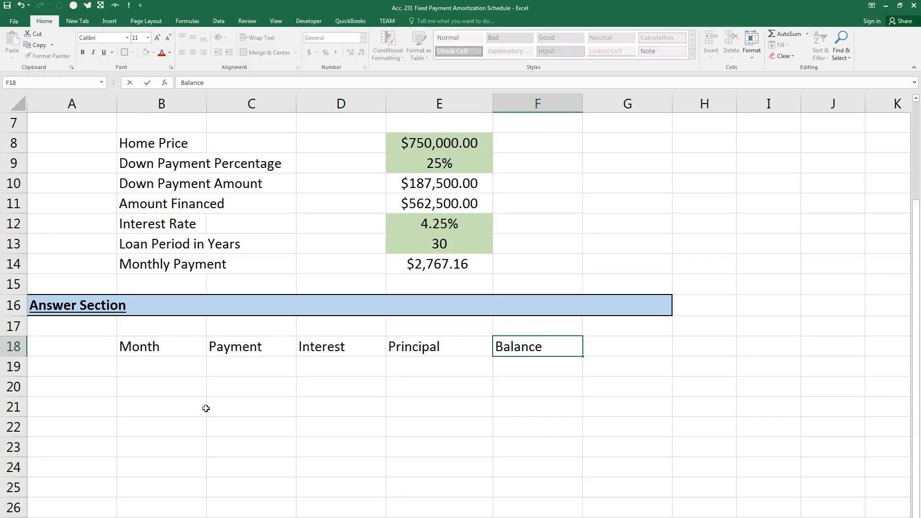
Step: Make the column headings in B18:F18 bold, underlined and centered
key(shift+Left)
key(shift+Left)
key(shift+Left)
key(shift+Left)
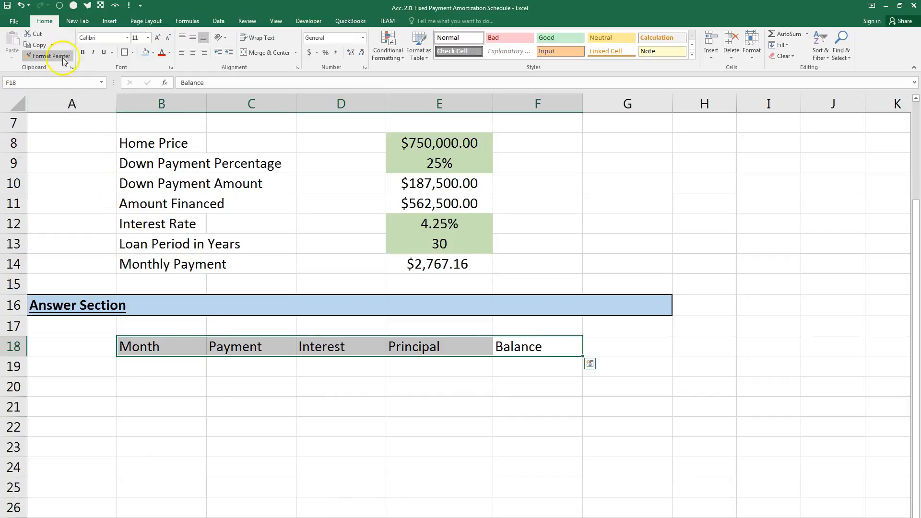
click(83, 53)
click(104, 52)
click(192, 52)
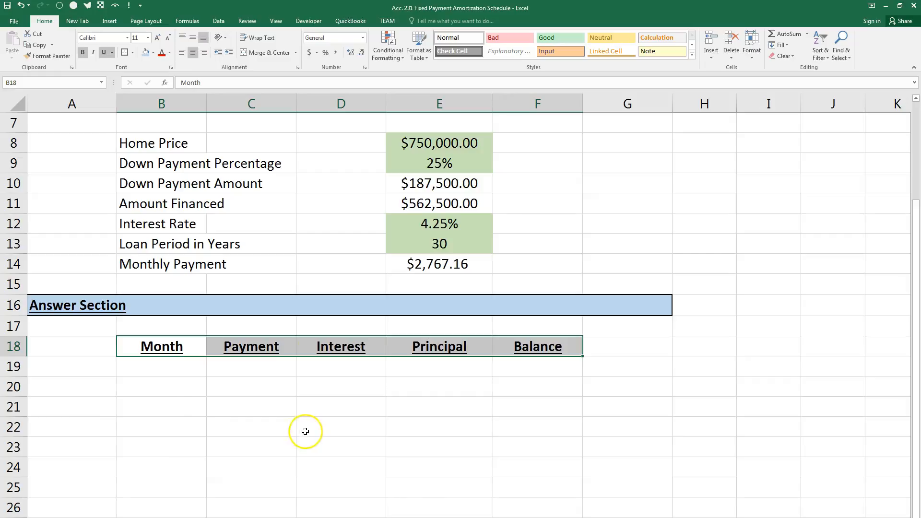
Step: Enter 0 as the first month in cell B19 and center it
click(172, 346)
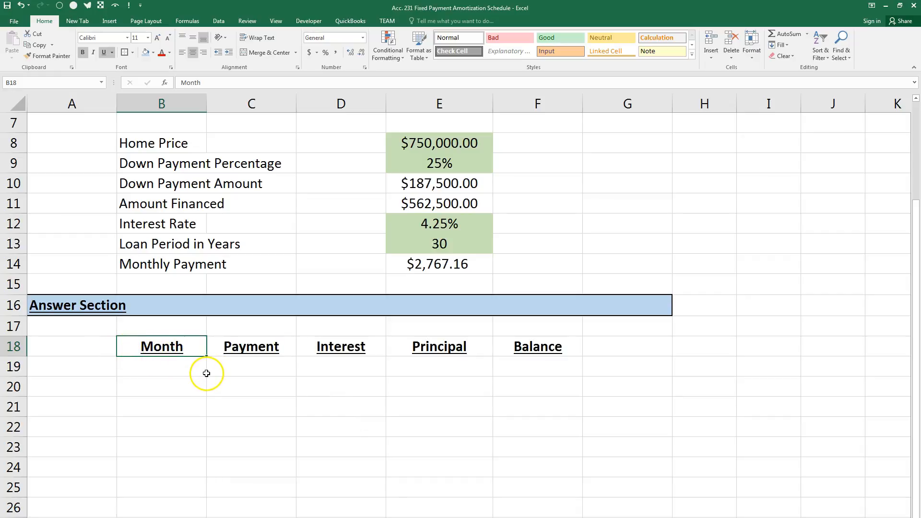
click(162, 372)
text(0)
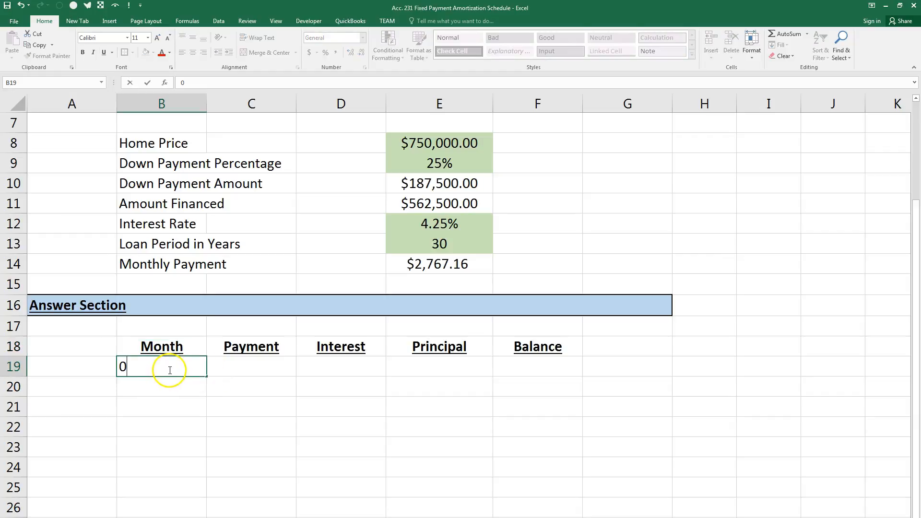
key(Return)
click(169, 370)
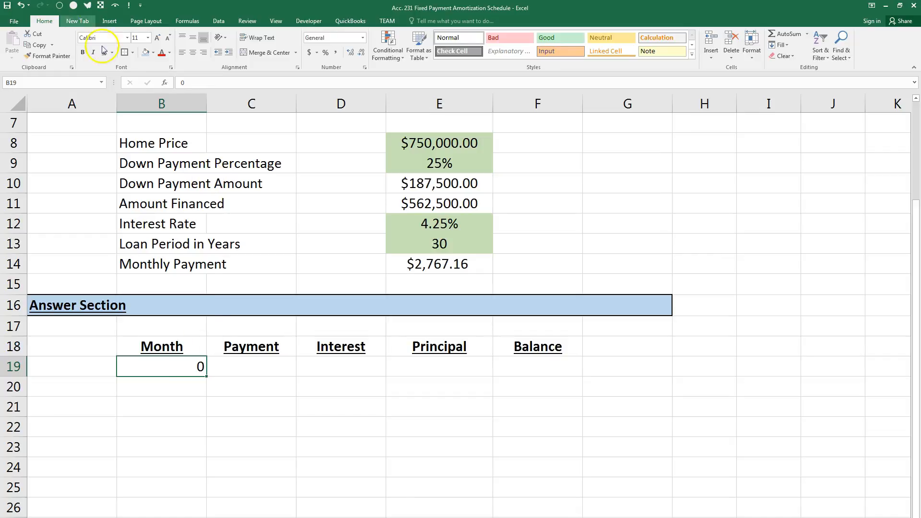
click(192, 52)
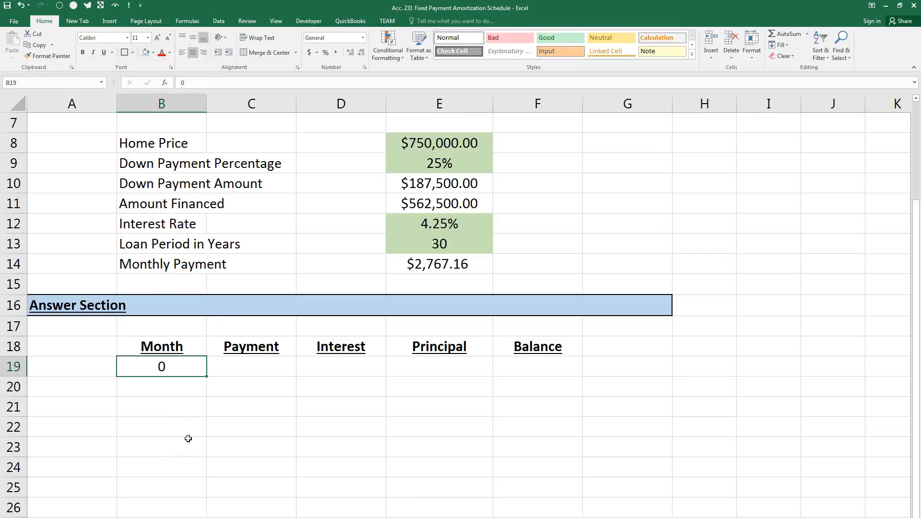
Step: Enter months 1 and 2 in cells B20 and B21
scroll(204, 440, down, 1)
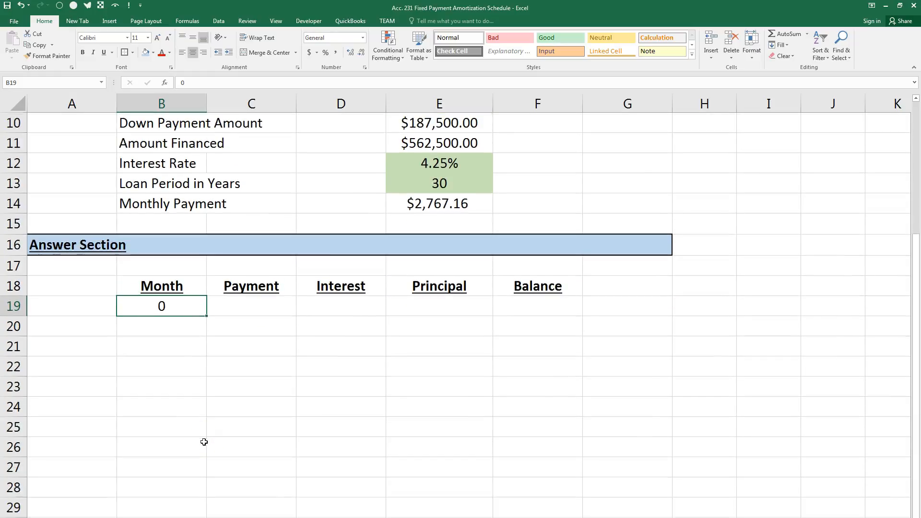
scroll(204, 441, down, 1)
click(193, 270)
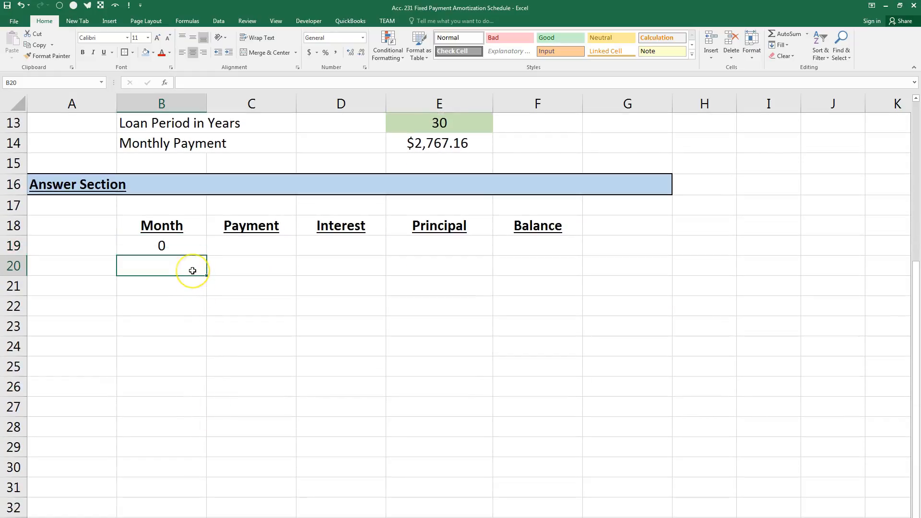
text(1)
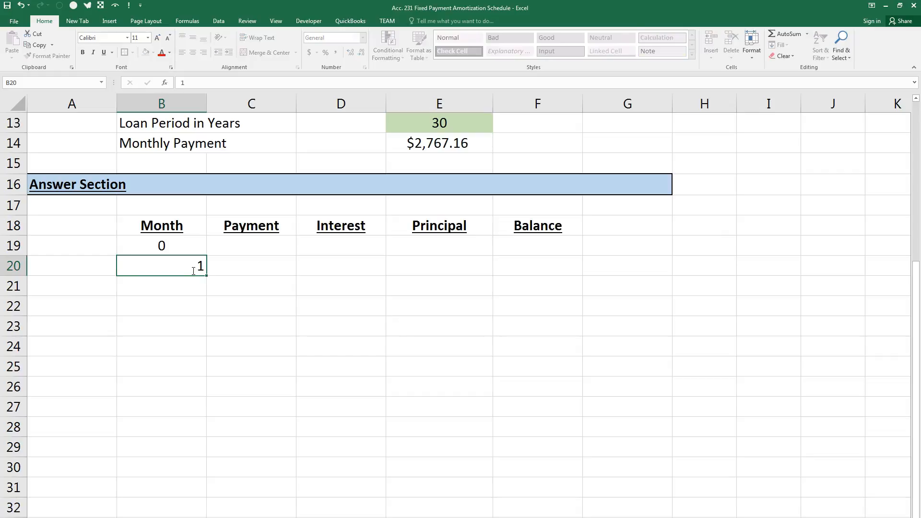
key(Return)
text(2)
key(Return)
Step: Center the month numbers in B19:B21
key(Up)
key(Up)
key(Up)
key(Up)
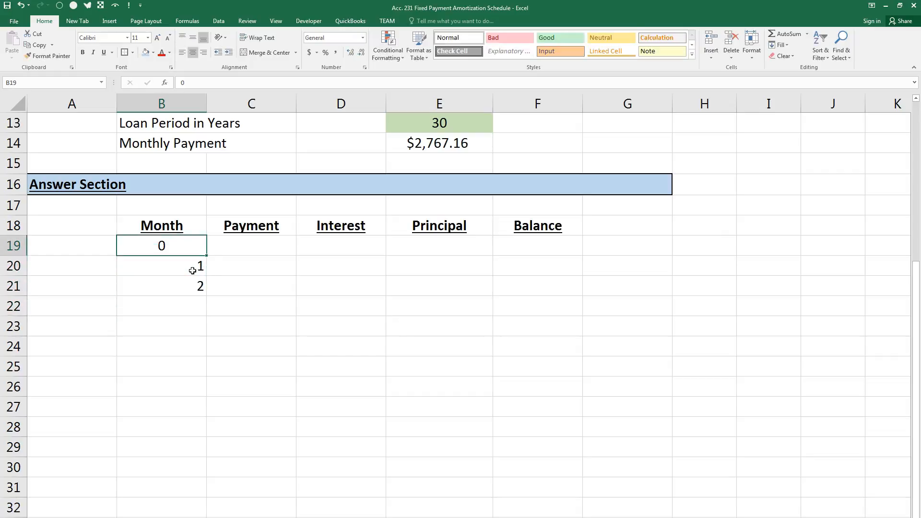
key(Down)
drag(174, 245, 170, 284)
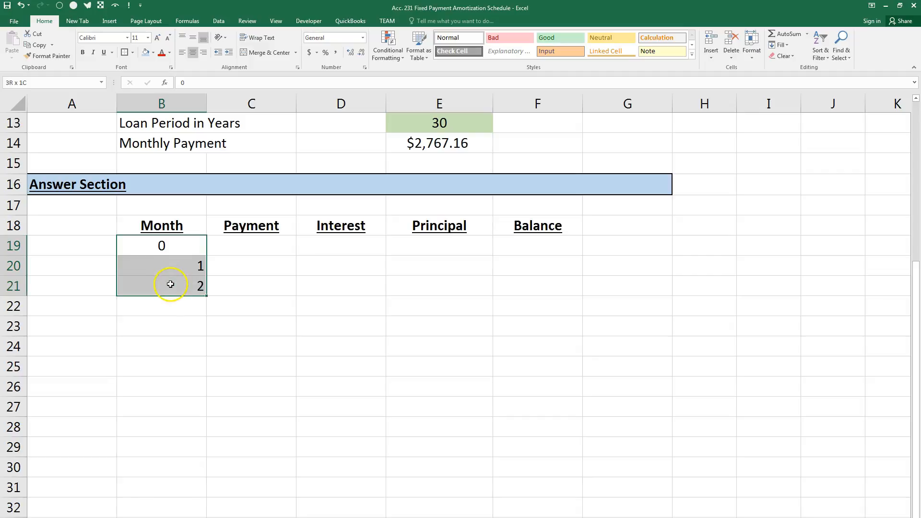
click(193, 52)
click(193, 52)
Step: Fill the month series from B19:B21 down to month 360 in cell B379
drag(208, 296, 208, 358)
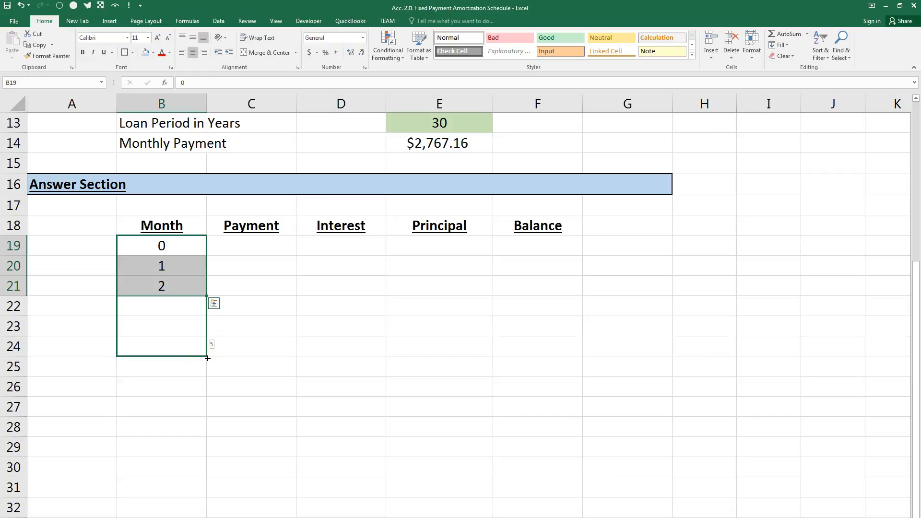
drag(207, 357, 215, 240)
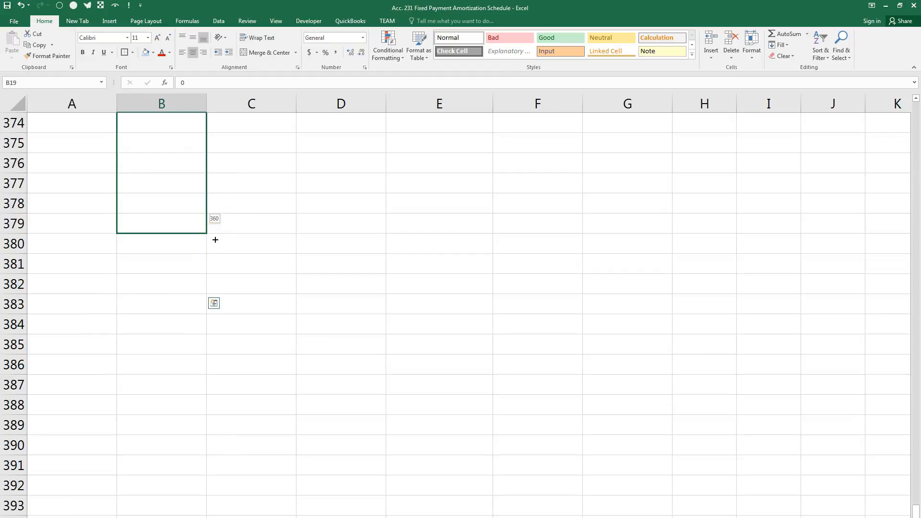
drag(215, 239, 211, 239)
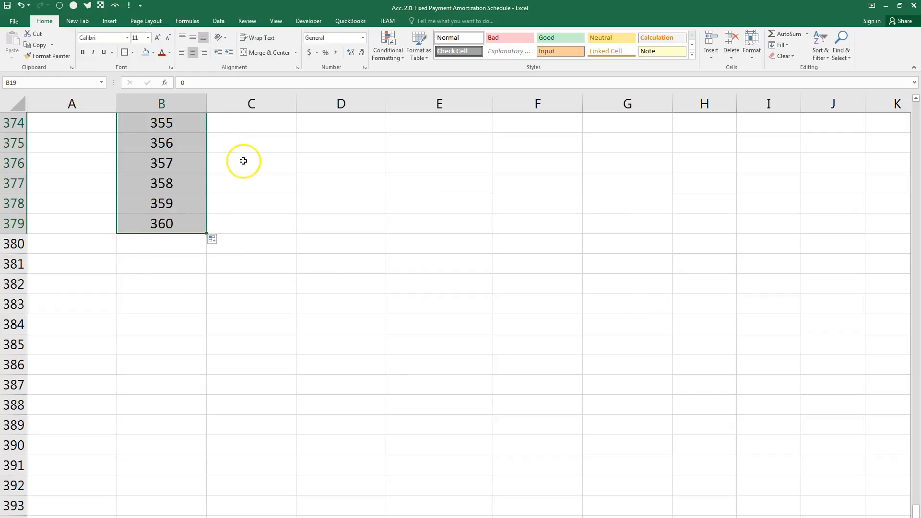
drag(916, 511, 900, 117)
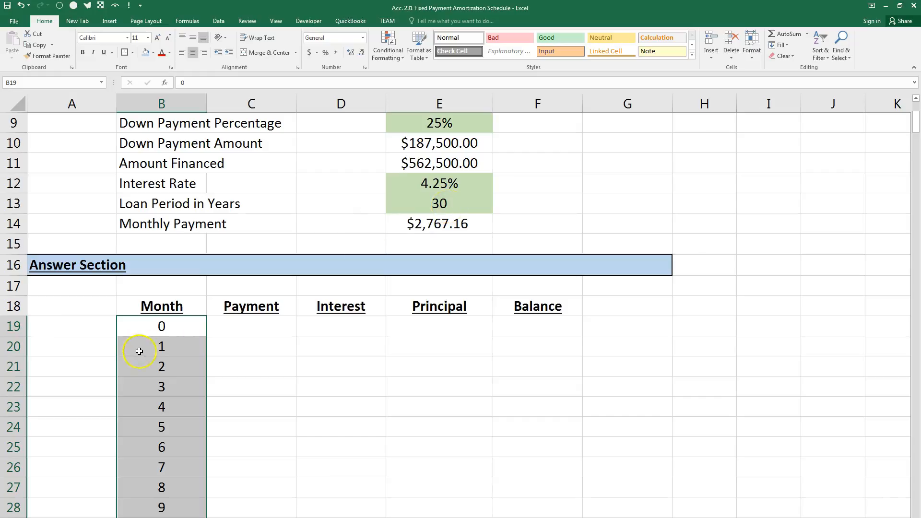
click(178, 331)
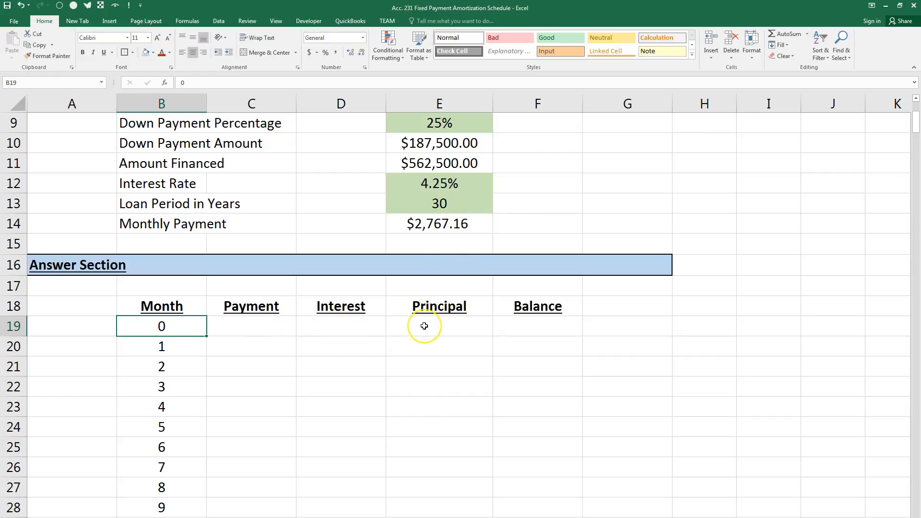
Step: Enter the amount financed as the fixed value 562500 in the month 0 Balance cell F19
click(539, 333)
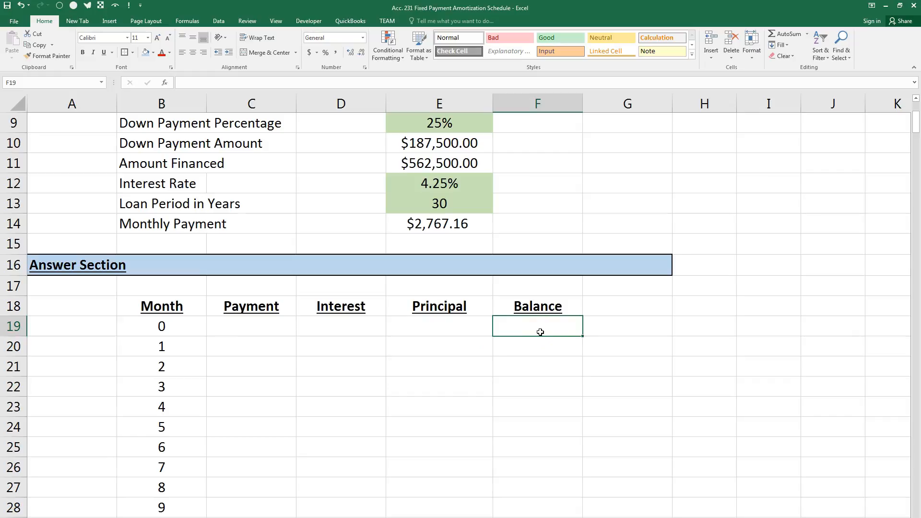
click(404, 164)
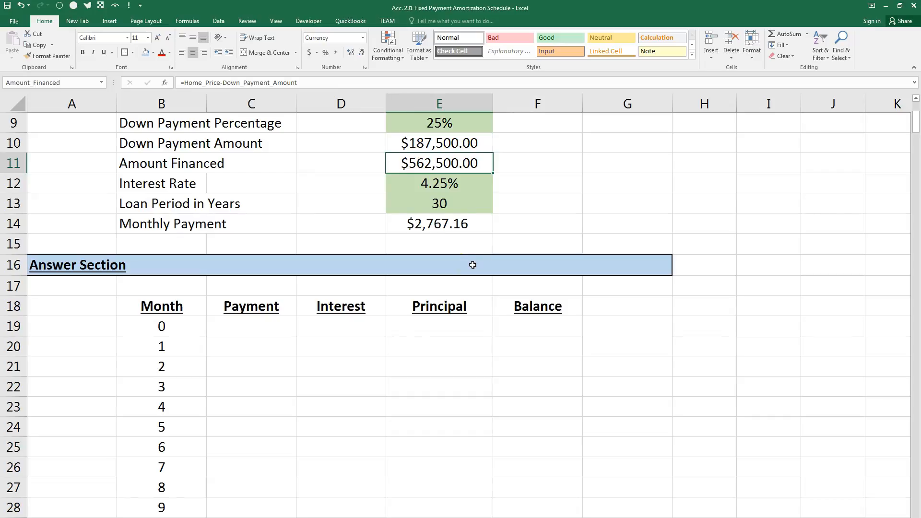
click(512, 332)
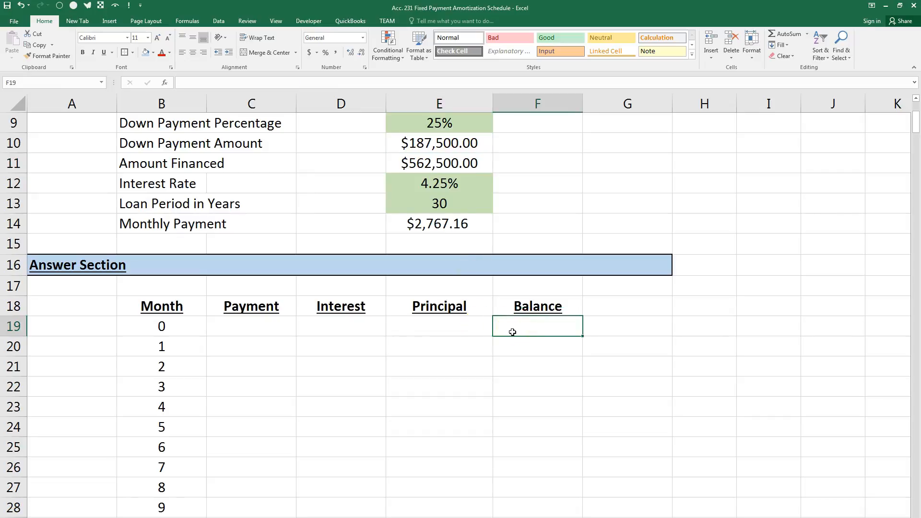
text(562500)
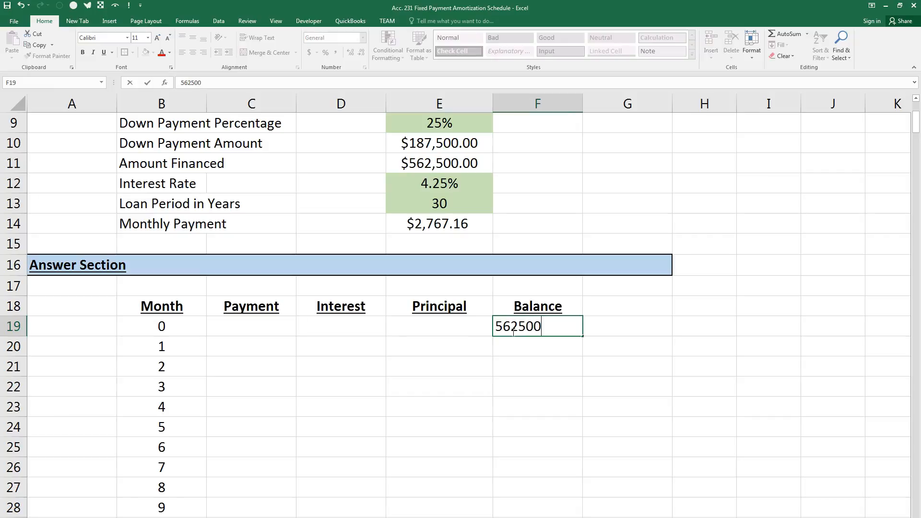
key(Return)
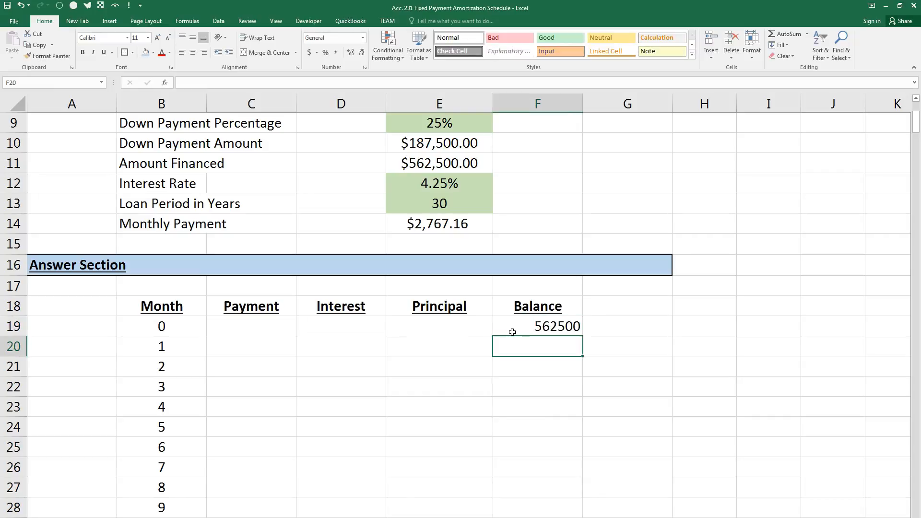
Step: Set the month 0 balance in F19 to the formula =Amount_Financed and give it the comma number format
click(512, 332)
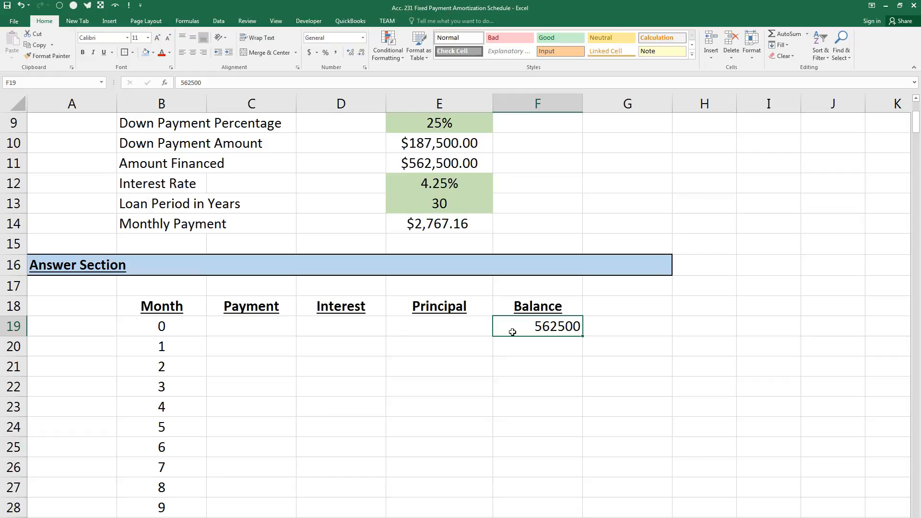
key(Delete)
text(=)
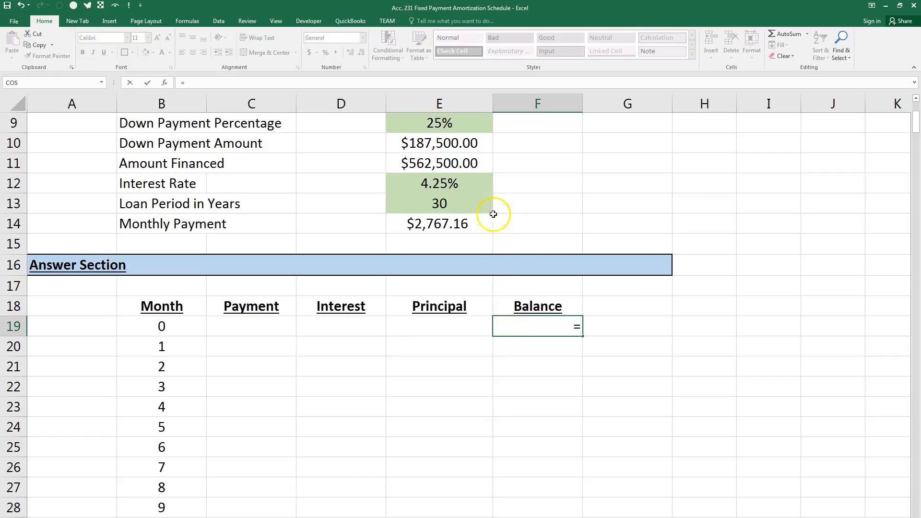
click(458, 165)
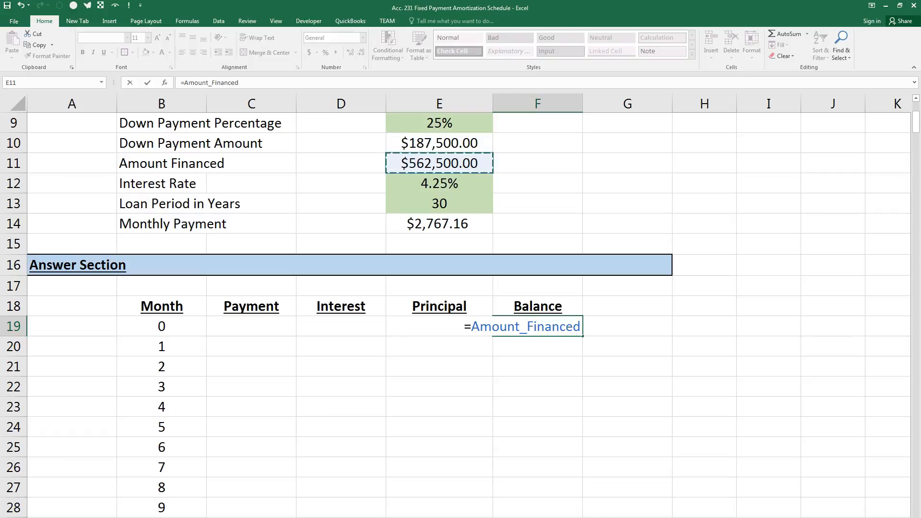
key(Return)
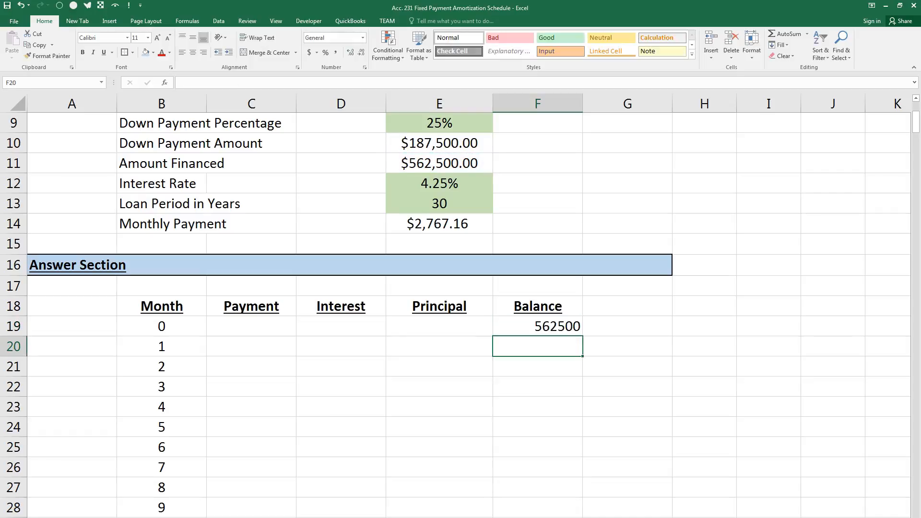
click(537, 326)
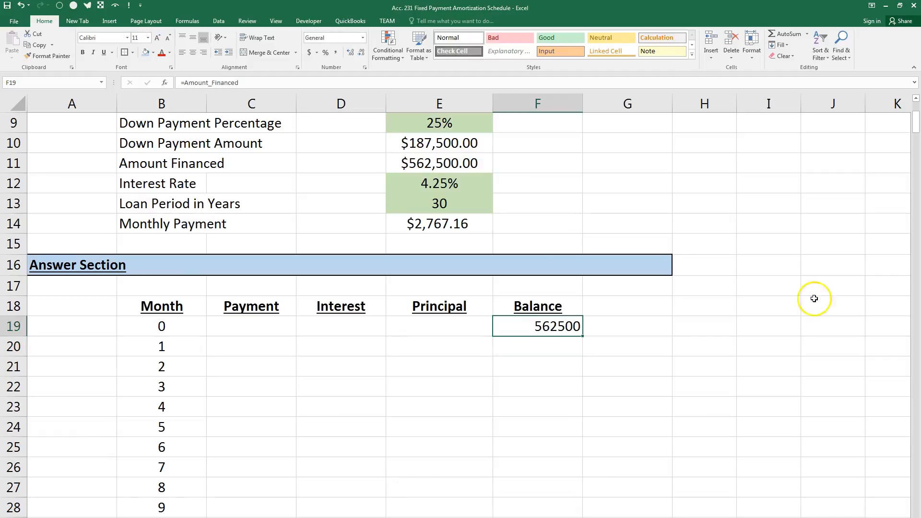
click(336, 53)
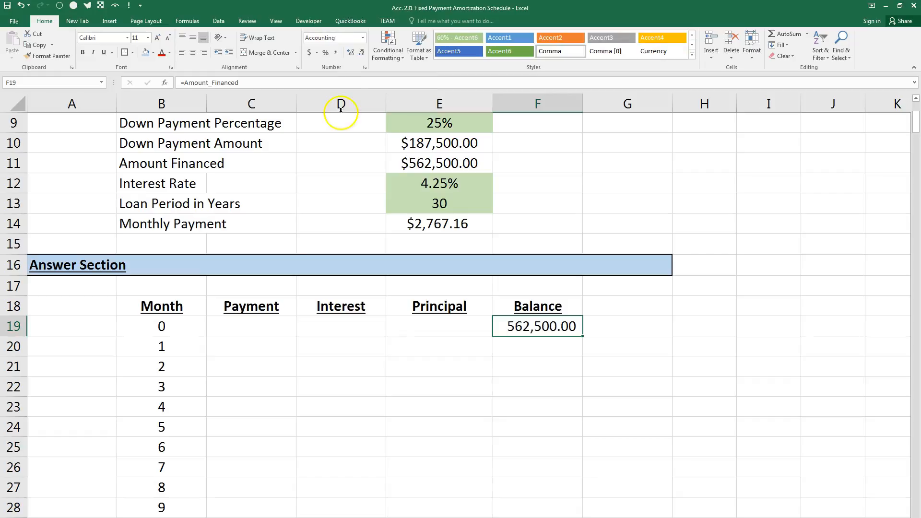
Step: Enter the formula =Monthly_Payment for month 1 in cell C20 and give it the comma number format
click(276, 347)
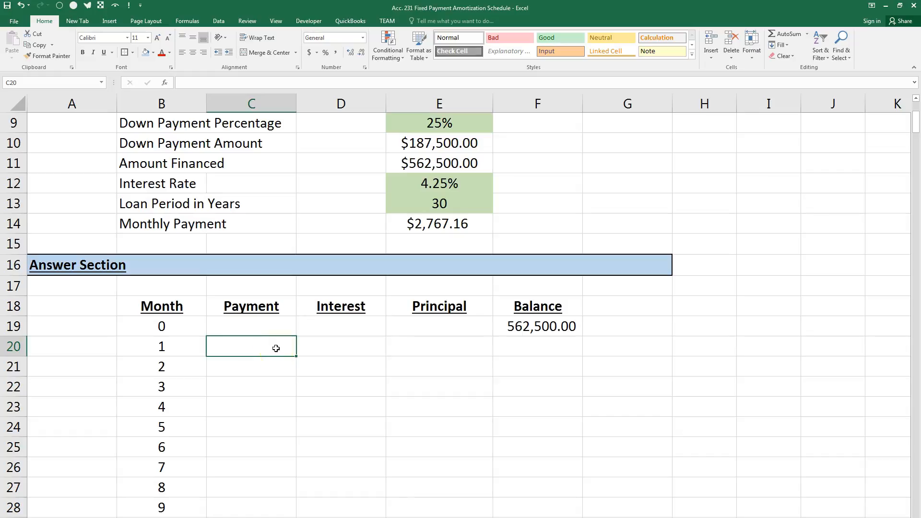
text(=)
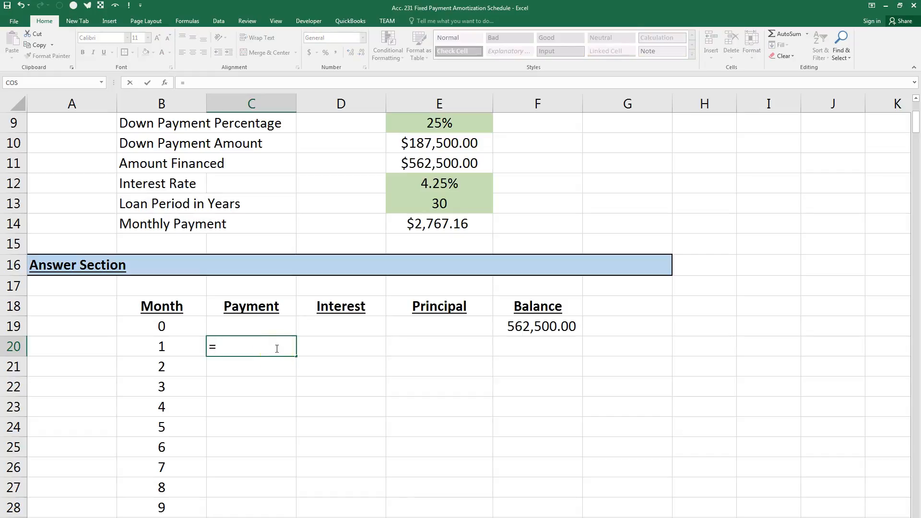
click(415, 226)
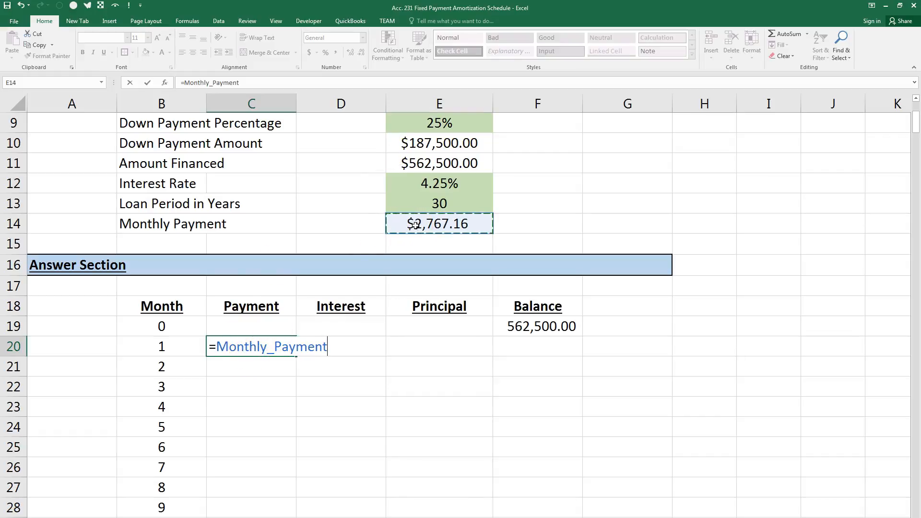
key(Return)
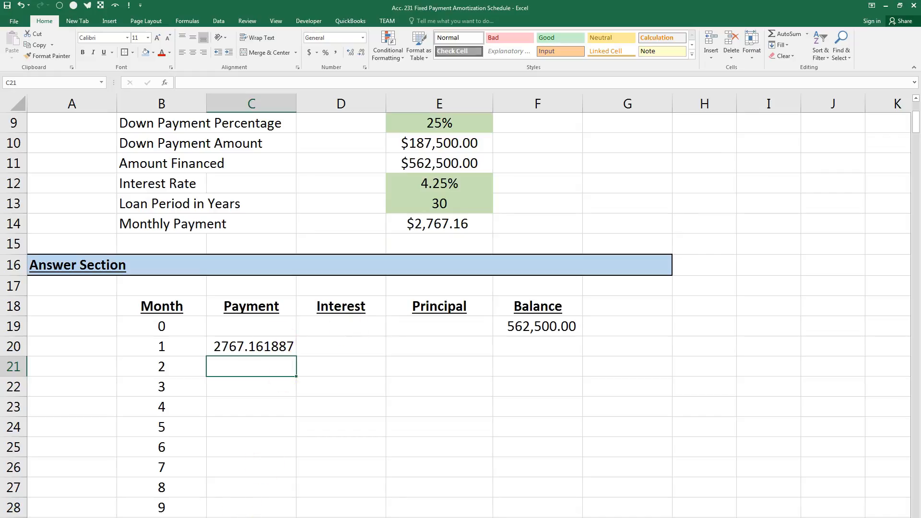
click(443, 226)
click(272, 343)
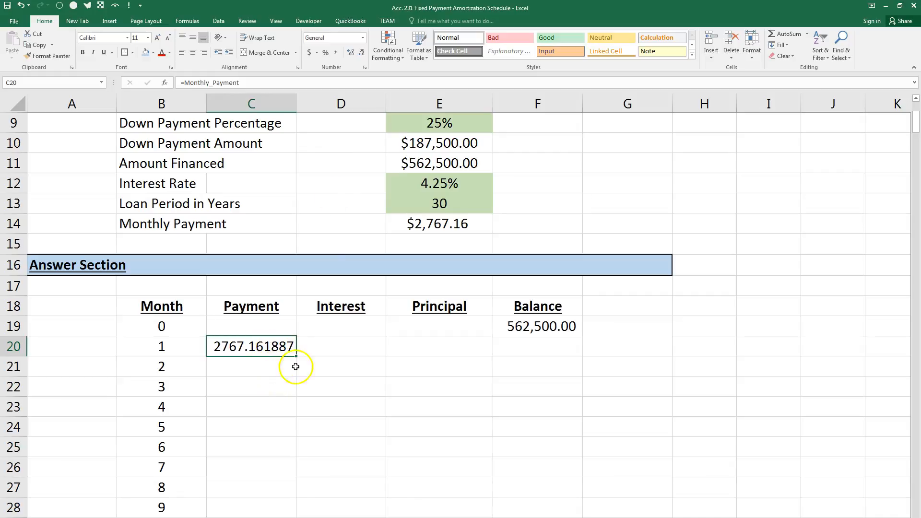
click(335, 53)
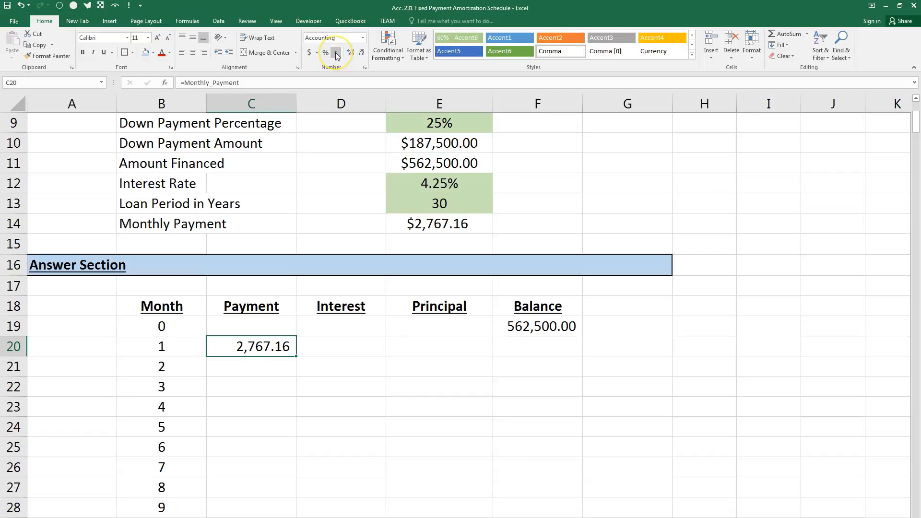
Step: Fill the payment formula from C20 down to month 360 in C379 and check the end of the column
double_click(298, 357)
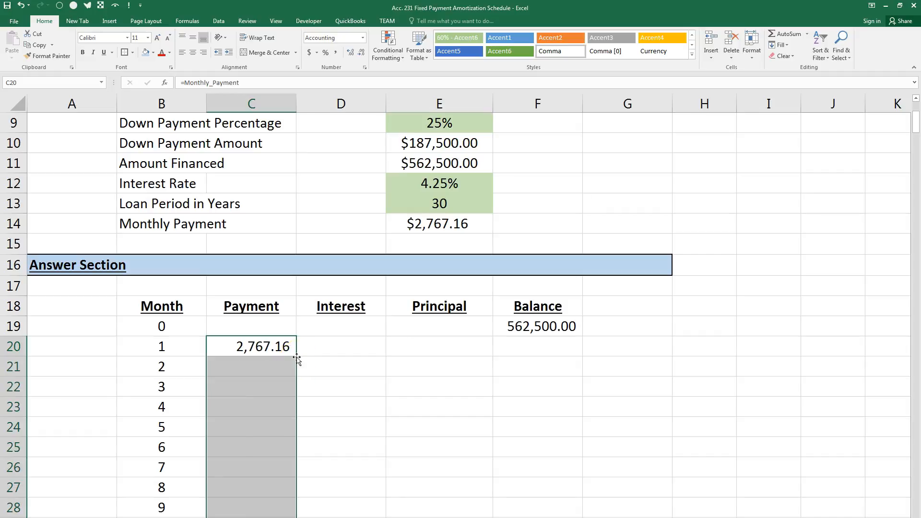
drag(915, 122, 900, 516)
scroll(456, 366, down, 3)
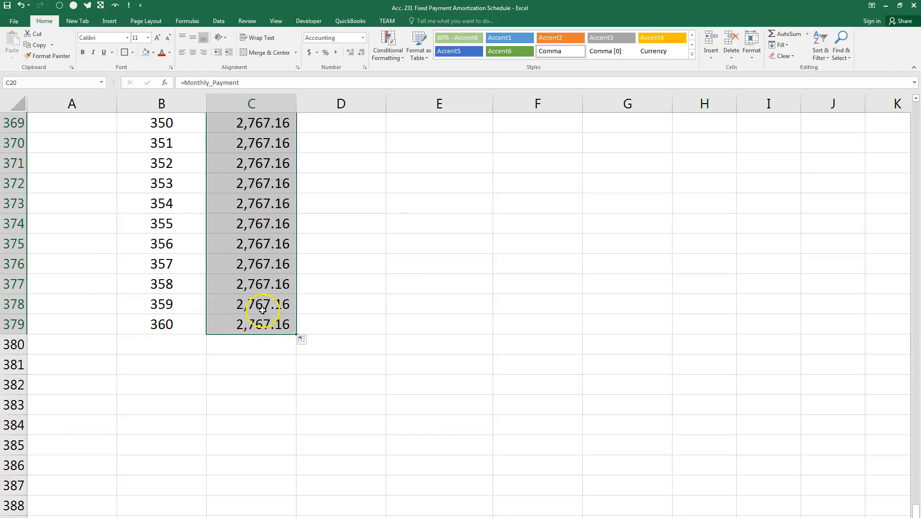
drag(916, 509, 906, 123)
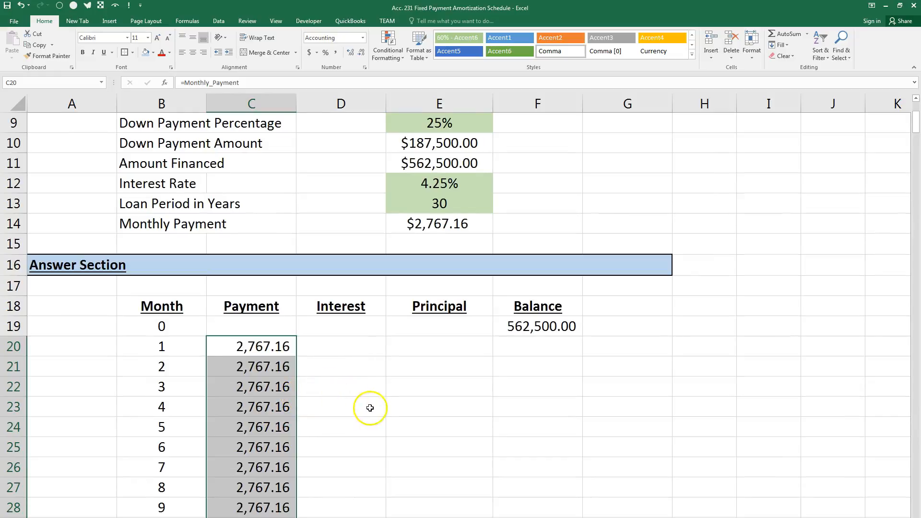
scroll(383, 406, up, 2)
scroll(400, 358, down, 1)
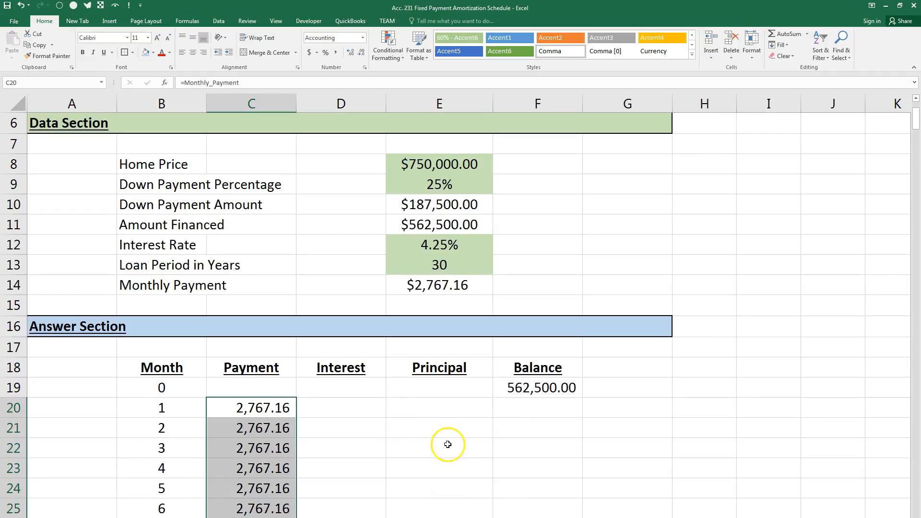
Step: Enter the month 1 interest formula =(Interest_Rate/12)*F19 in cell D20 and give it the comma number format
click(375, 409)
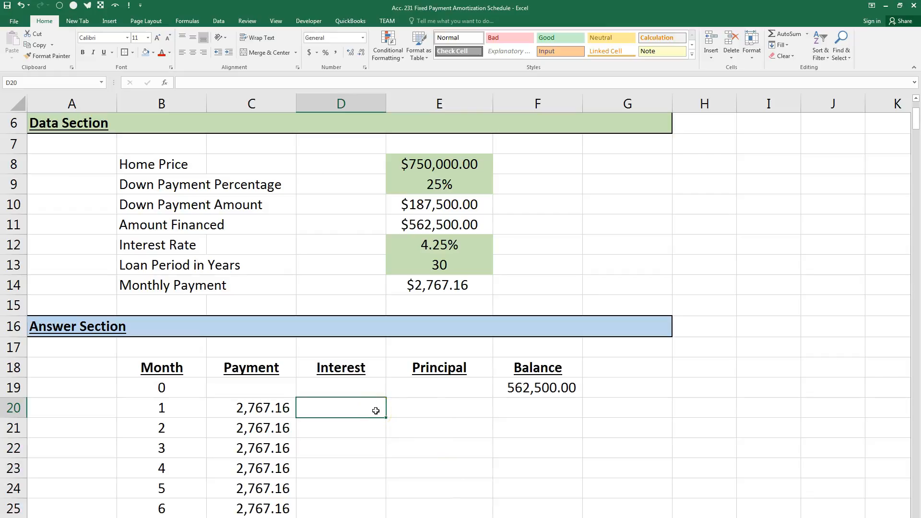
text(=)
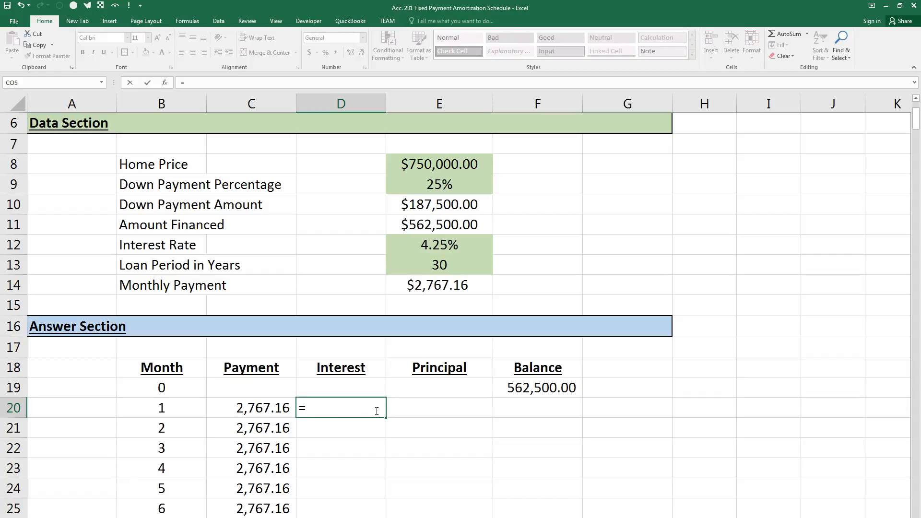
click(374, 411)
text(()
click(452, 244)
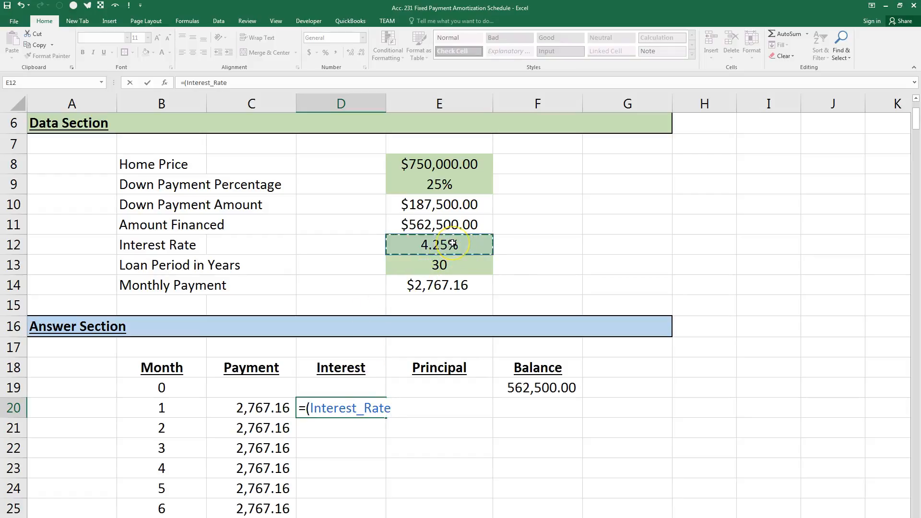
text(/12)*)
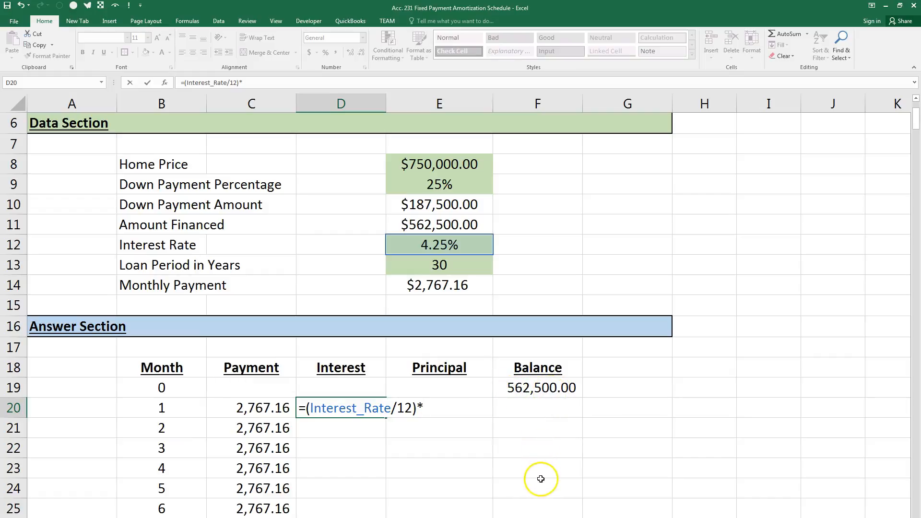
click(539, 388)
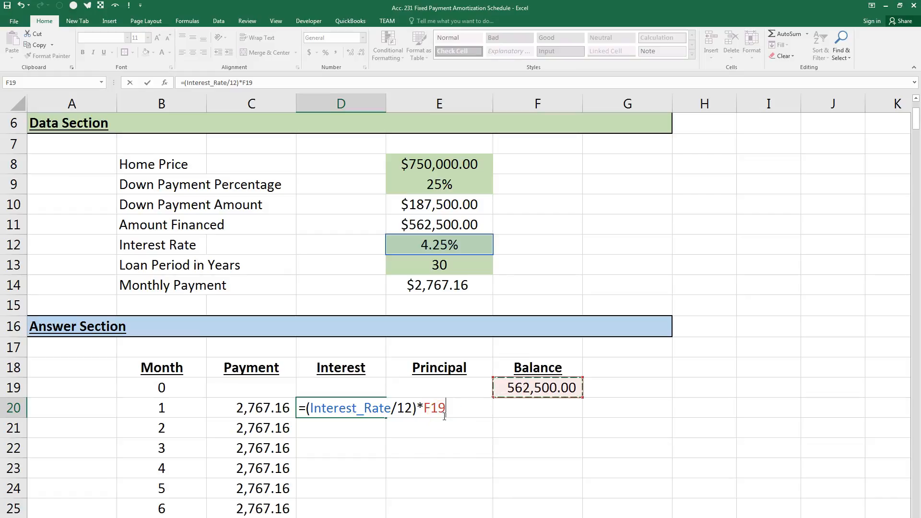
key(Return)
key(Up)
click(335, 53)
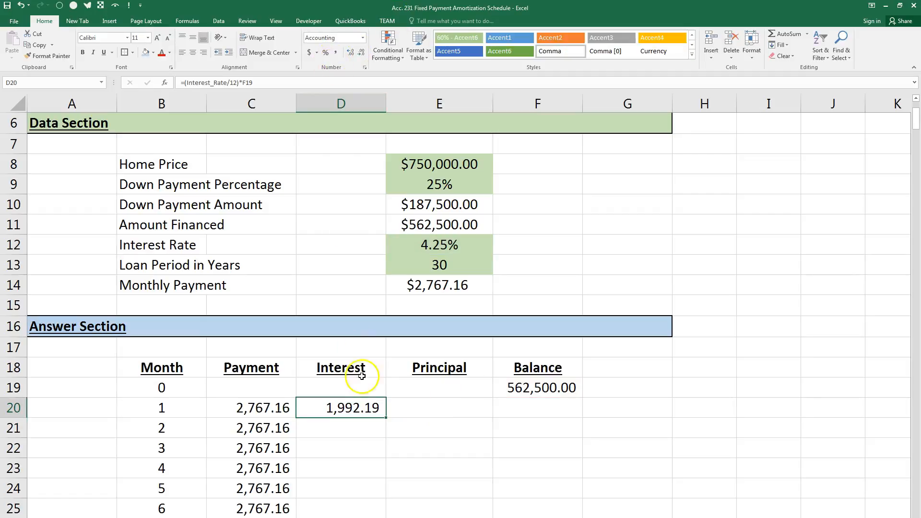
Step: Fill the interest formula from D20 down to month 360 and check the balance references in the first rows with formulas displayed
double_click(385, 419)
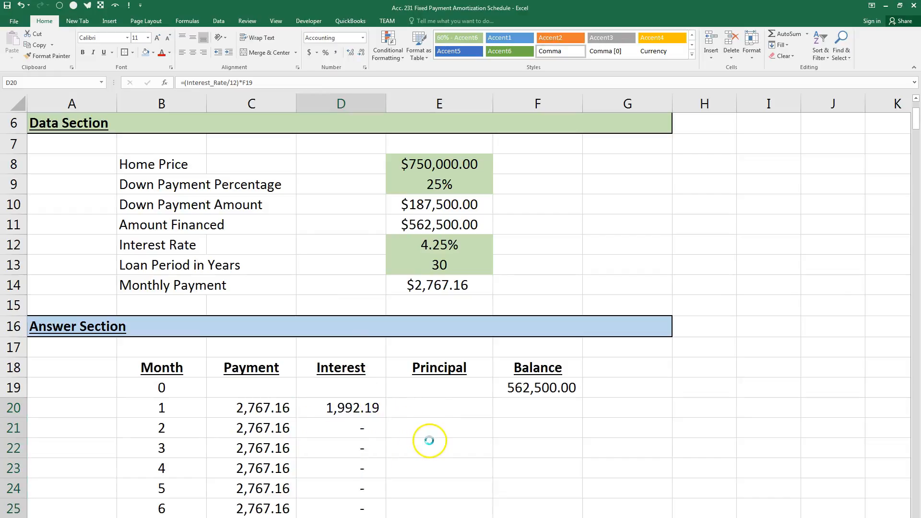
key(ctrl+grave)
click(716, 409)
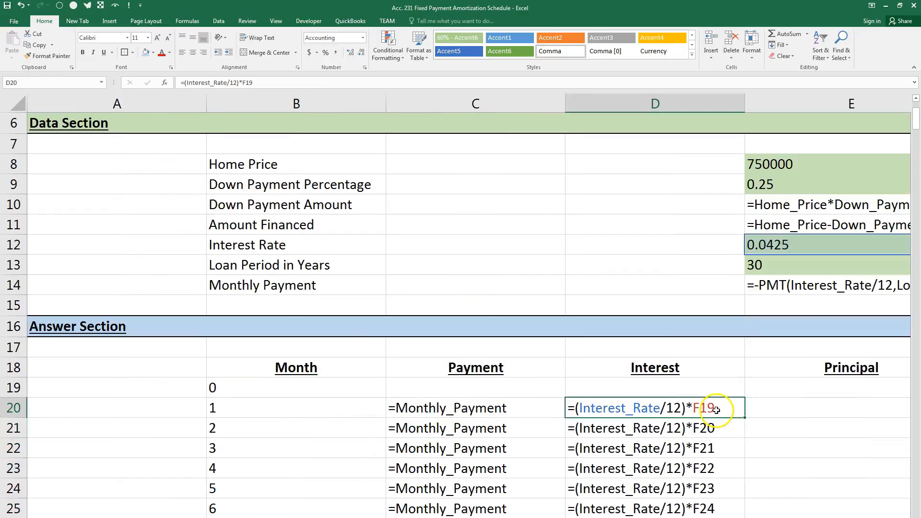
click(713, 429)
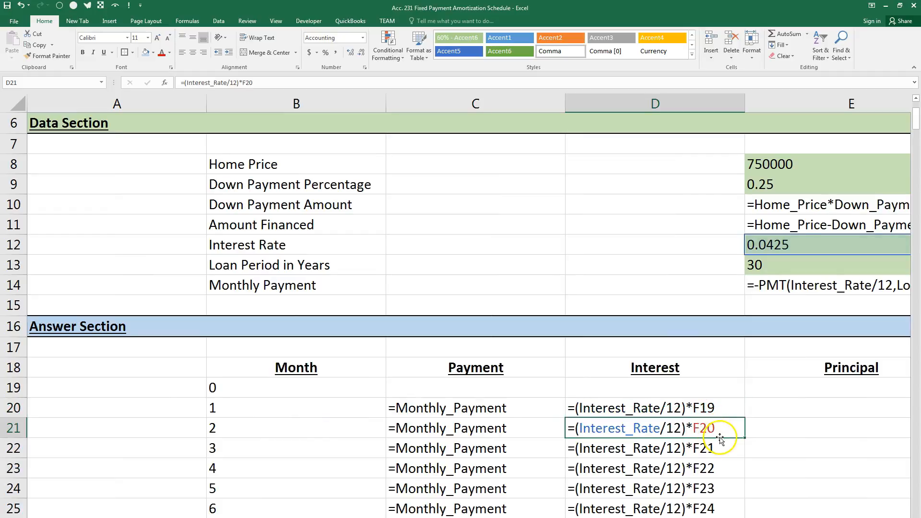
click(714, 448)
click(715, 468)
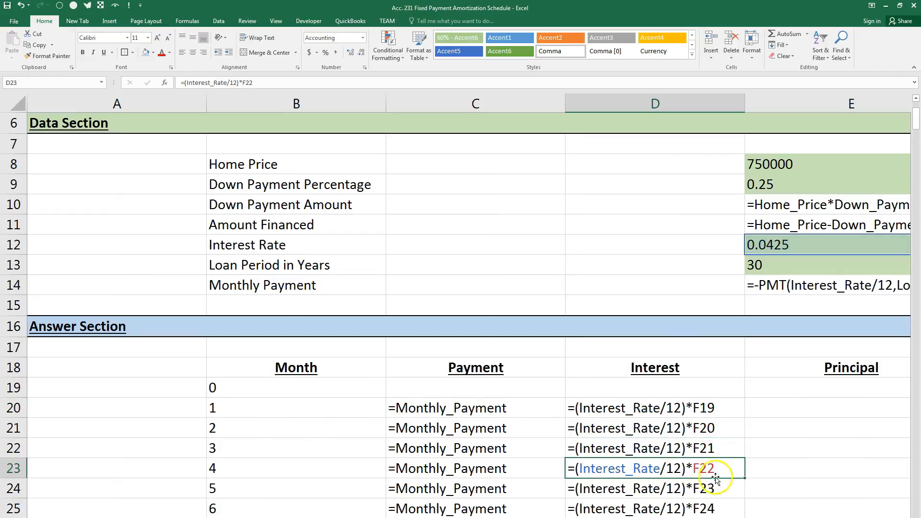
click(713, 489)
click(720, 411)
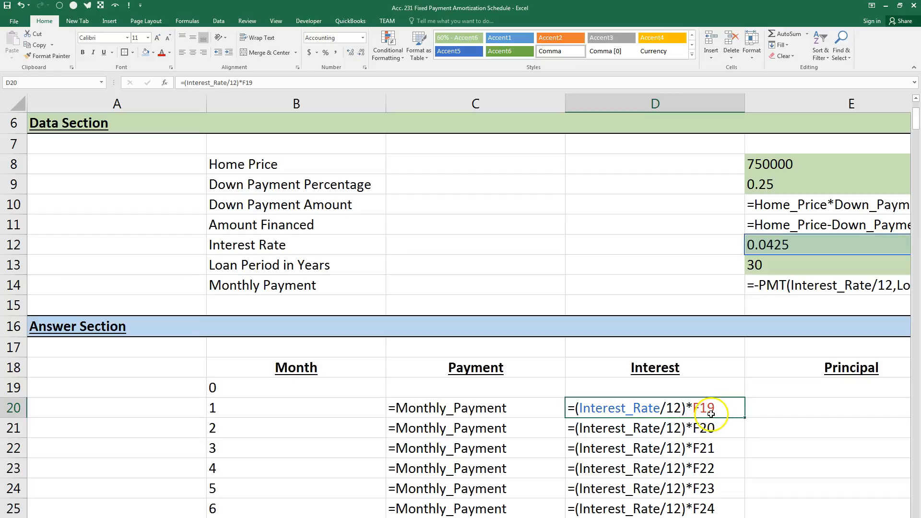
key(ctrl+grave)
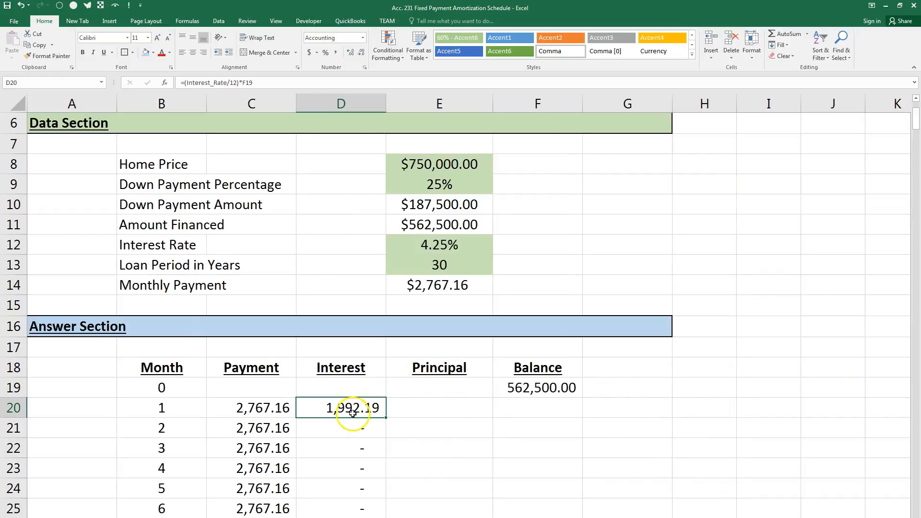
click(508, 386)
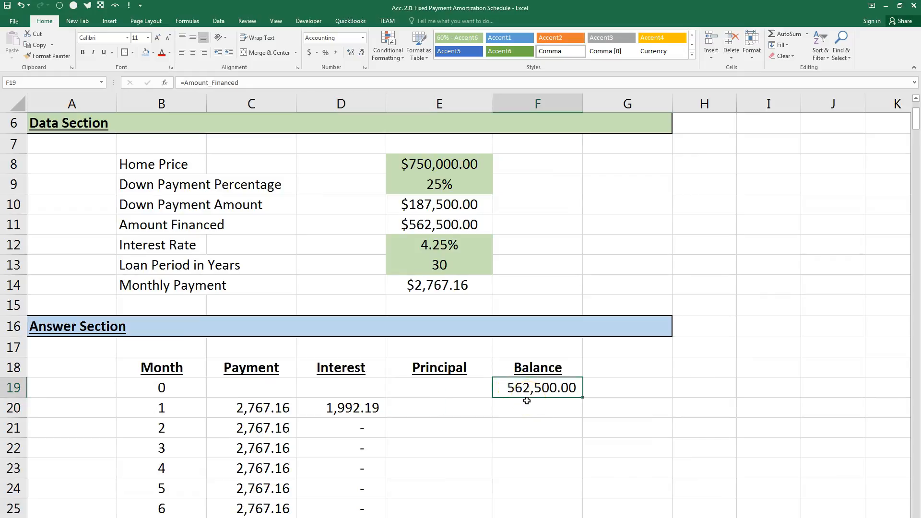
Step: Enter the month 1 principal formula =C20-D20, payment minus interest, in cell E20
click(469, 412)
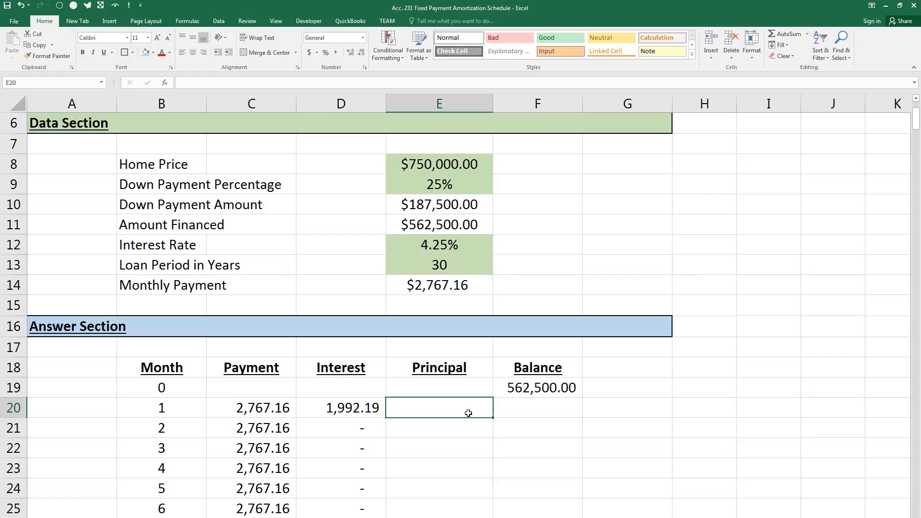
text(=)
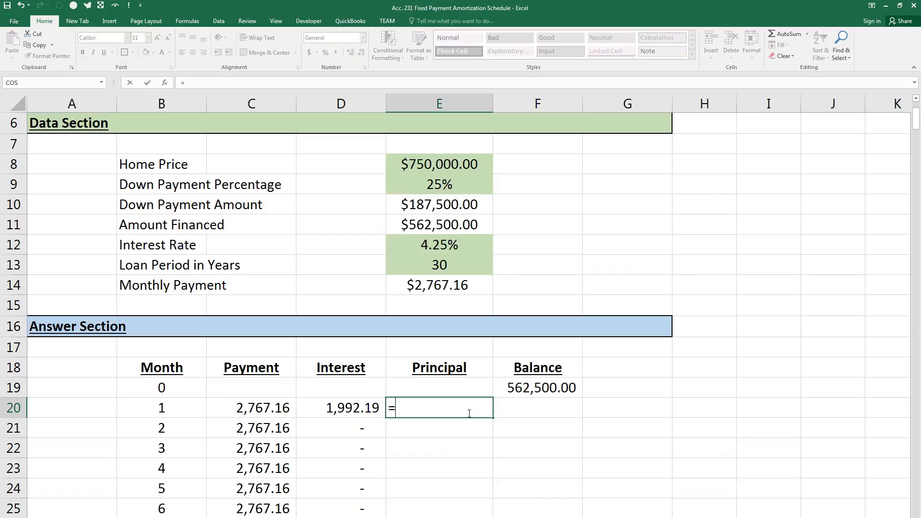
click(237, 409)
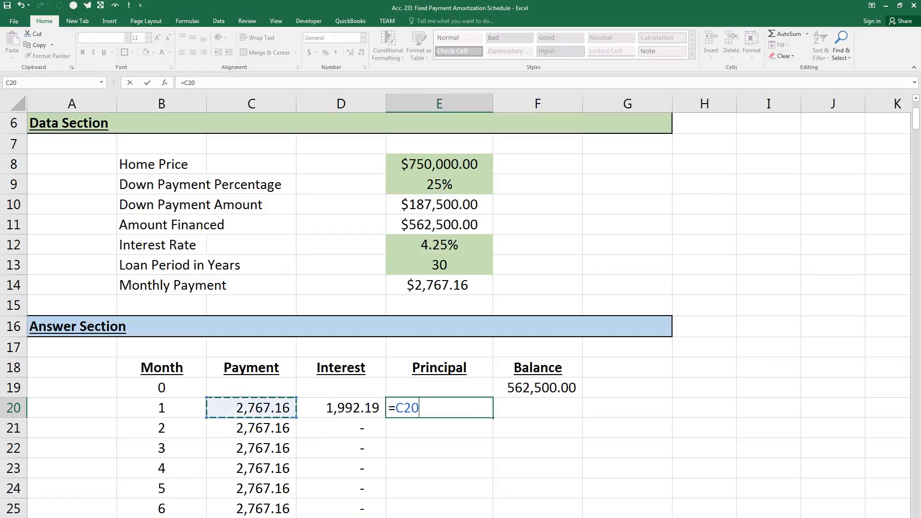
text(-)
click(344, 407)
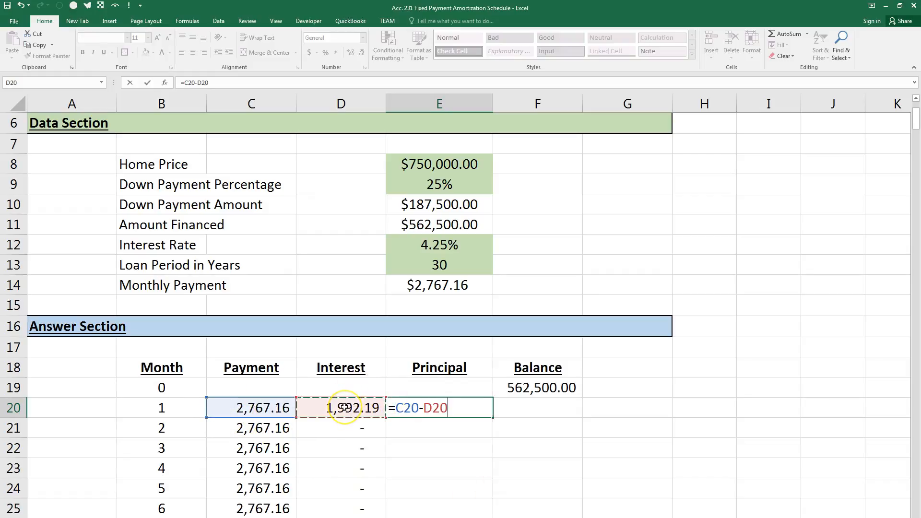
key(Return)
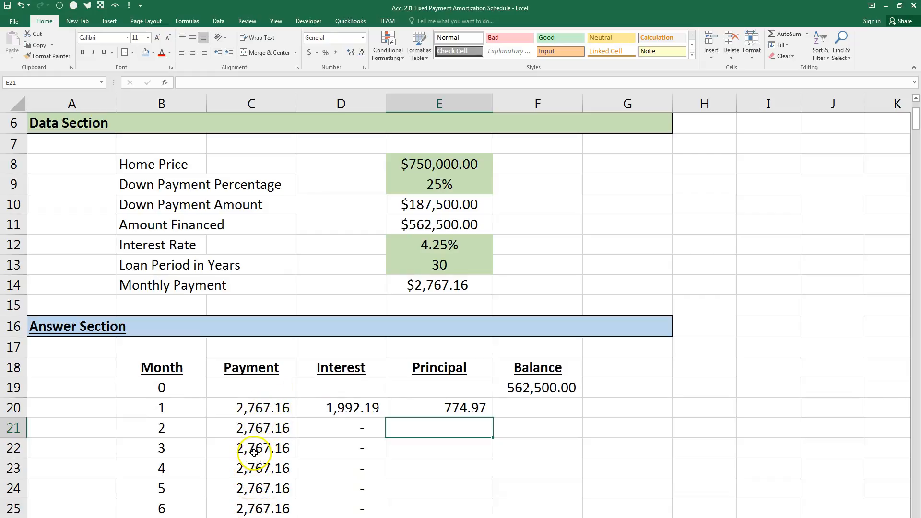
click(453, 409)
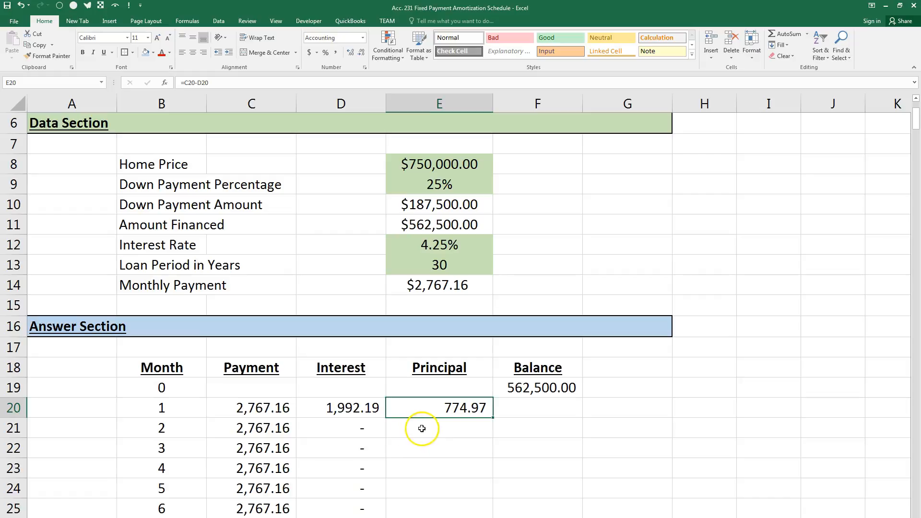
Step: Enter the month 1 balance formula =F19-E20, previous balance minus principal, in cell F20
click(538, 410)
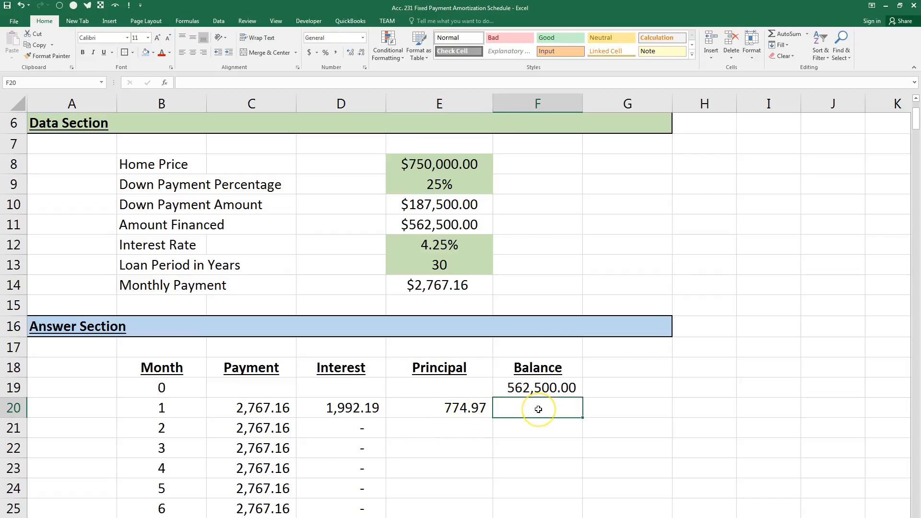
text(=)
click(546, 389)
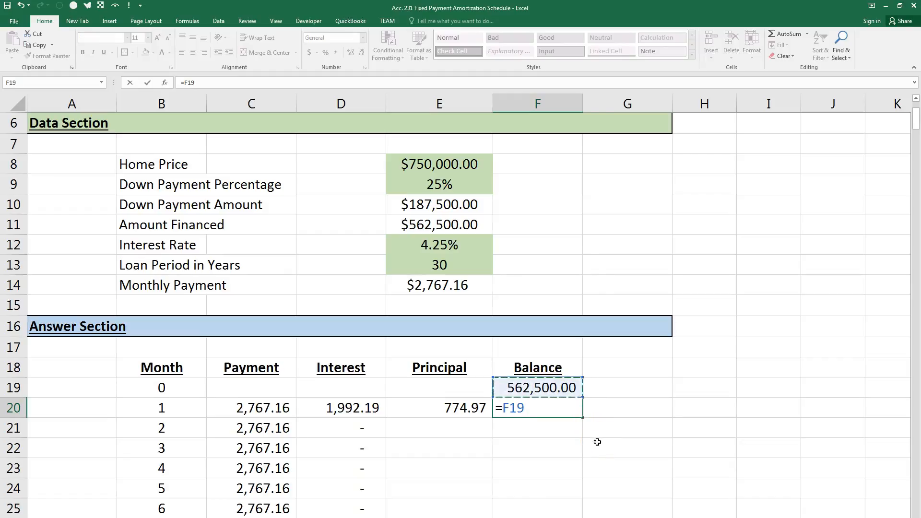
text(-)
click(165, 370)
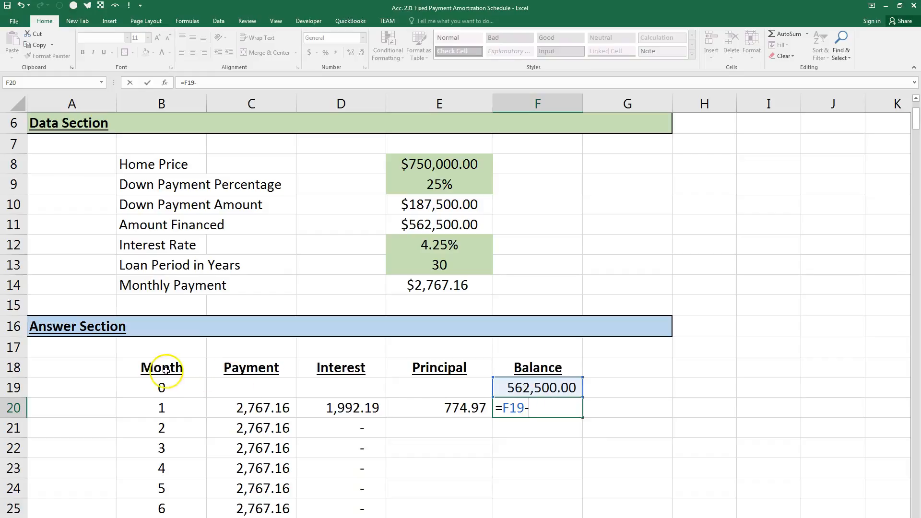
click(436, 410)
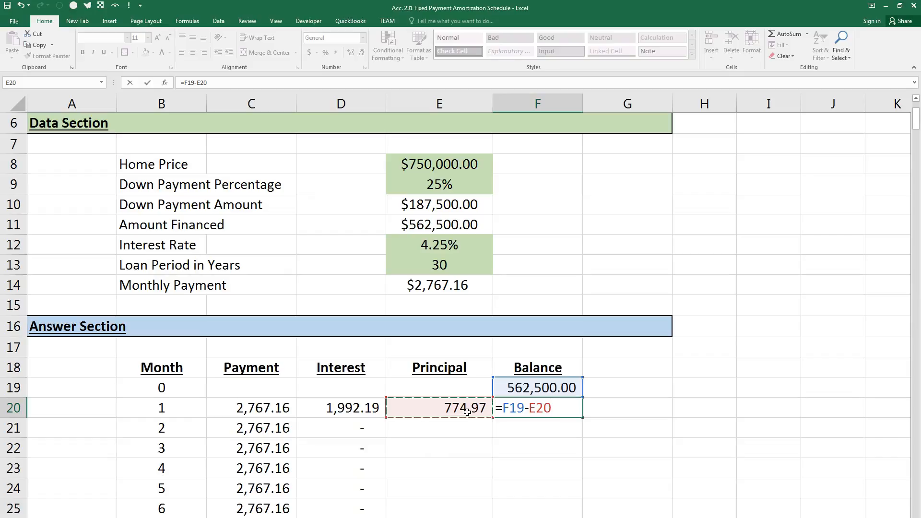
key(Return)
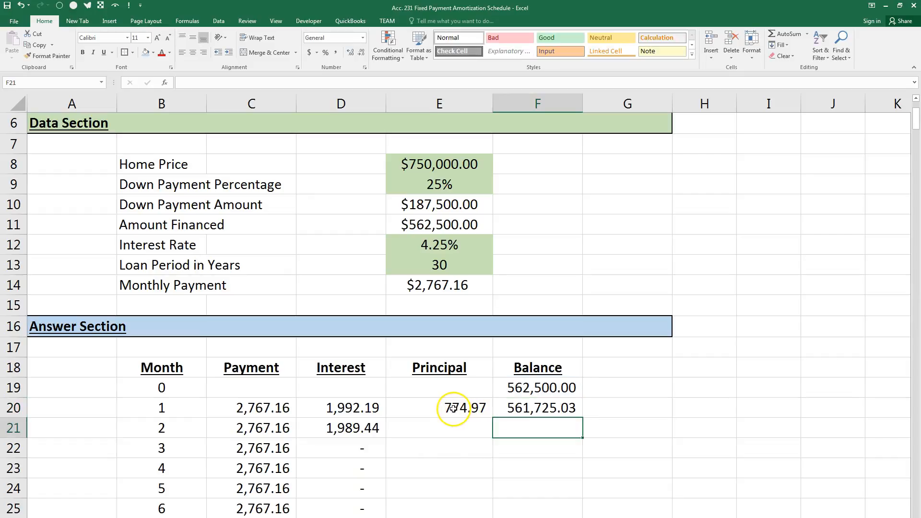
Step: Fill the principal and balance formulas from E20:F20 down to month 360 in row 379 and check the end of the schedule
click(454, 408)
drag(456, 408, 513, 411)
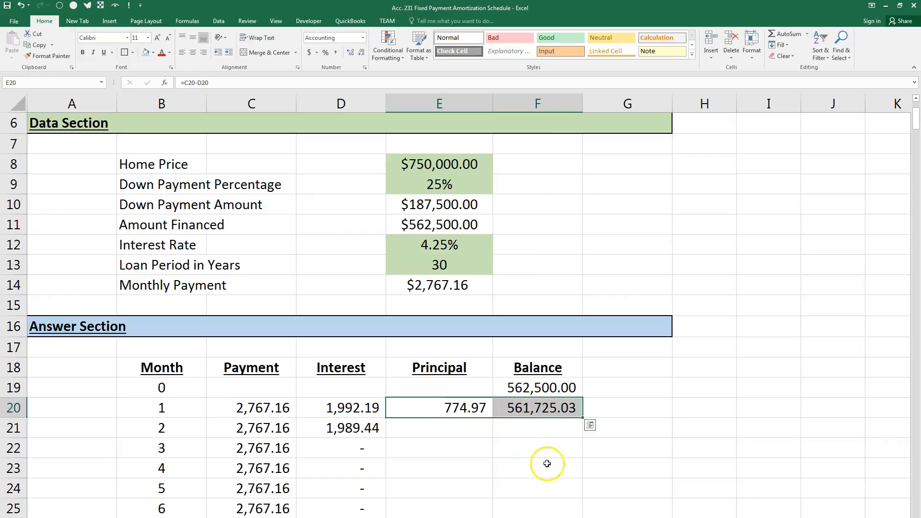
double_click(583, 419)
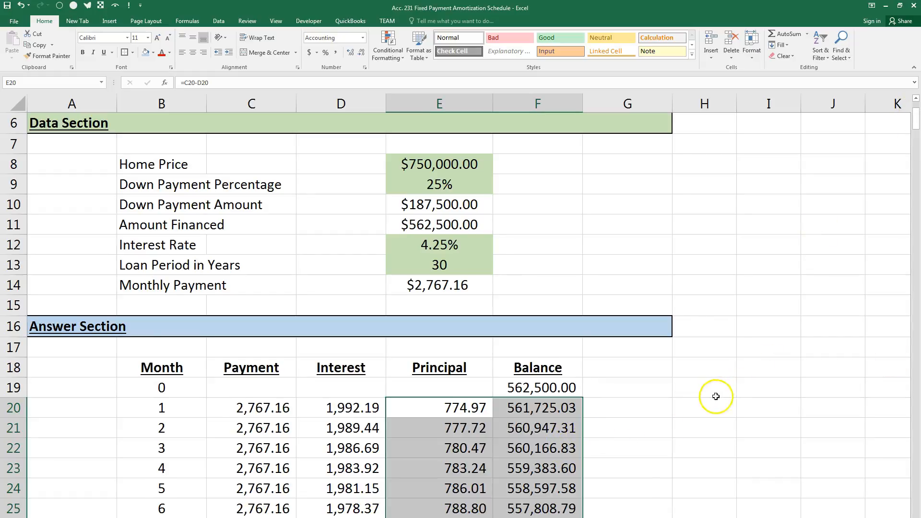
scroll(708, 417, down, 2)
scroll(444, 285, down, 11)
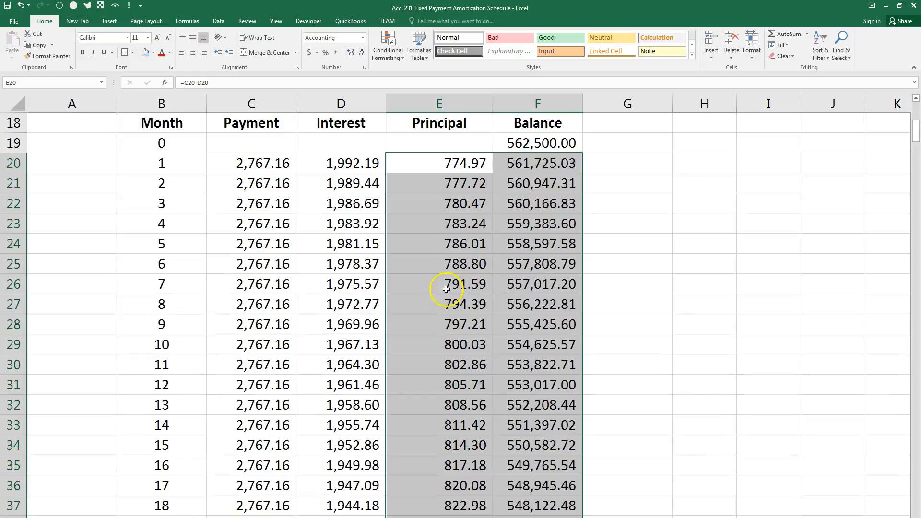
scroll(461, 299, down, 11)
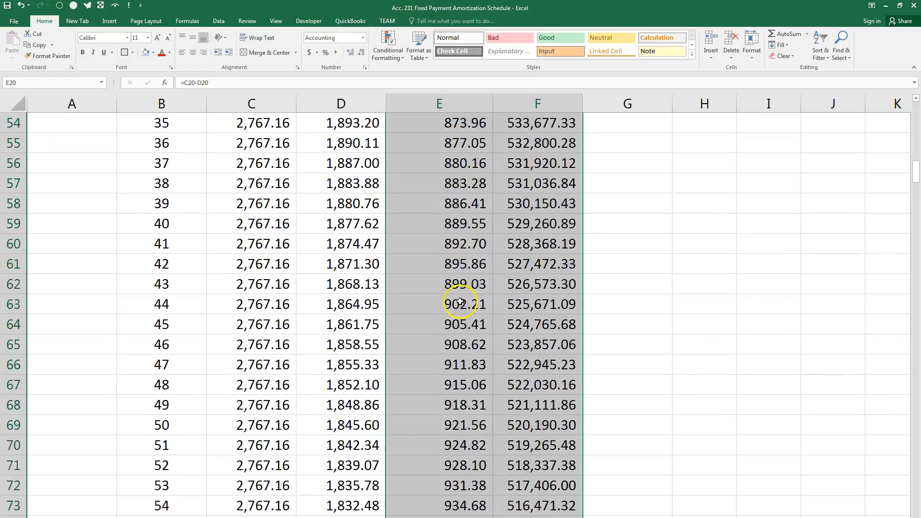
drag(915, 202, 892, 474)
scroll(673, 371, down, 19)
scroll(457, 257, up, 3)
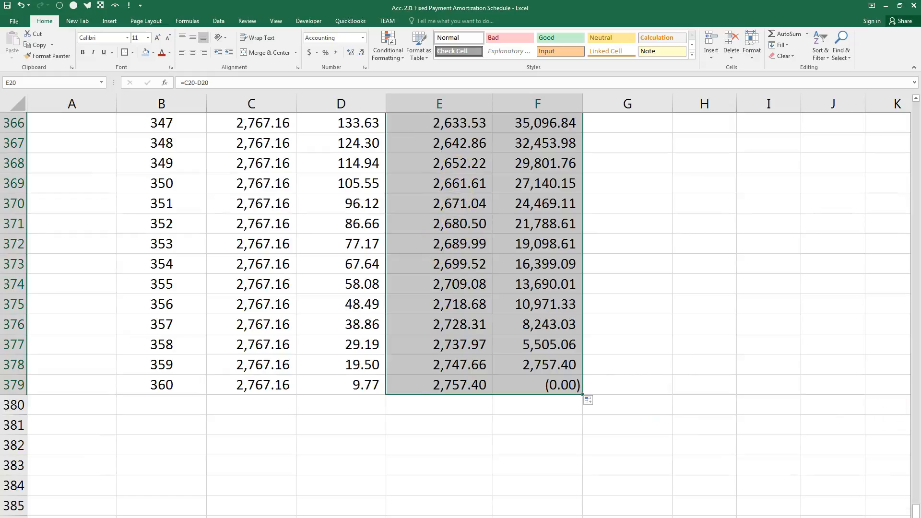
Step: Return to the start of the schedule and review the payment and principal amounts of the first months
drag(913, 512, 910, 118)
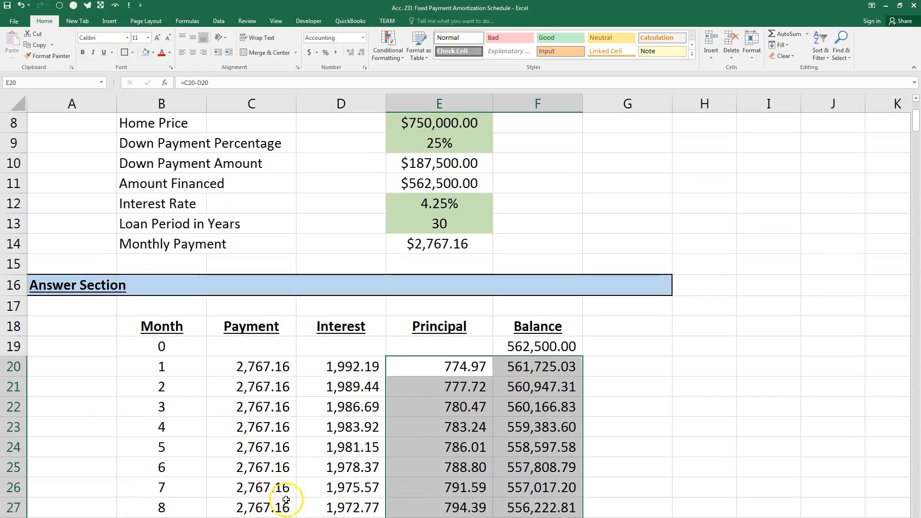
drag(230, 366, 236, 384)
click(238, 372)
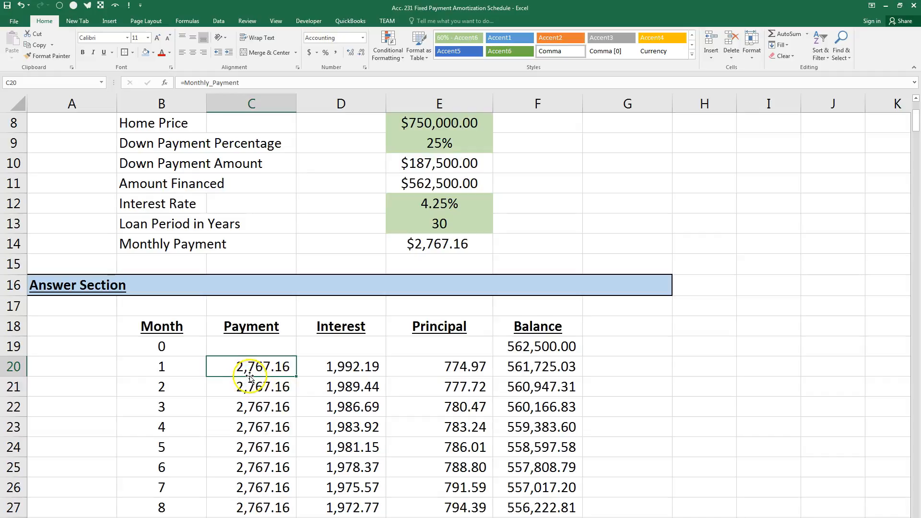
click(463, 365)
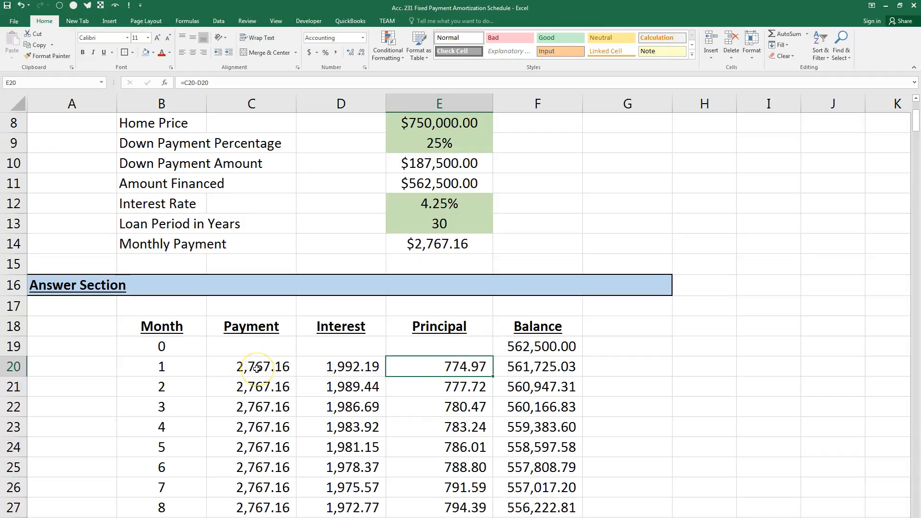
drag(431, 389, 432, 427)
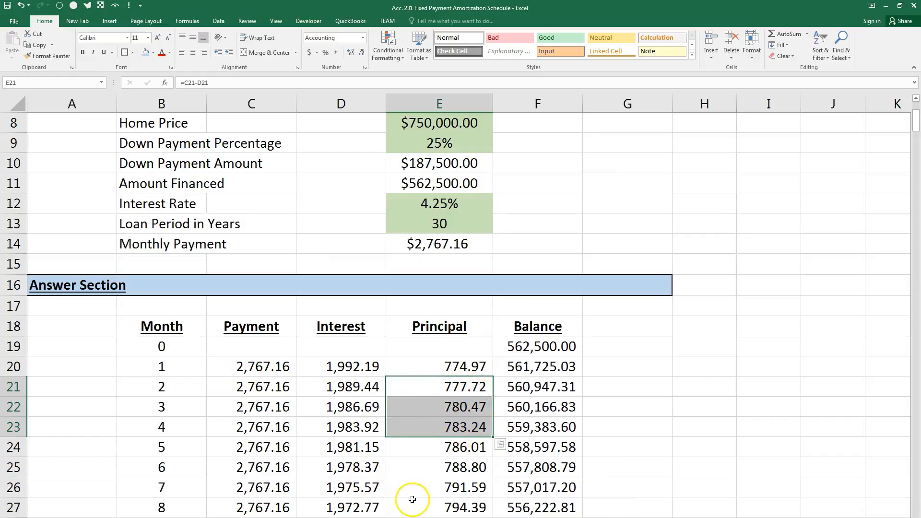
click(482, 373)
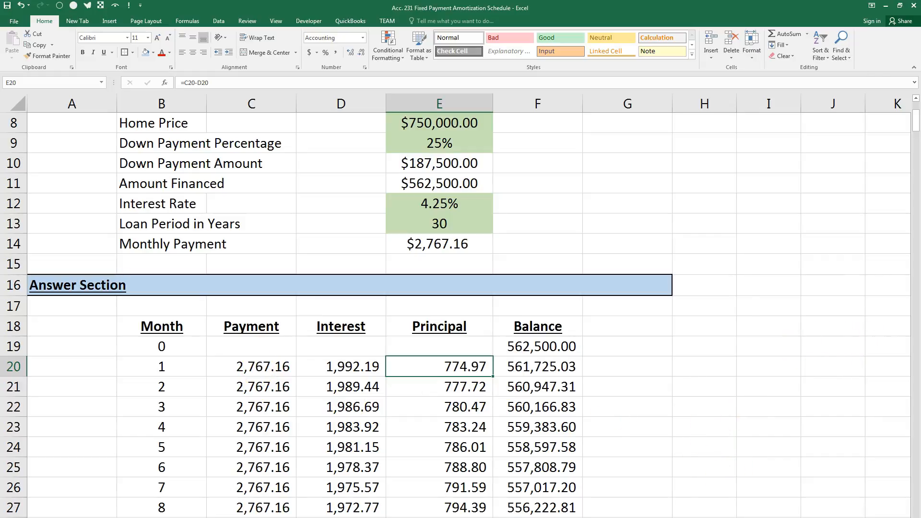
Step: Switch to the Word test document, review the first-page exam instructions, and return to the Excel schedule
key(alt+Tab)
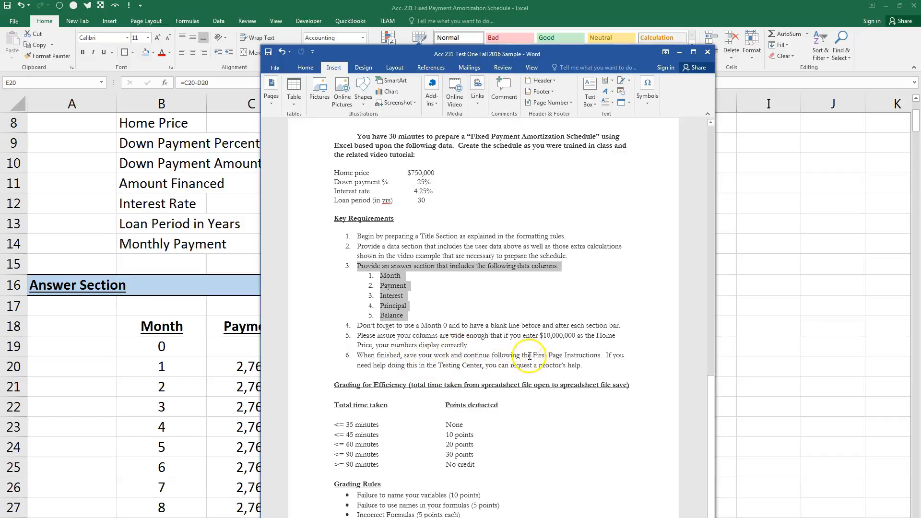
drag(711, 423, 541, 232)
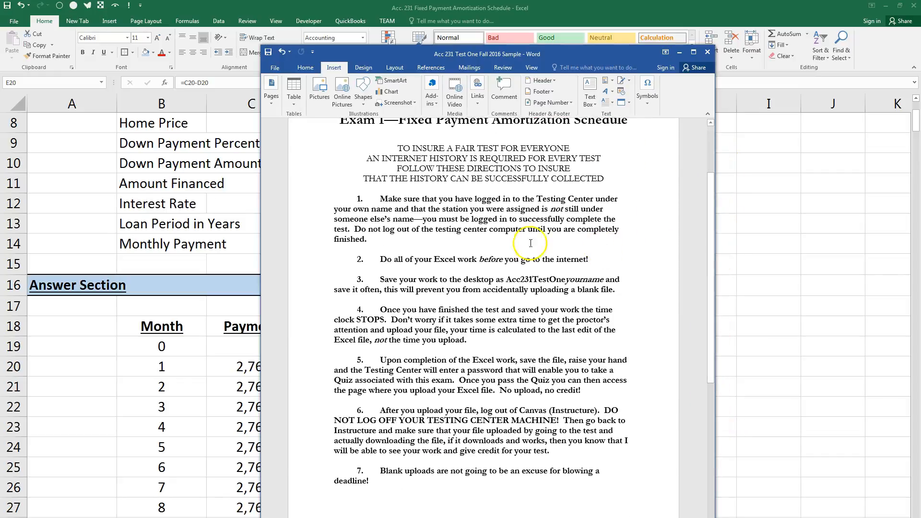
drag(509, 54, 920, 55)
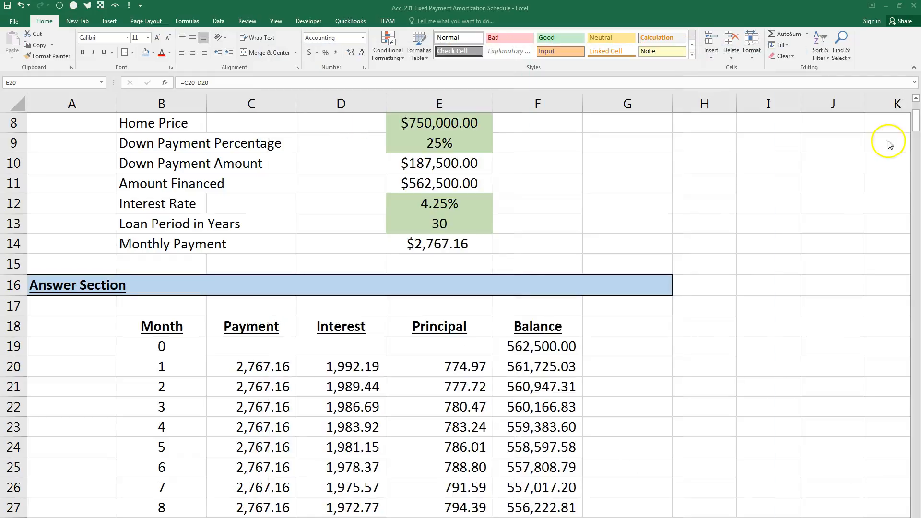
click(604, 356)
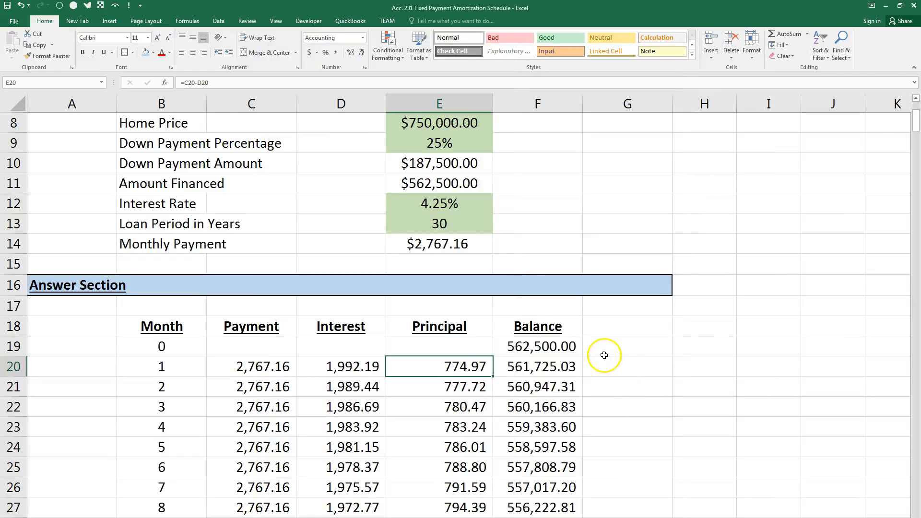
Step: Preview the printout of the schedule from its title section to check whether all columns fit the page width
scroll(446, 297, up, 3)
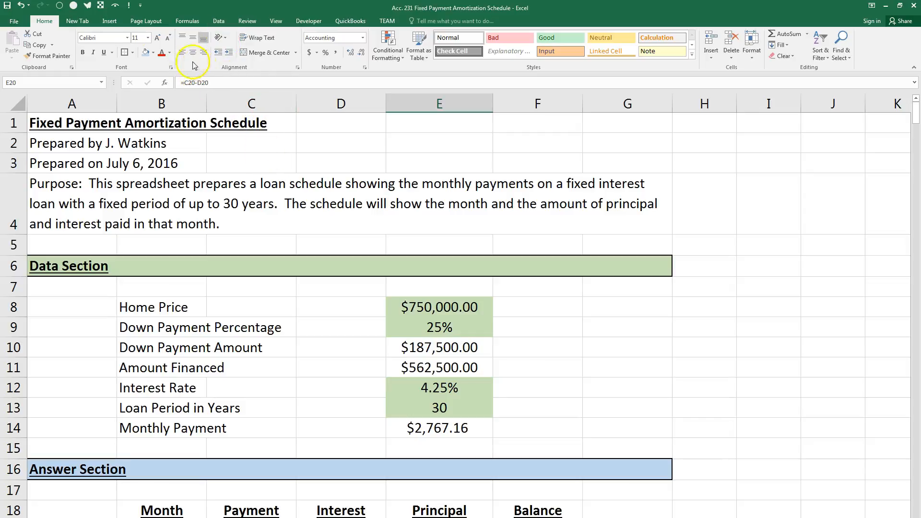
click(14, 21)
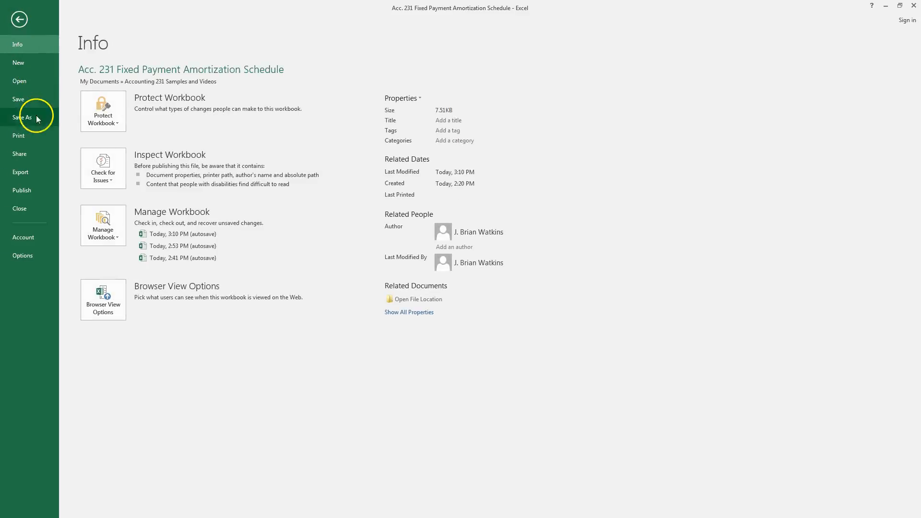
click(33, 136)
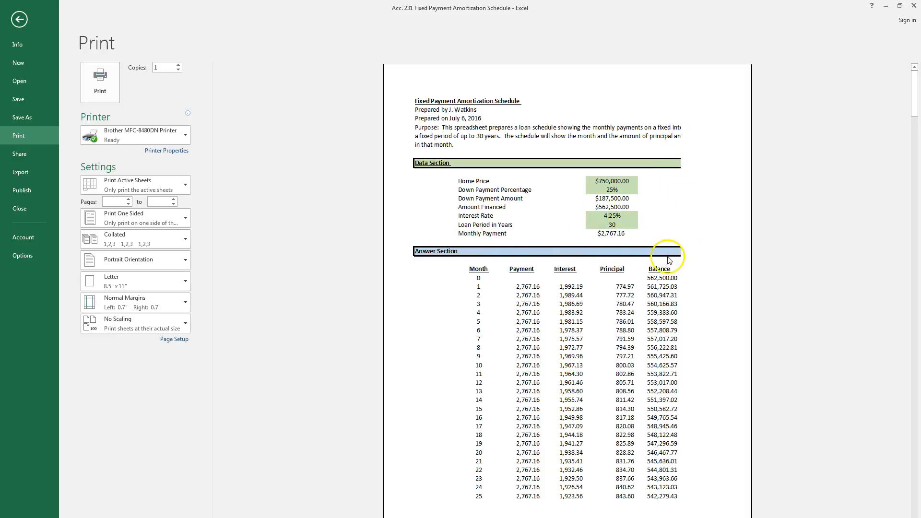
click(19, 21)
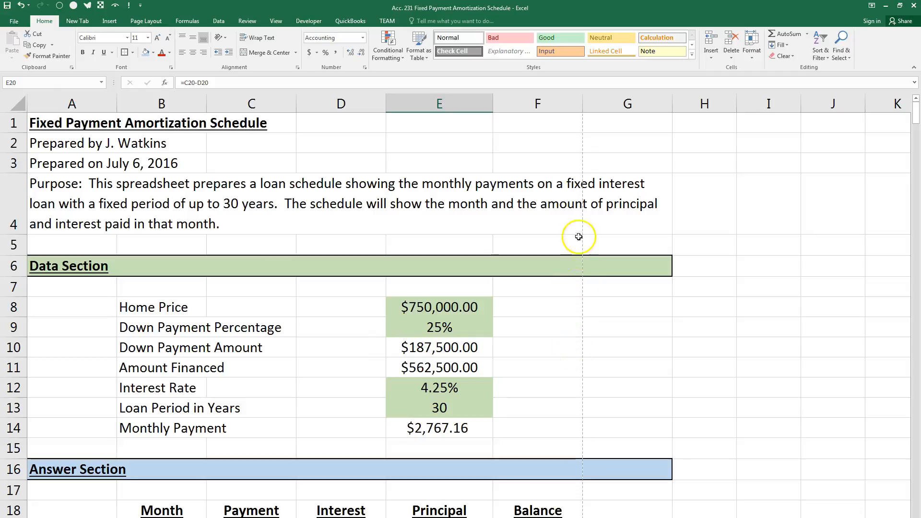
Step: Narrow column G so the section bars fit within one page width, and check the pages in the print preview
drag(672, 103, 648, 103)
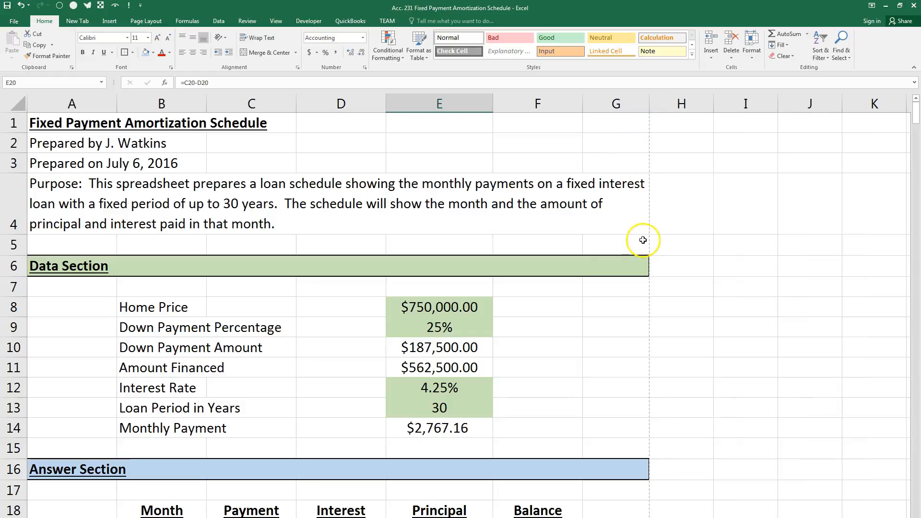
click(14, 20)
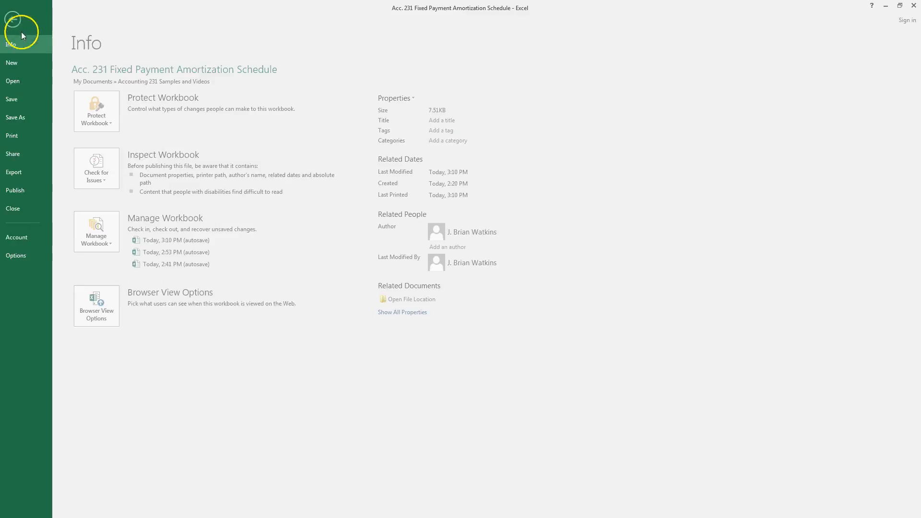
click(19, 136)
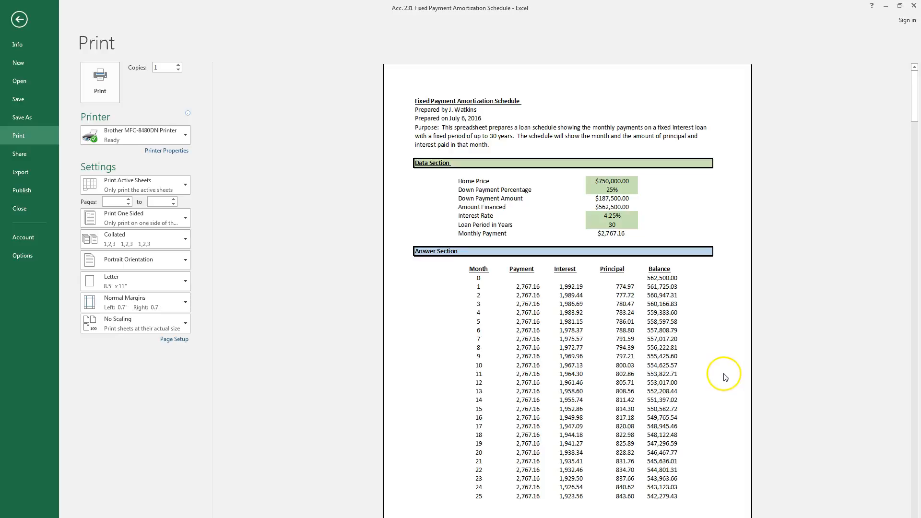
scroll(647, 375, down, 2)
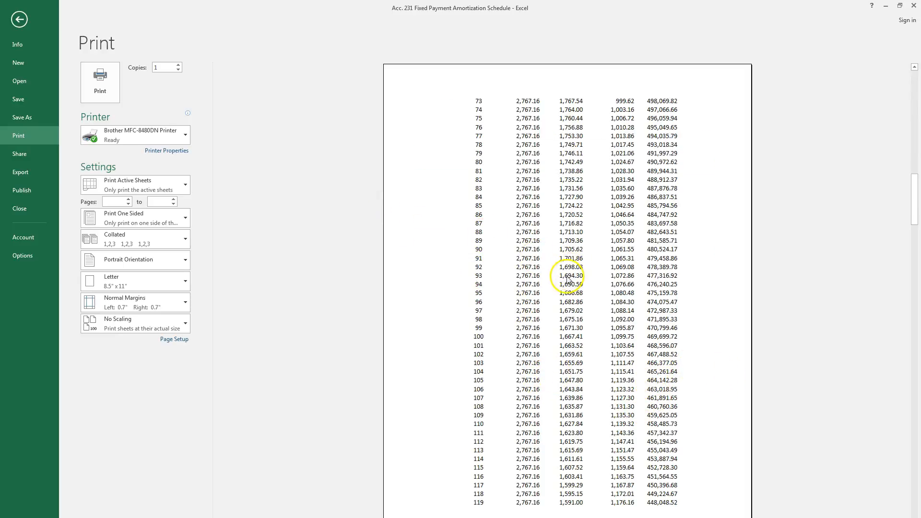
click(20, 19)
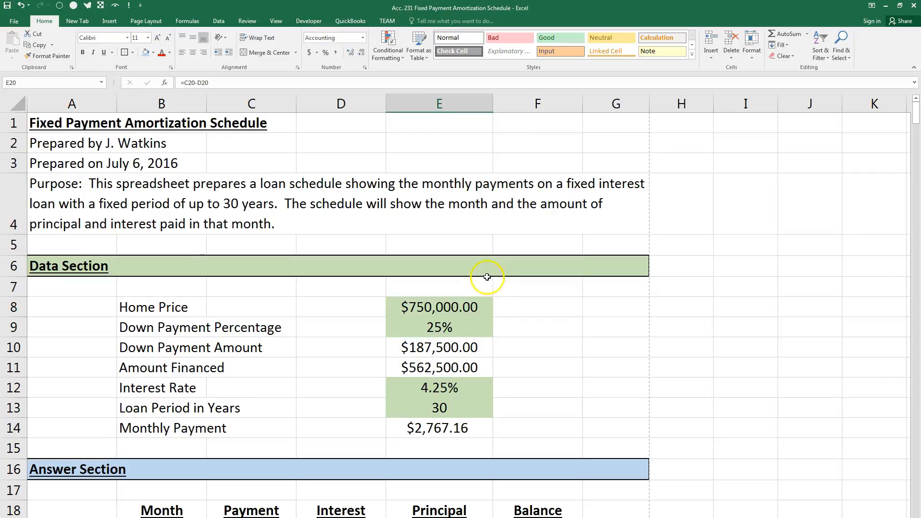
Step: Add a custom footer with the file path and name, &[Path]&[File], in its center section
click(146, 22)
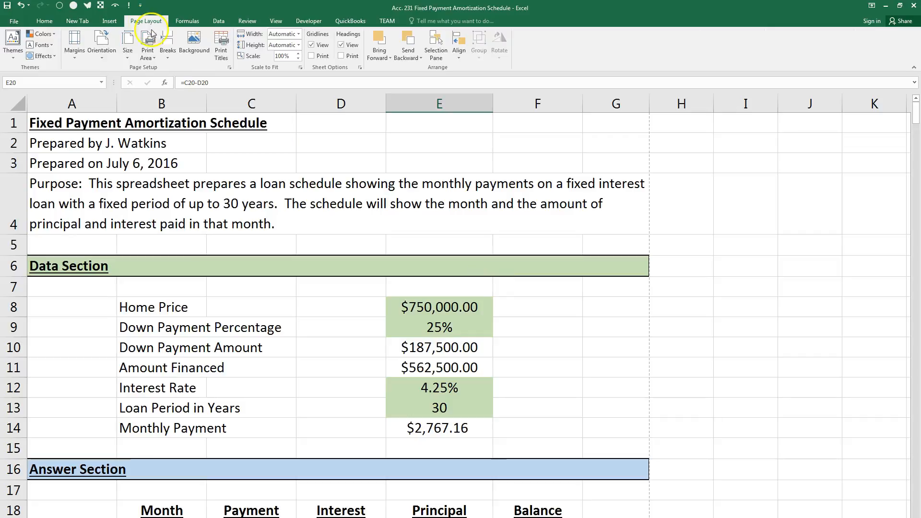
click(220, 50)
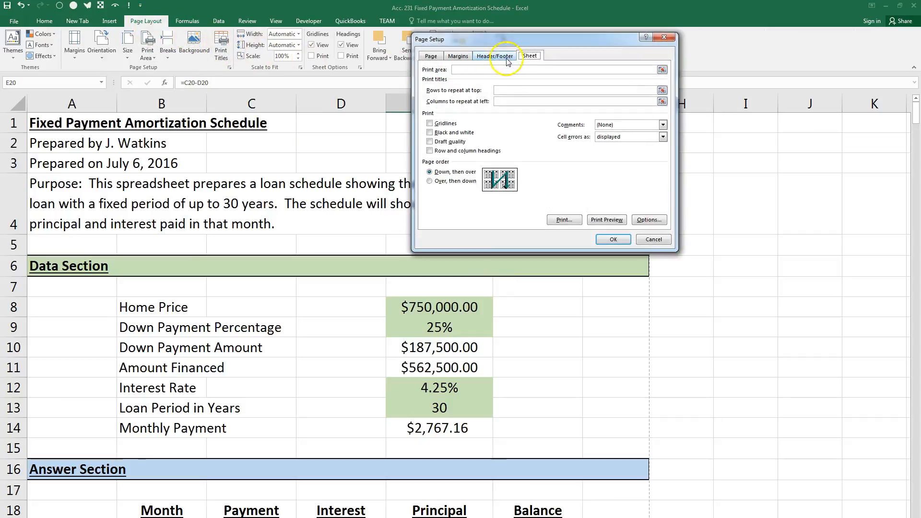
click(508, 58)
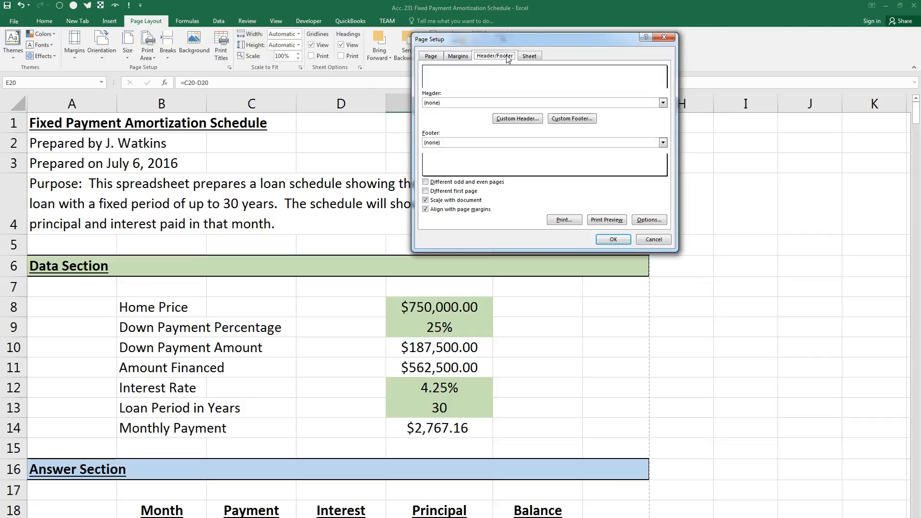
click(569, 120)
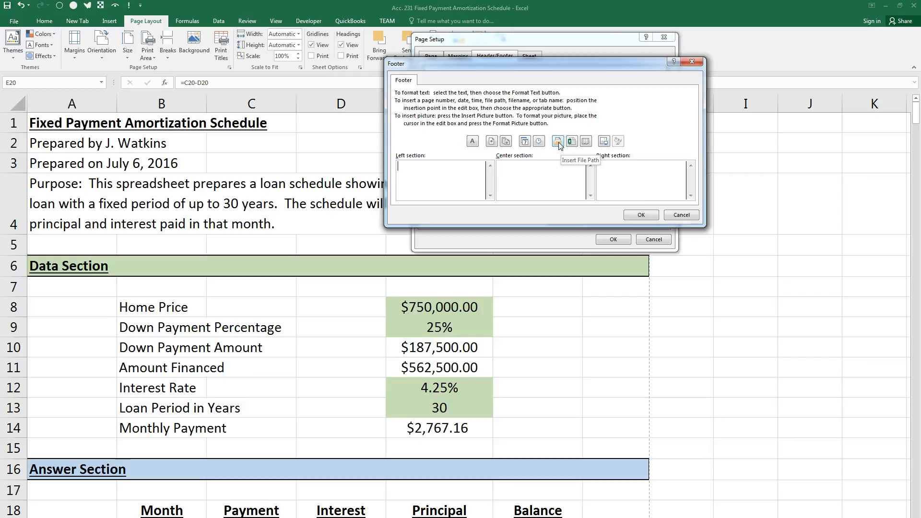
click(543, 165)
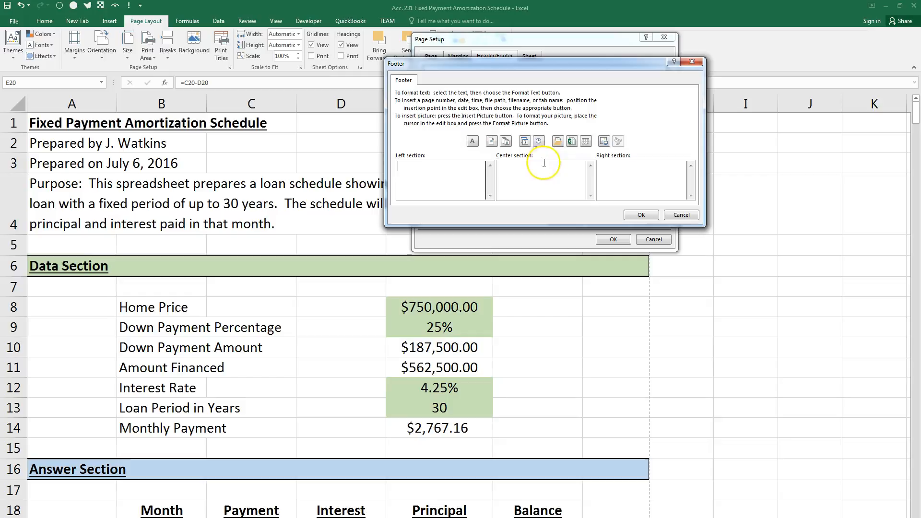
click(557, 141)
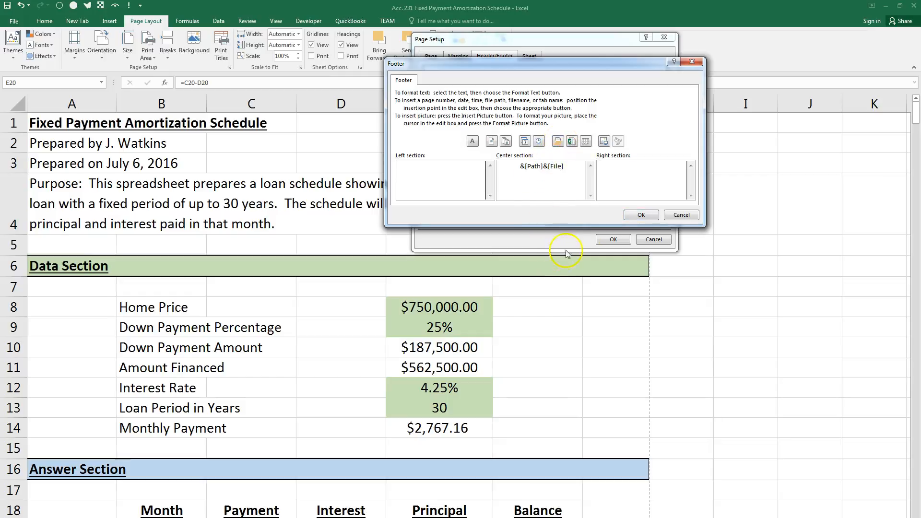
click(642, 215)
Step: Preview the printed pages to check the file path footer, and return to the worksheet
click(607, 219)
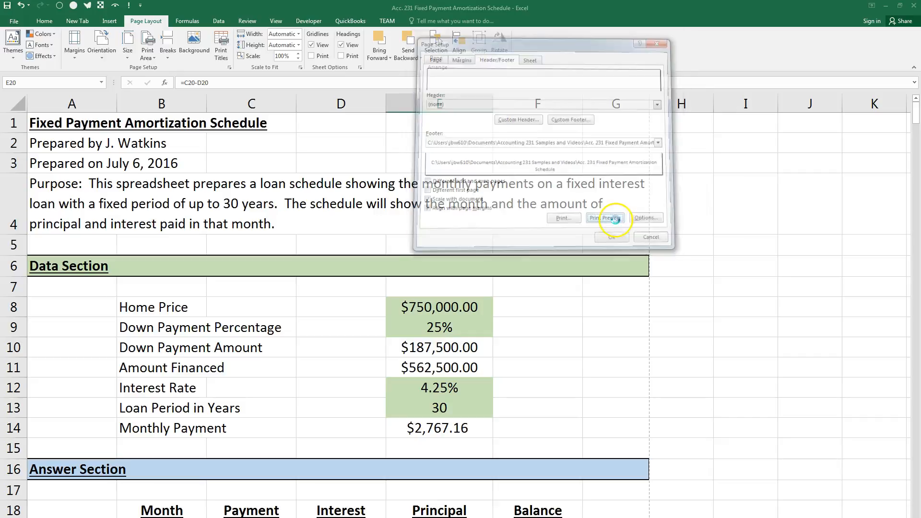
click(607, 320)
scroll(607, 320, down, 5)
scroll(623, 360, up, 5)
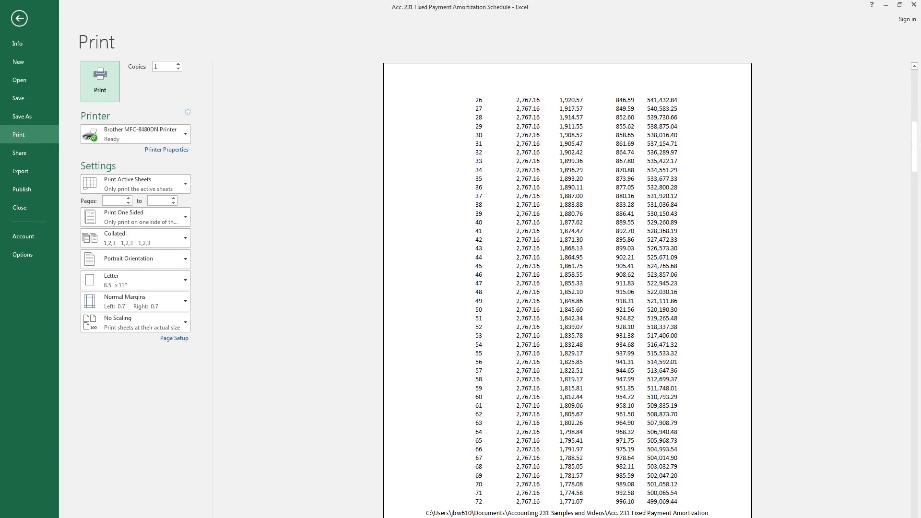
click(19, 18)
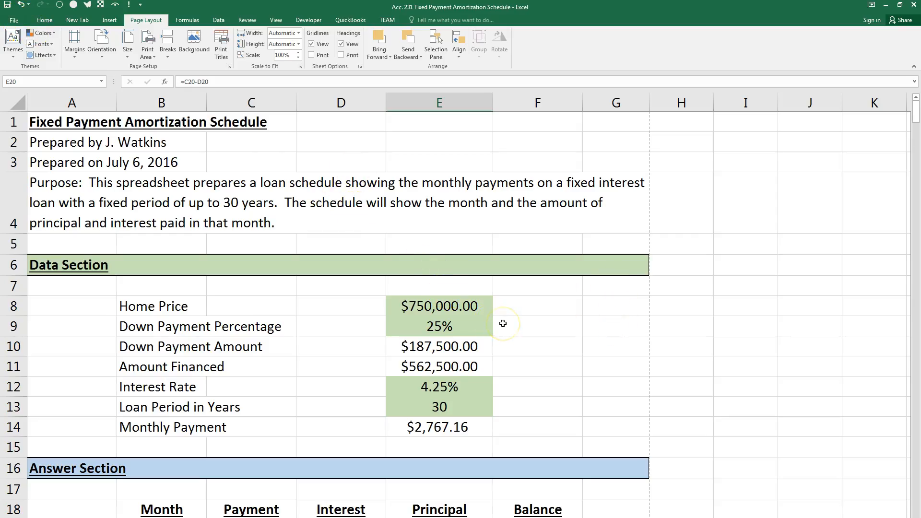
Step: Save the workbook and check its created and last modified times in the file properties
scroll(502, 323, down, 2)
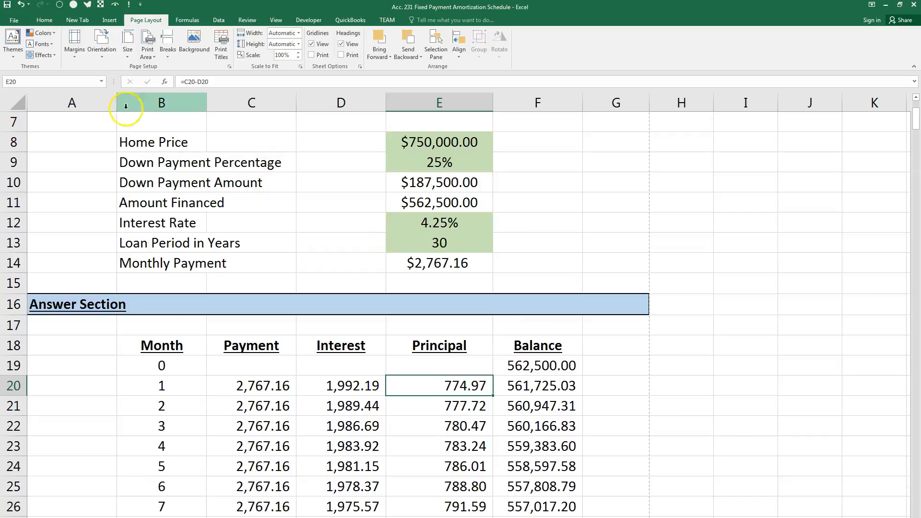
click(16, 21)
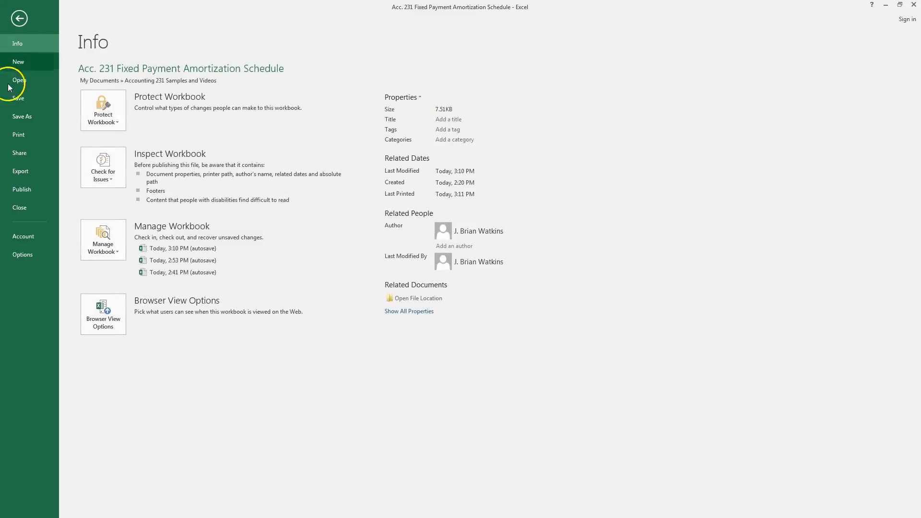
click(19, 99)
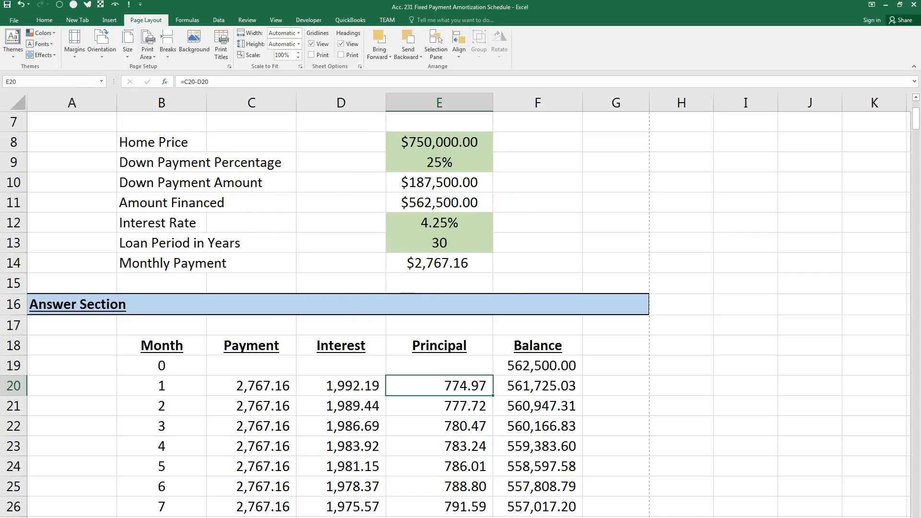
click(15, 20)
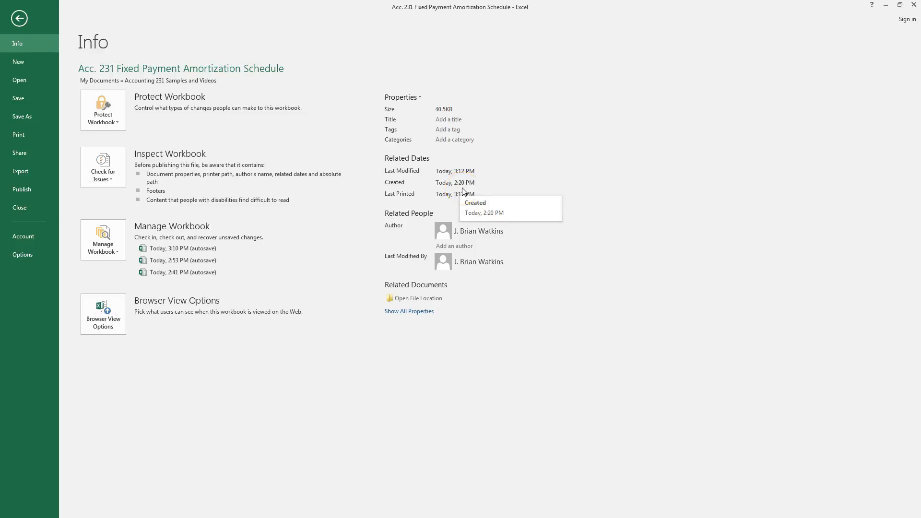
click(19, 19)
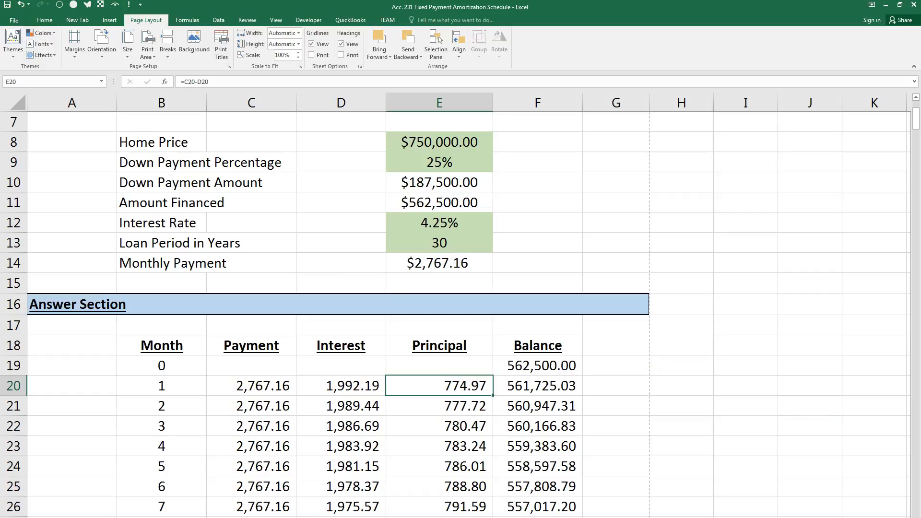
Step: Bring the Word test document back, review the key requirements and grading rules, and return to the Excel schedule
drag(920, 24, 309, 30)
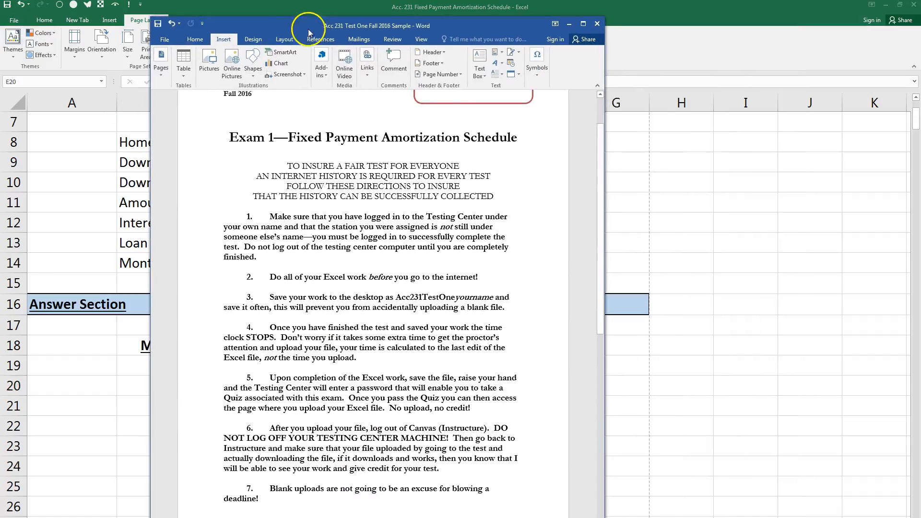
drag(599, 153, 600, 420)
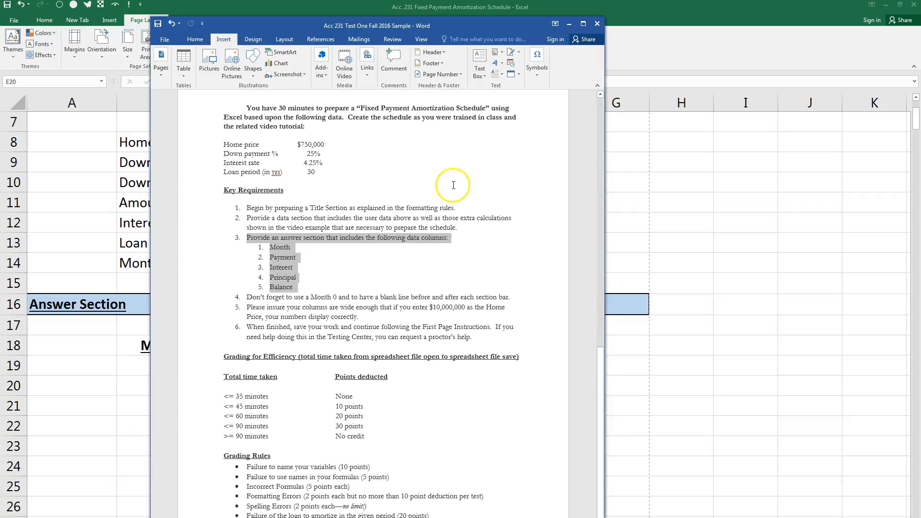
drag(447, 30, 456, 15)
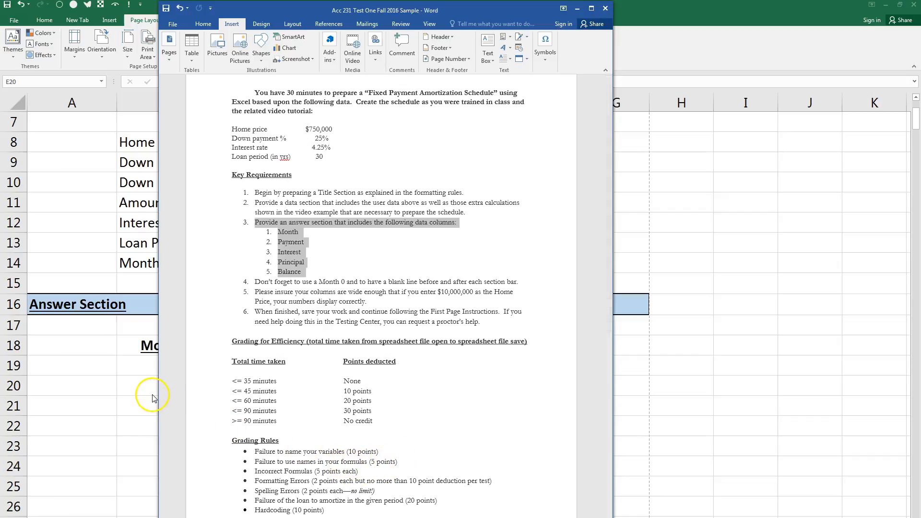
click(82, 239)
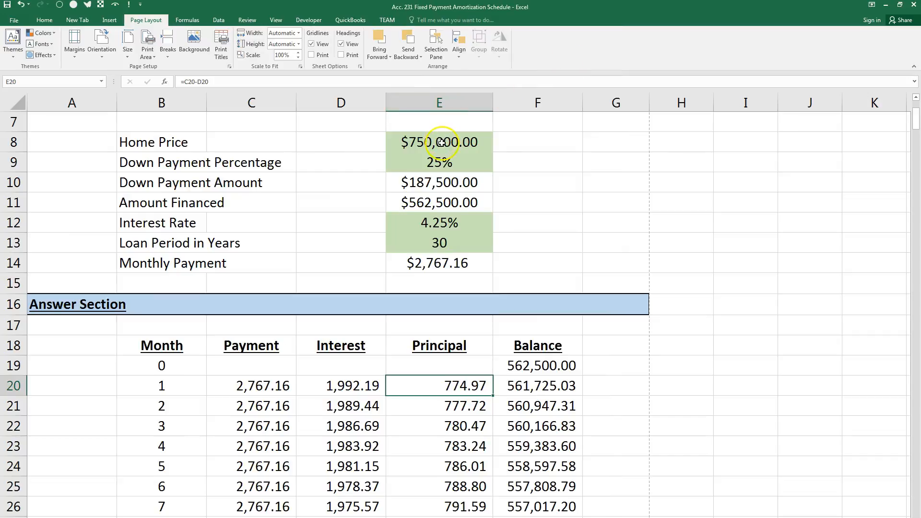
Step: Display the formulas in the cells, review those in the data and answer sections, and switch back to showing values
key(ctrl+grave)
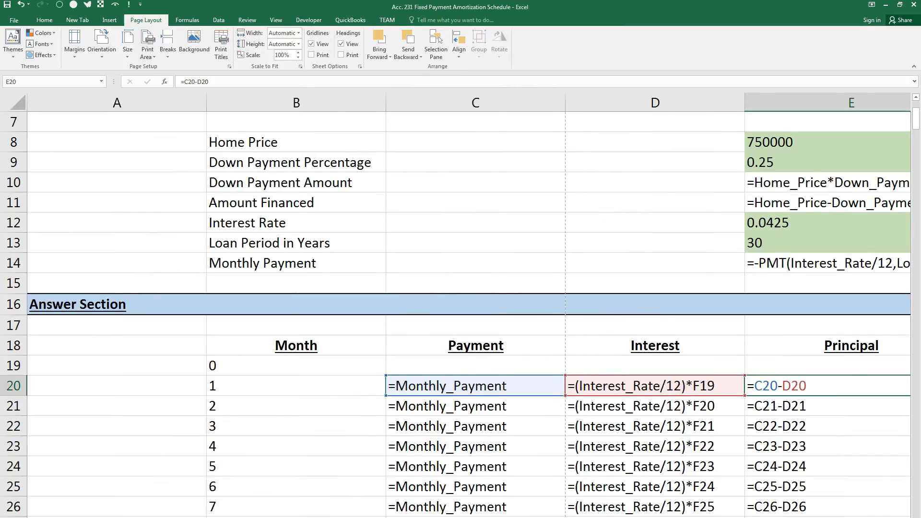
scroll(469, 314, right, 1)
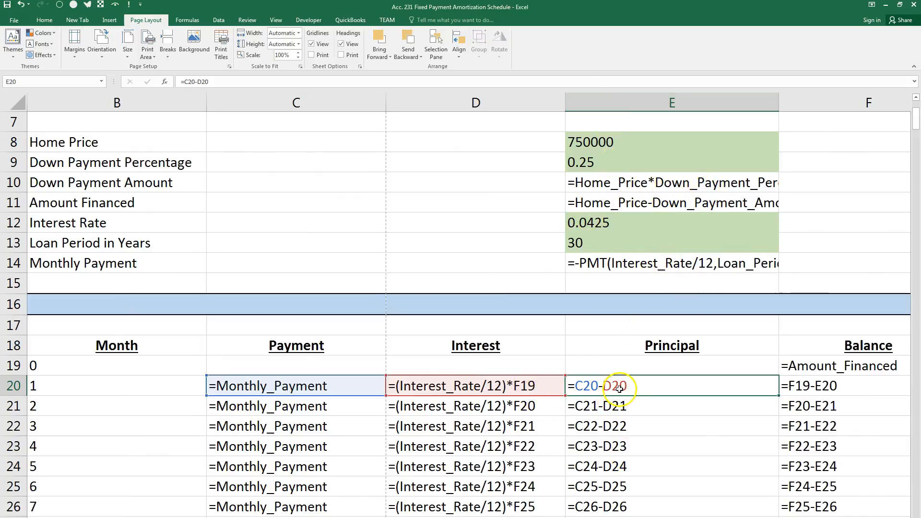
scroll(561, 423, left, 1)
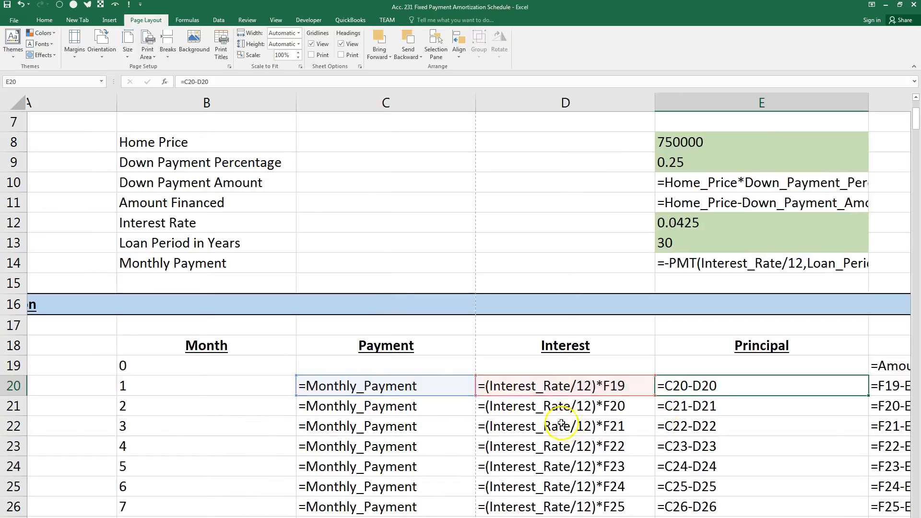
key(ctrl+grave)
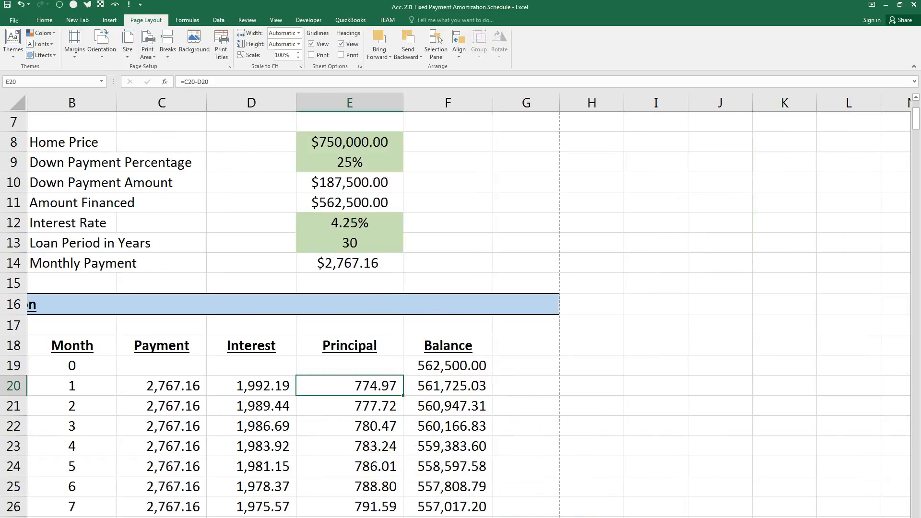
Step: Bring the Word test document forward, review its grading rules, and return to the Excel schedule
mouse_move(192, 517)
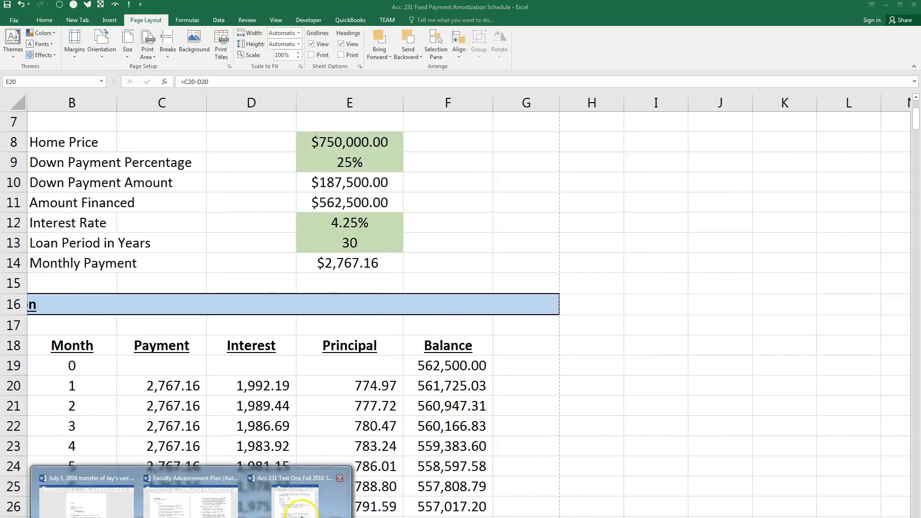
click(303, 501)
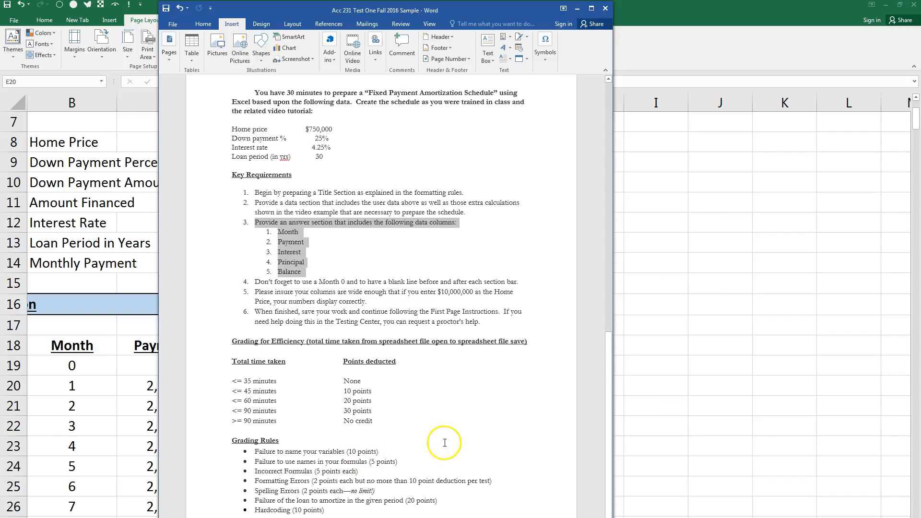
click(622, 290)
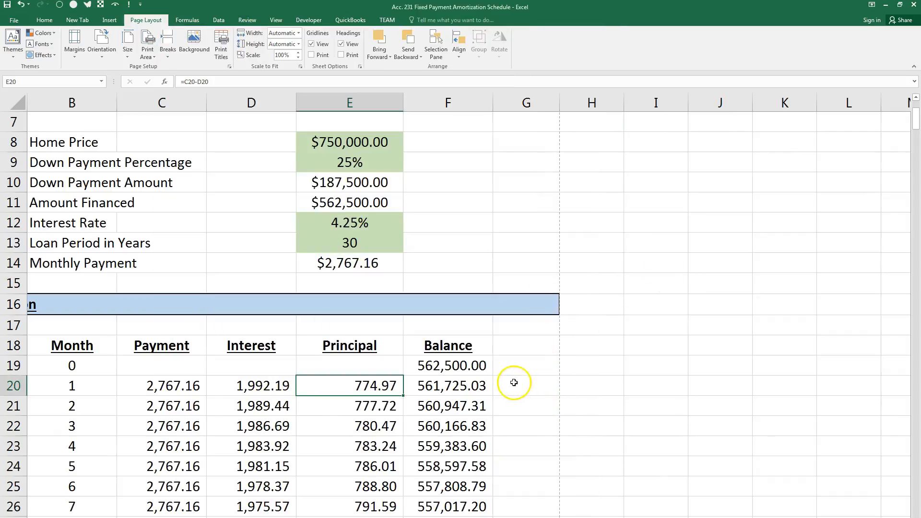
Step: Run a spelling check on the worksheet, continuing from the beginning of the sheet
scroll(539, 365, up, 2)
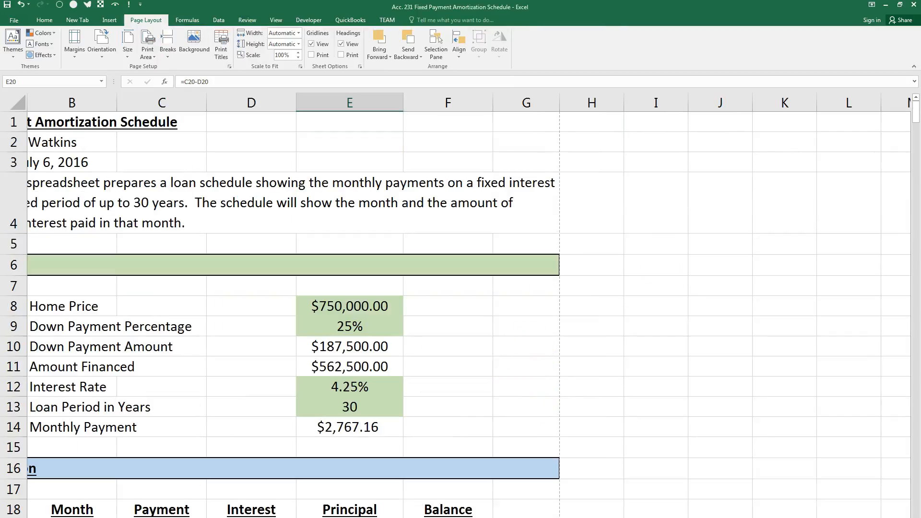
scroll(461, 307, left, 1)
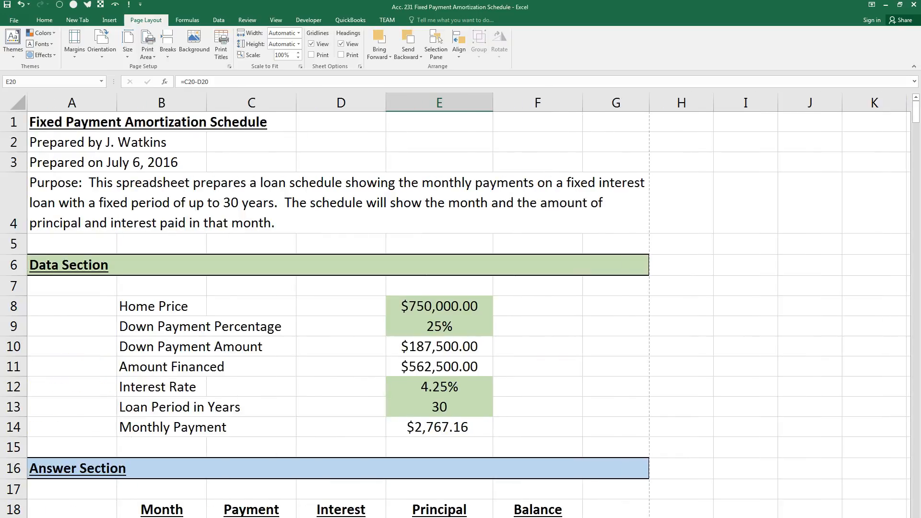
key(F7)
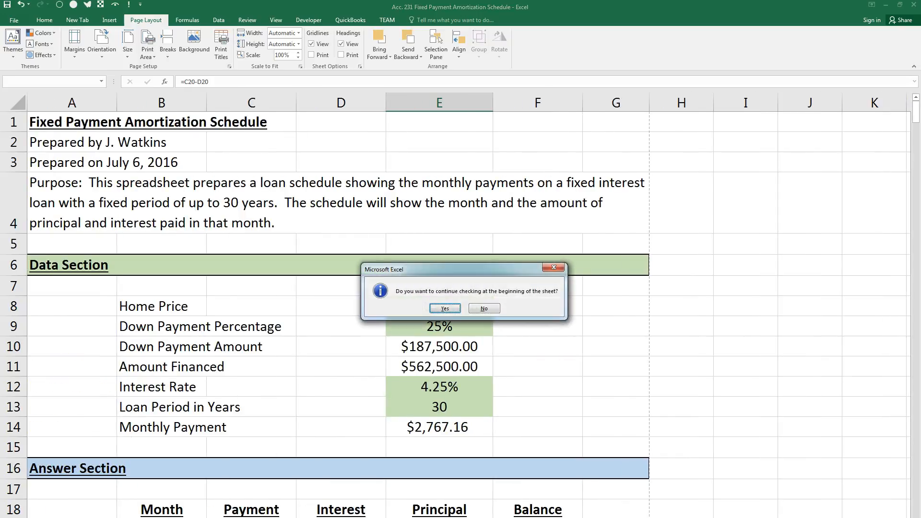
click(447, 309)
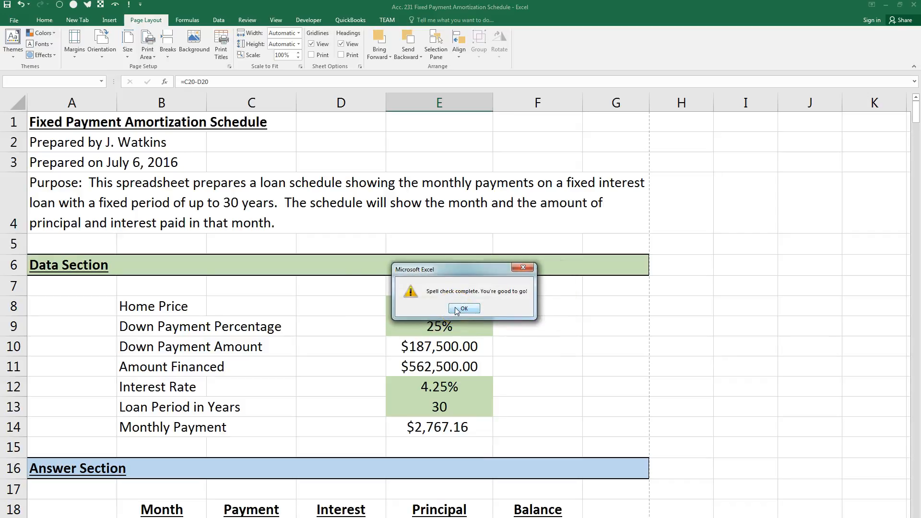
click(464, 309)
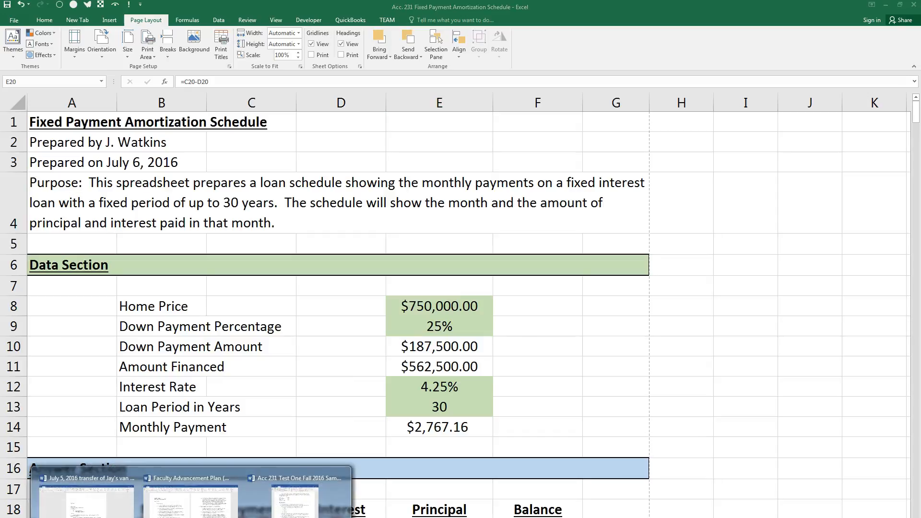
Step: Reread the grading rules in the Word test document, return to Excel, and inspect the month 0 balance formula
click(346, 489)
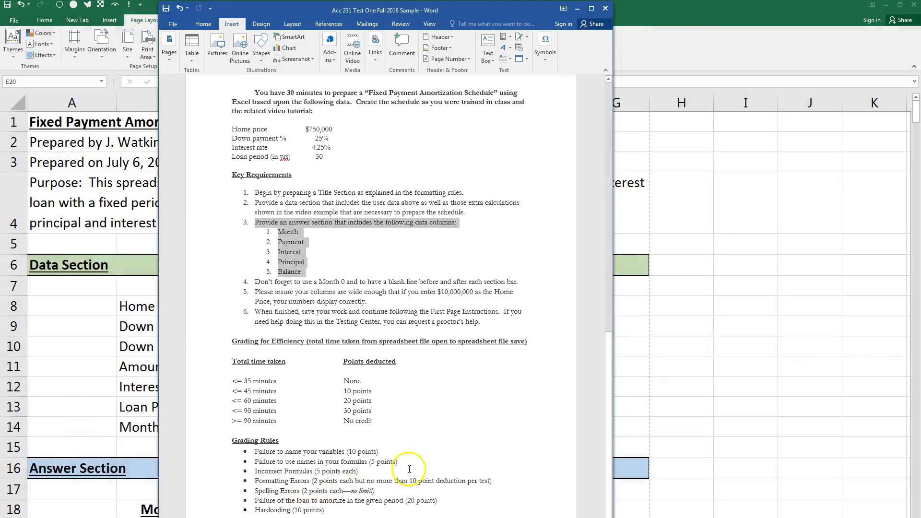
click(696, 200)
scroll(533, 379, down, 3)
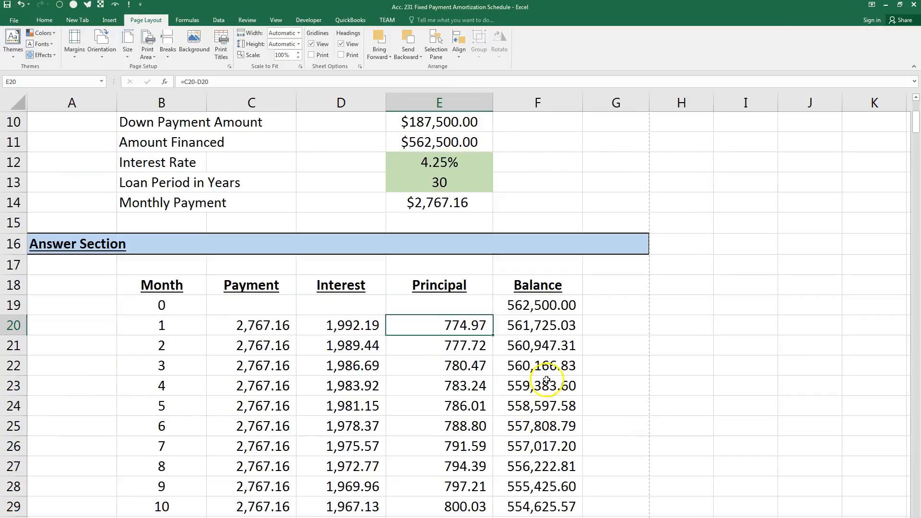
click(530, 304)
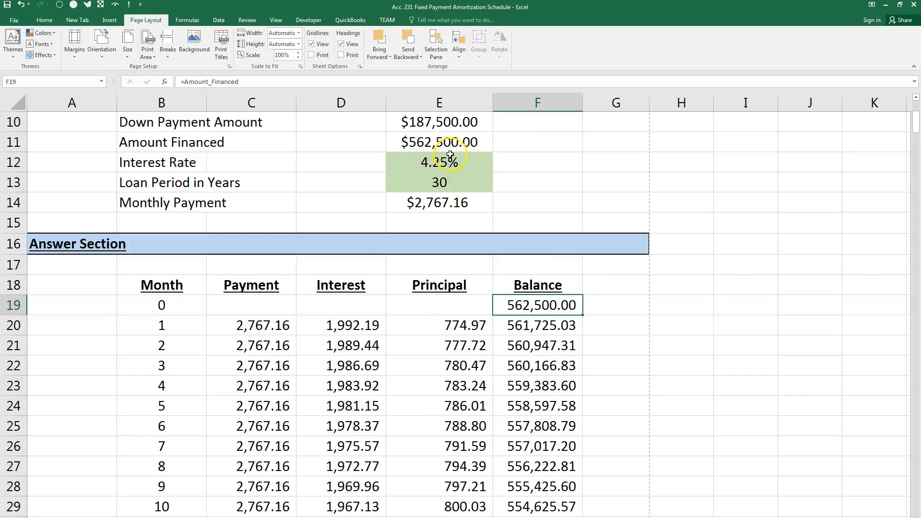
Step: Test the linked formulas by setting the home price to 800000, check the month 0 balance, and undo the change
scroll(545, 287, up, 2)
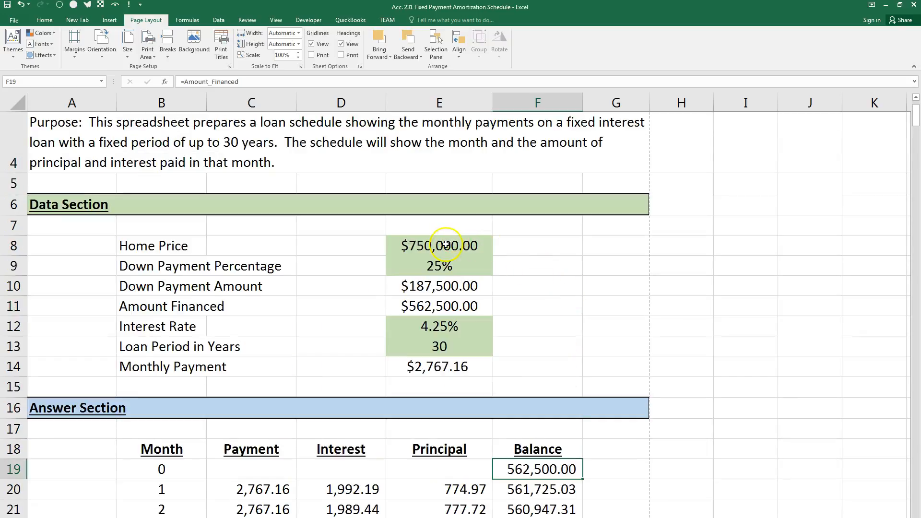
click(461, 254)
text(800000)
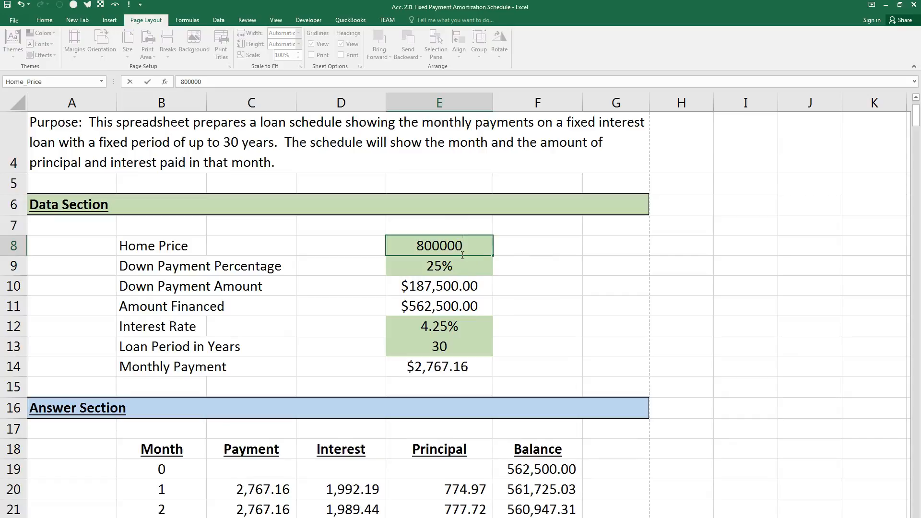
key(Return)
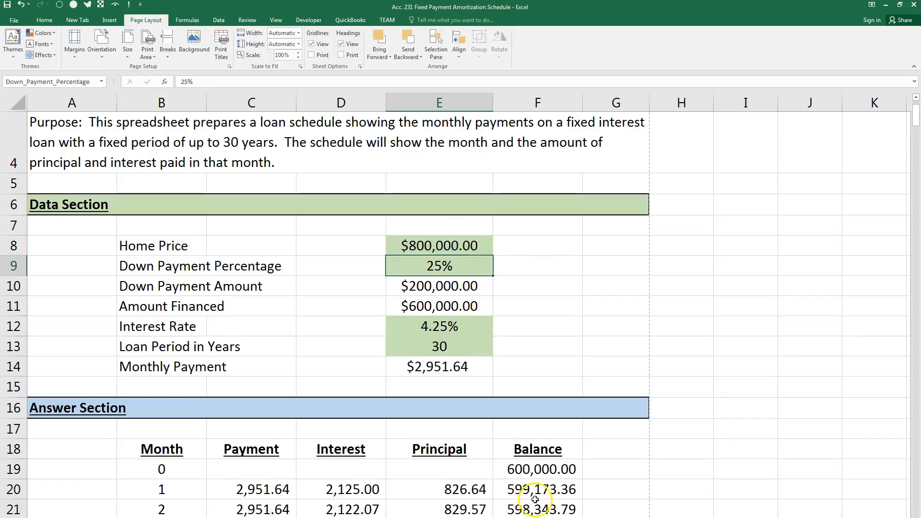
click(537, 468)
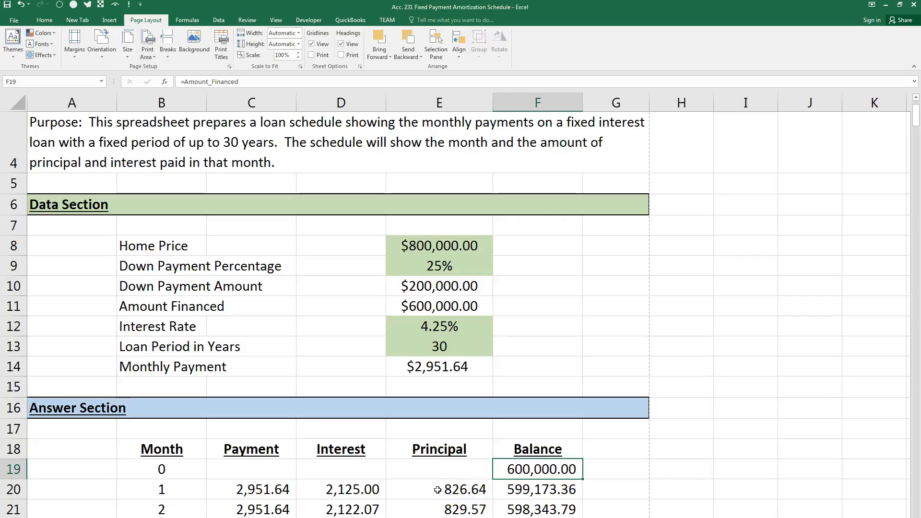
click(22, 4)
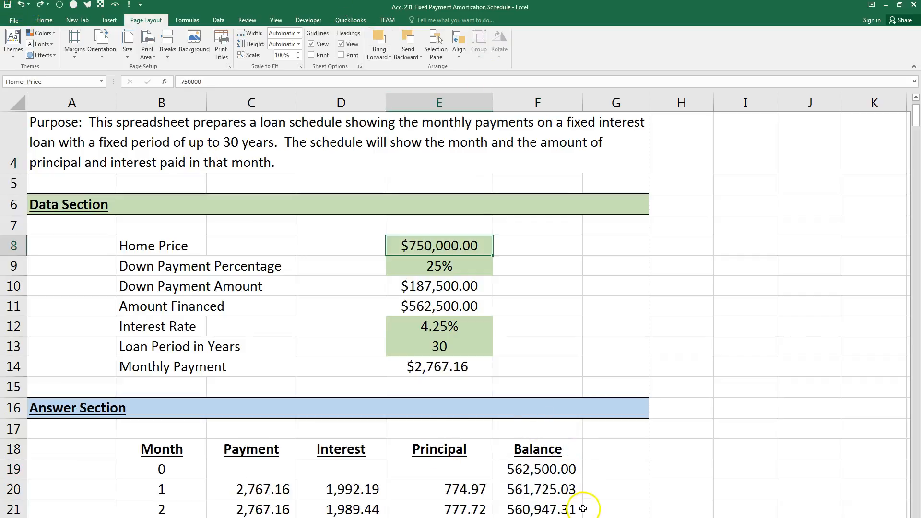
Step: Glance at the Word test document, return to Excel, and check that the balance amortizes at month 360
key(alt+Tab)
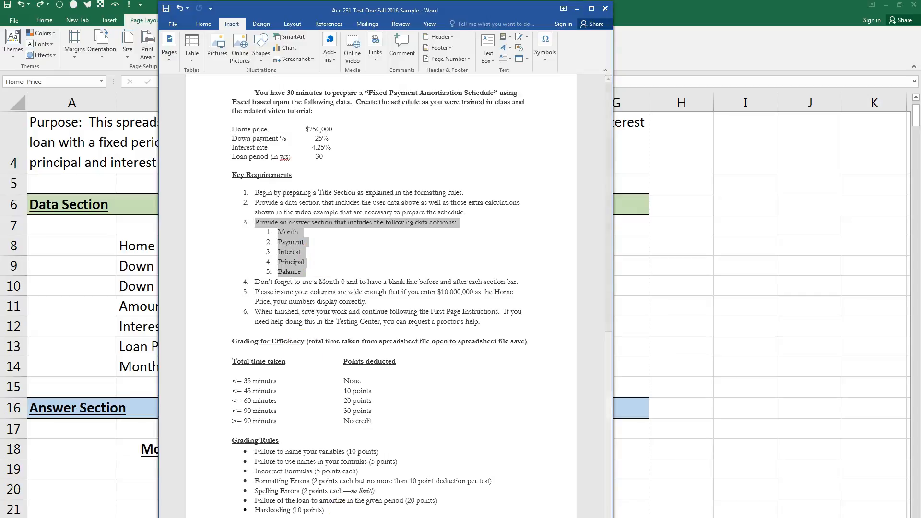
key(alt+Tab)
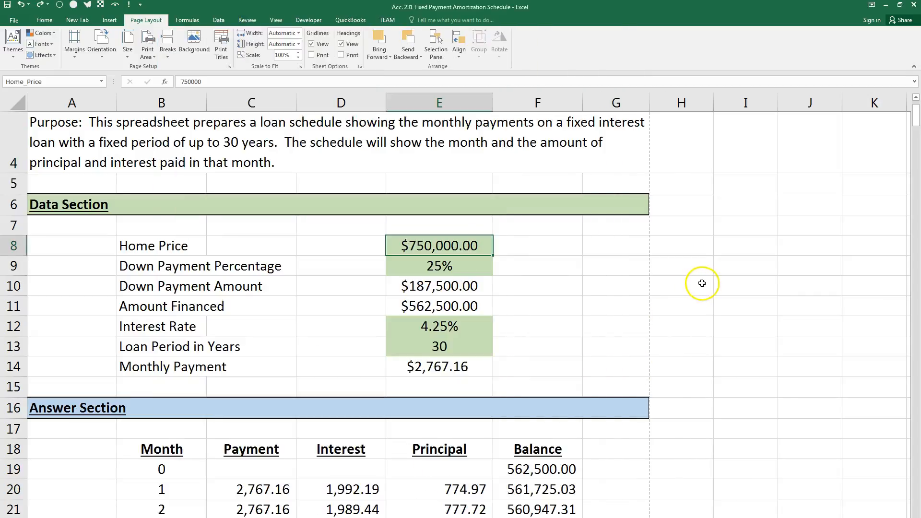
drag(916, 123, 915, 496)
scroll(602, 364, down, 8)
click(556, 383)
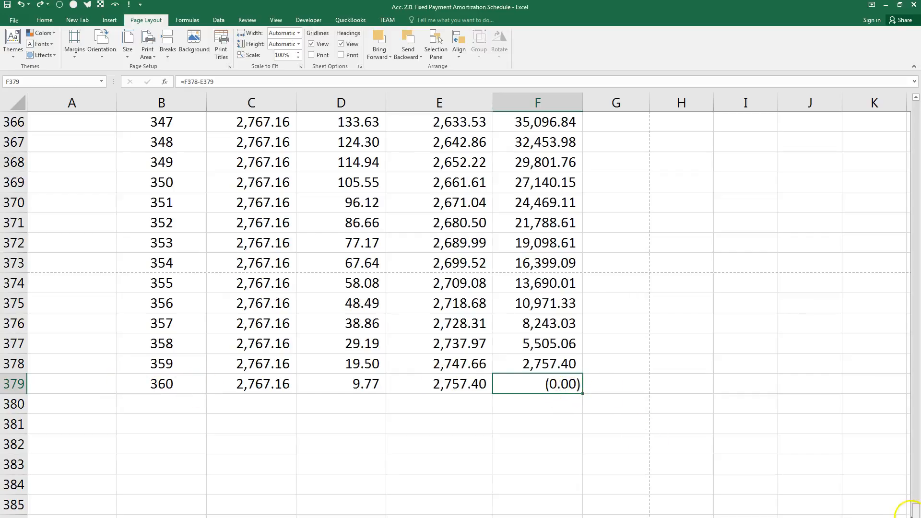
Step: Set the loan period to 10 years and check the balance at month 120
drag(911, 501, 885, 116)
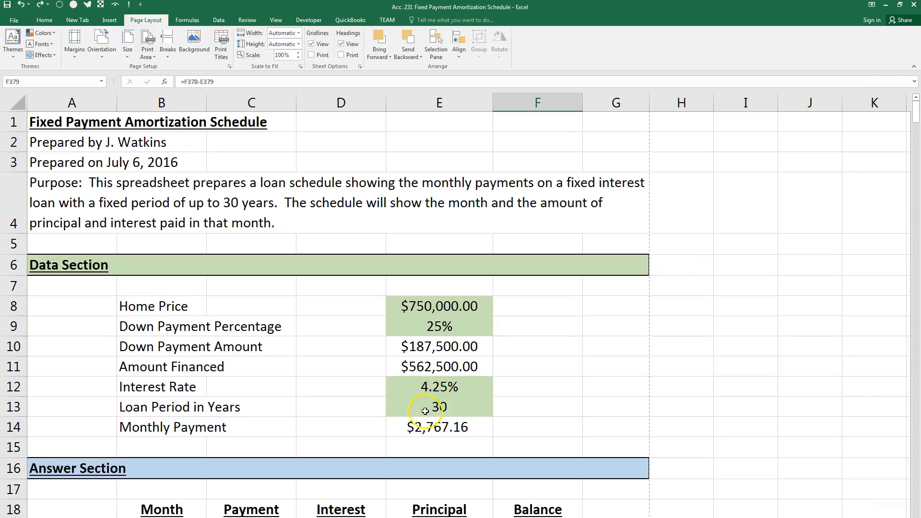
click(442, 407)
text(10)
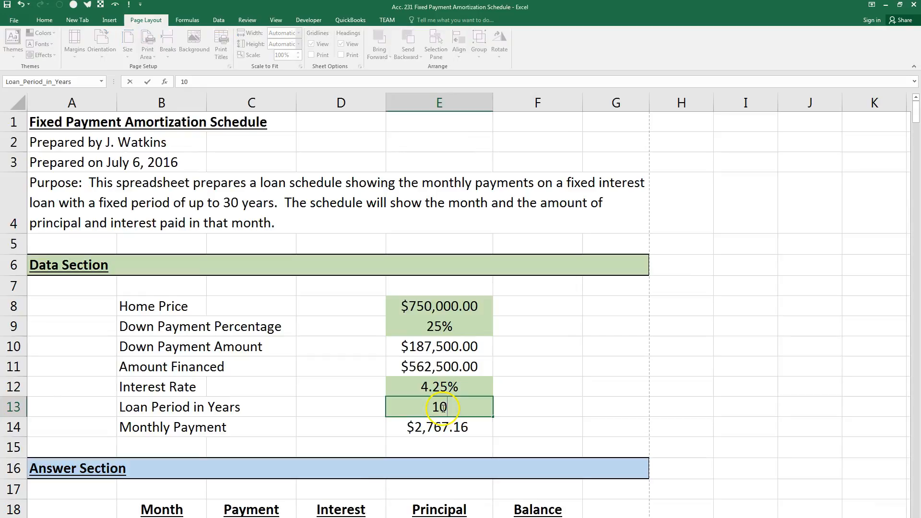
key(Return)
drag(916, 115, 904, 251)
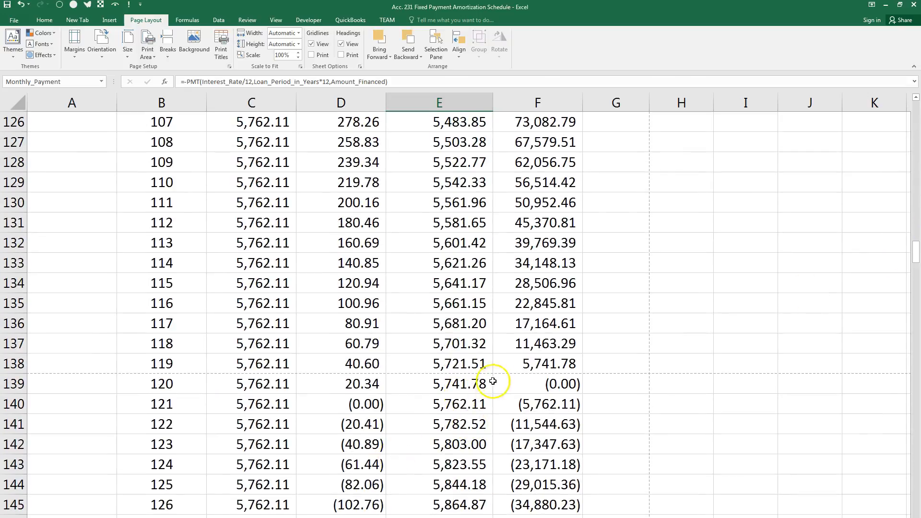
click(527, 388)
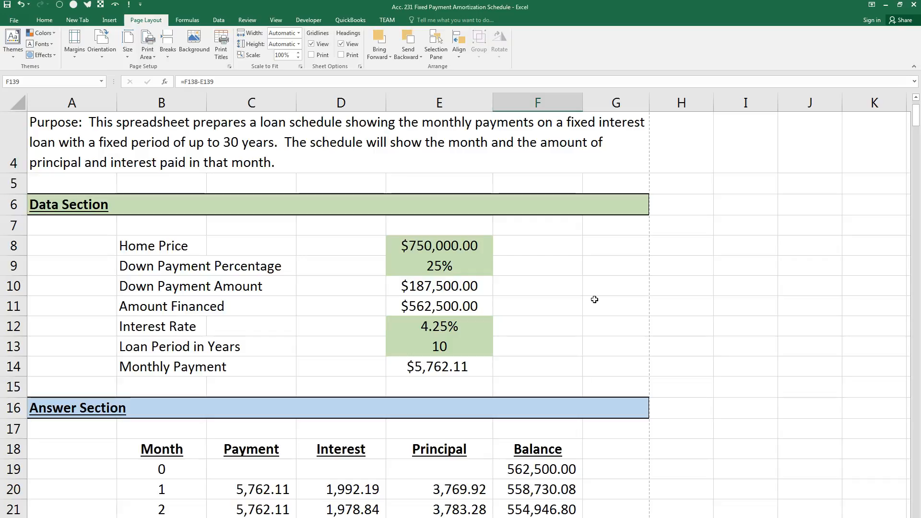
Step: Set the home price to 10000000, and adjust the column widths by slightly widening the Balance column and narrowing column A
click(445, 243)
text(10000000)
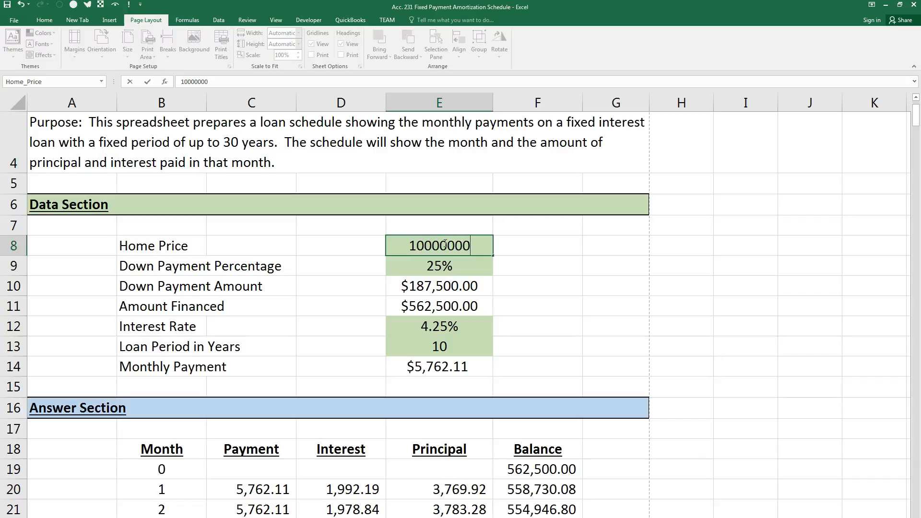
key(ctrl+Return)
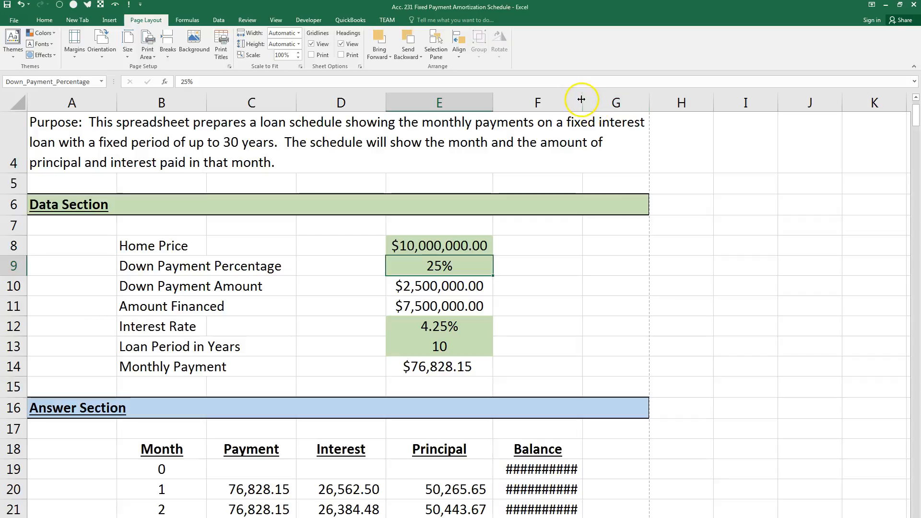
drag(583, 99, 585, 99)
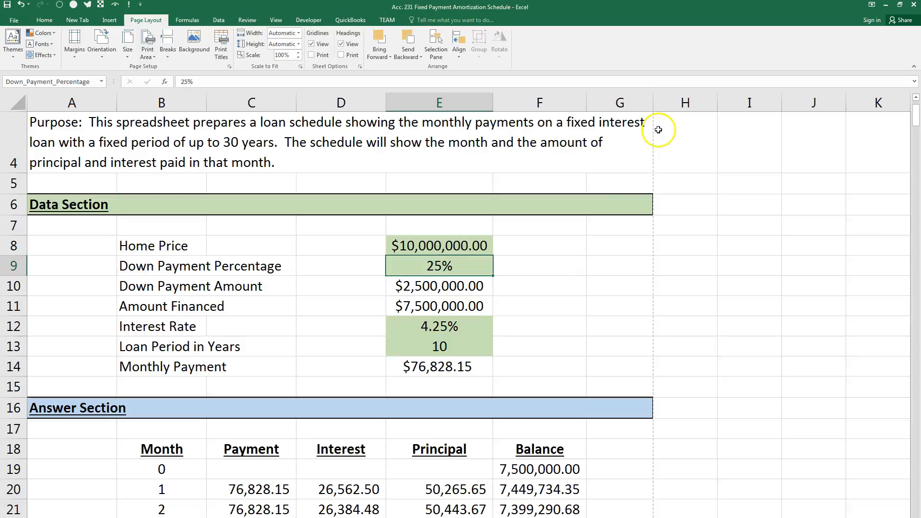
drag(117, 102, 103, 102)
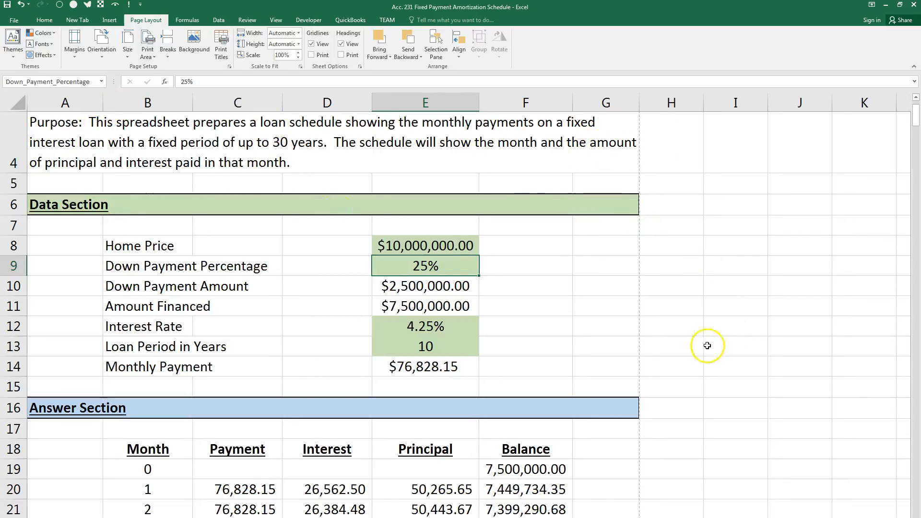
Step: Set the home price back to 750000
click(427, 243)
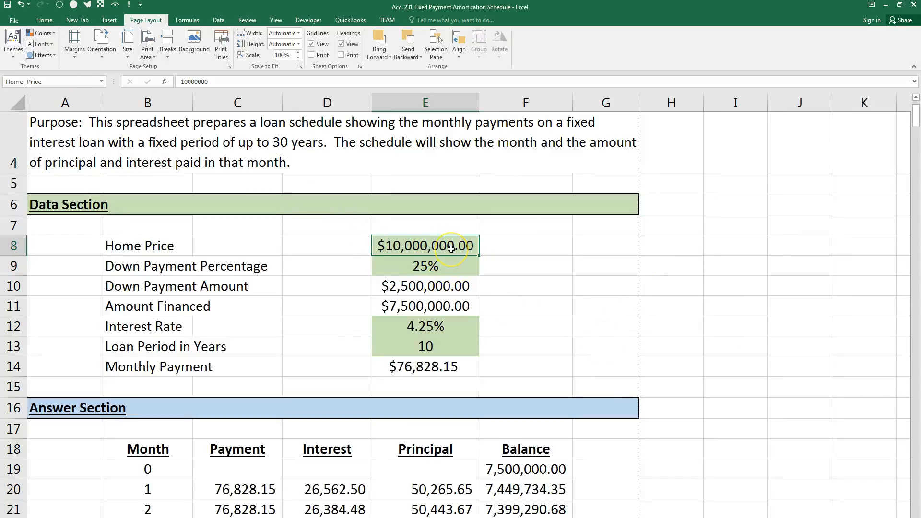
text(750000)
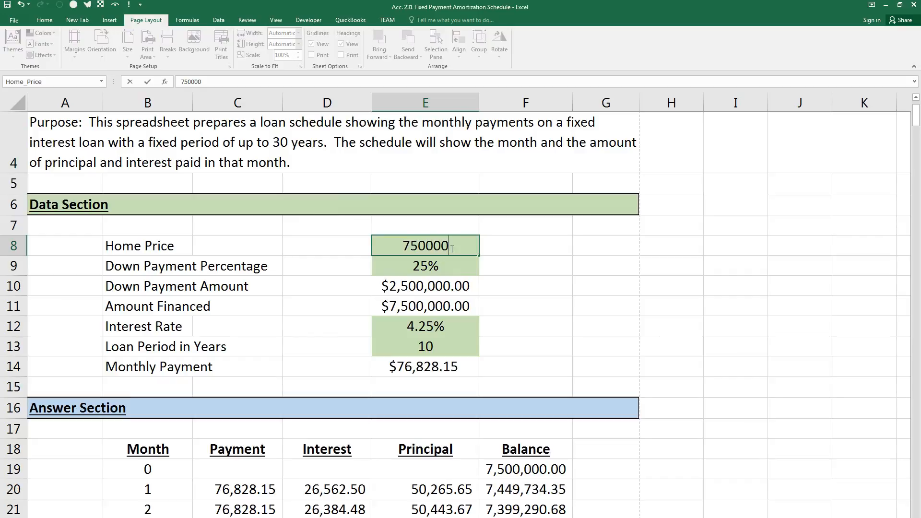
key(Return)
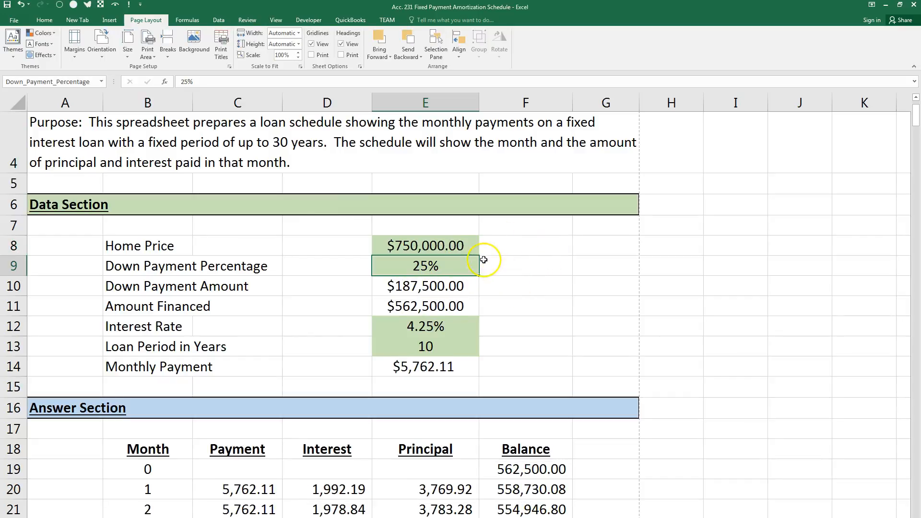
Step: Try narrowing column E and widen it again, and try widening column C before undoing that change
drag(478, 103, 435, 101)
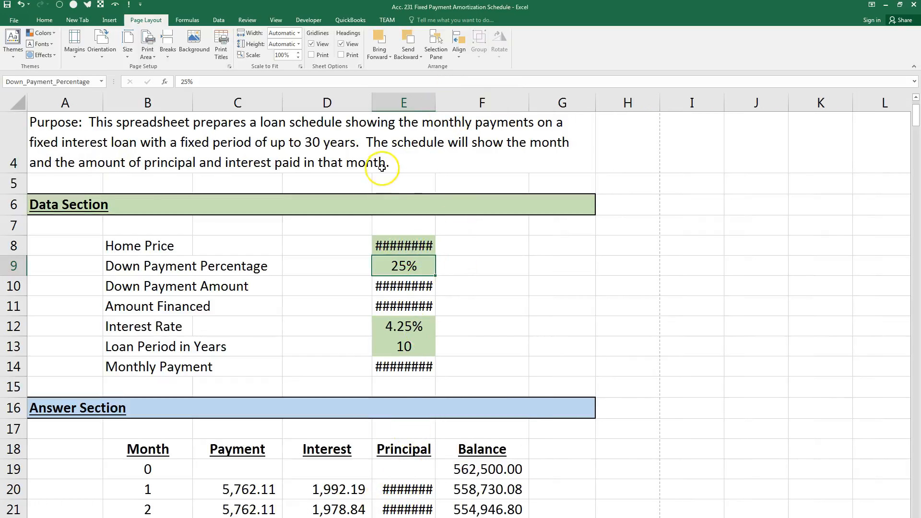
drag(435, 102, 476, 104)
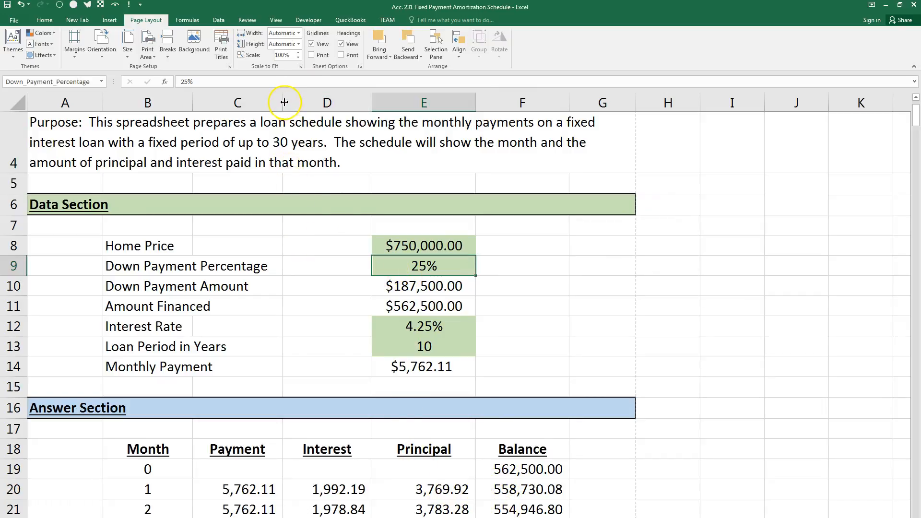
drag(282, 103, 304, 102)
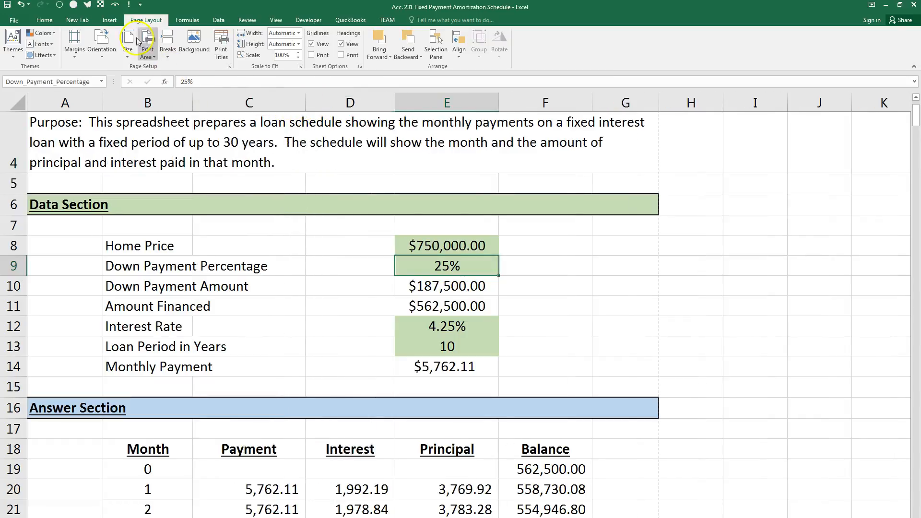
click(19, 5)
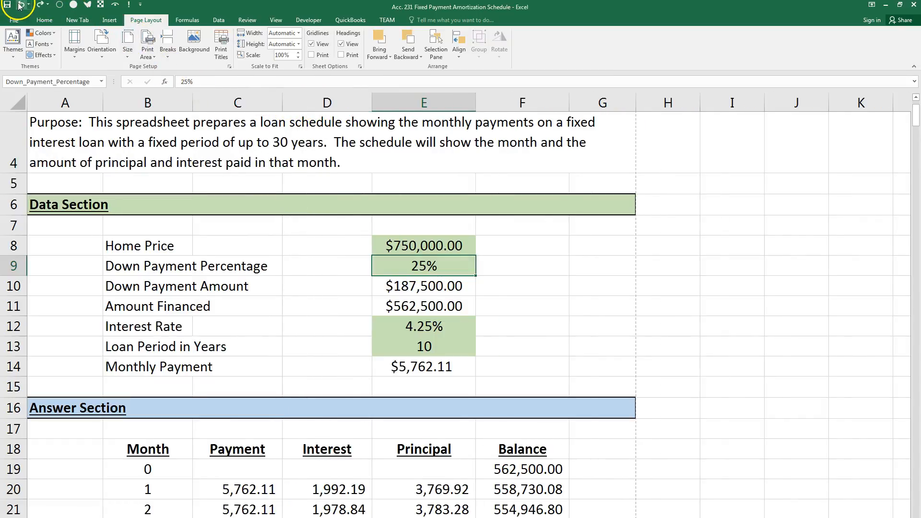